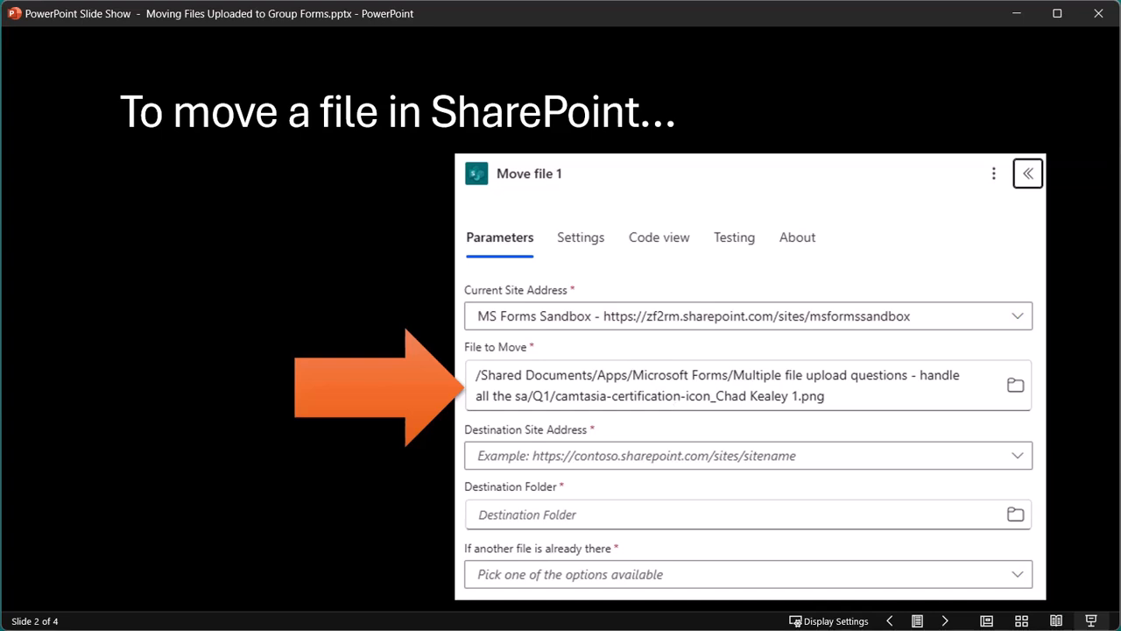
Advance the slide show to its last slide and switch to the browser window showing Power Automate.
left_click(945, 620)
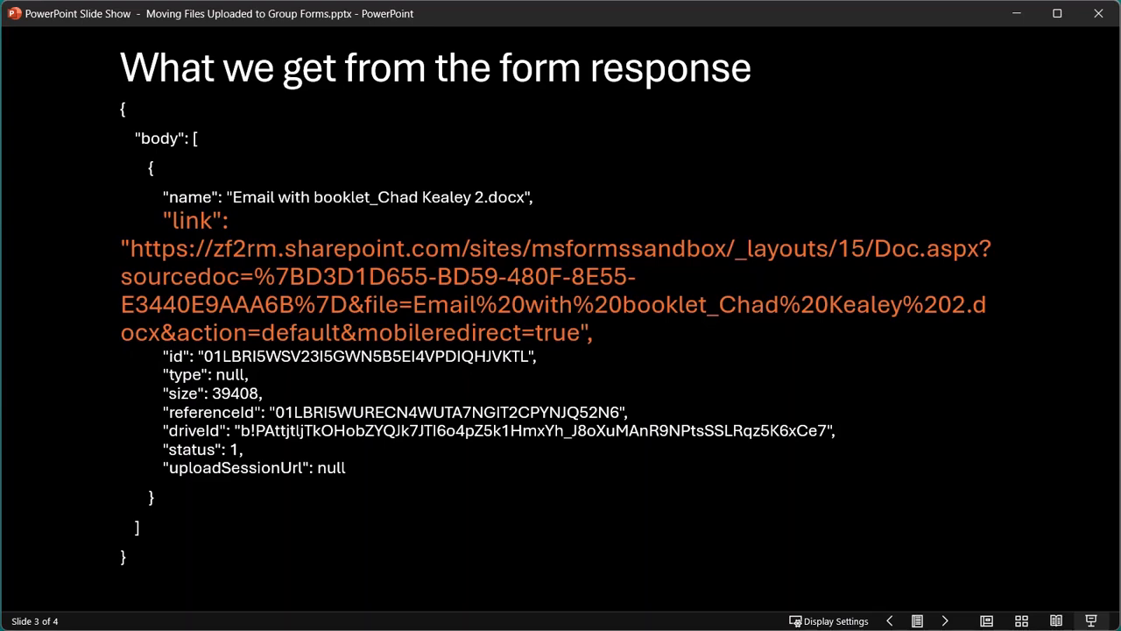
left_click(944, 620)
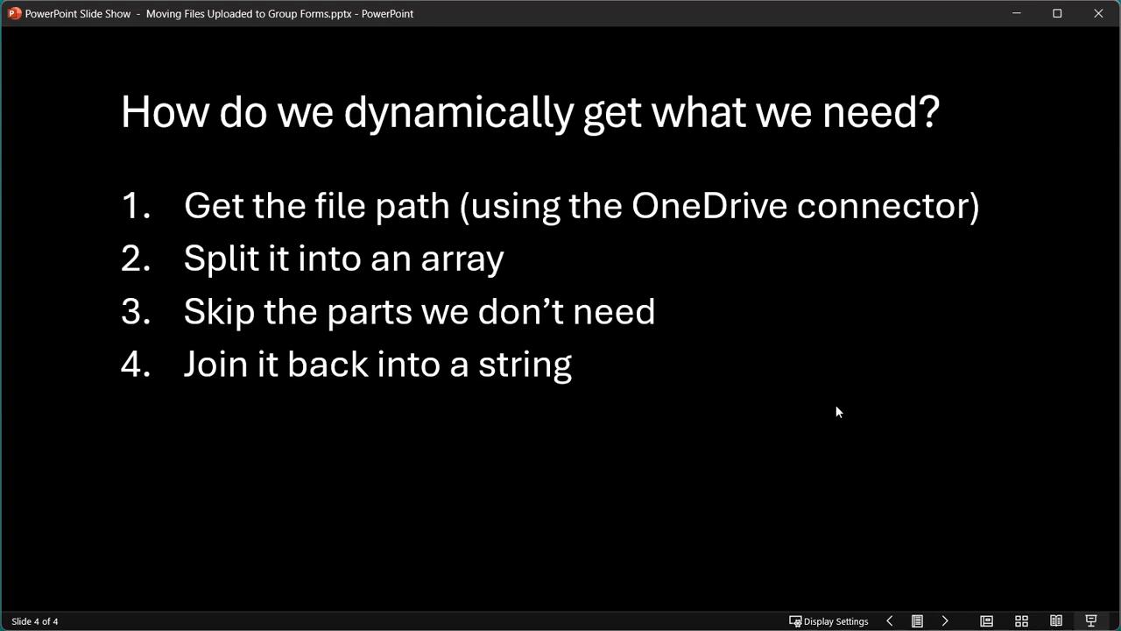
key("alt+Tab")
key("alt+Tab")
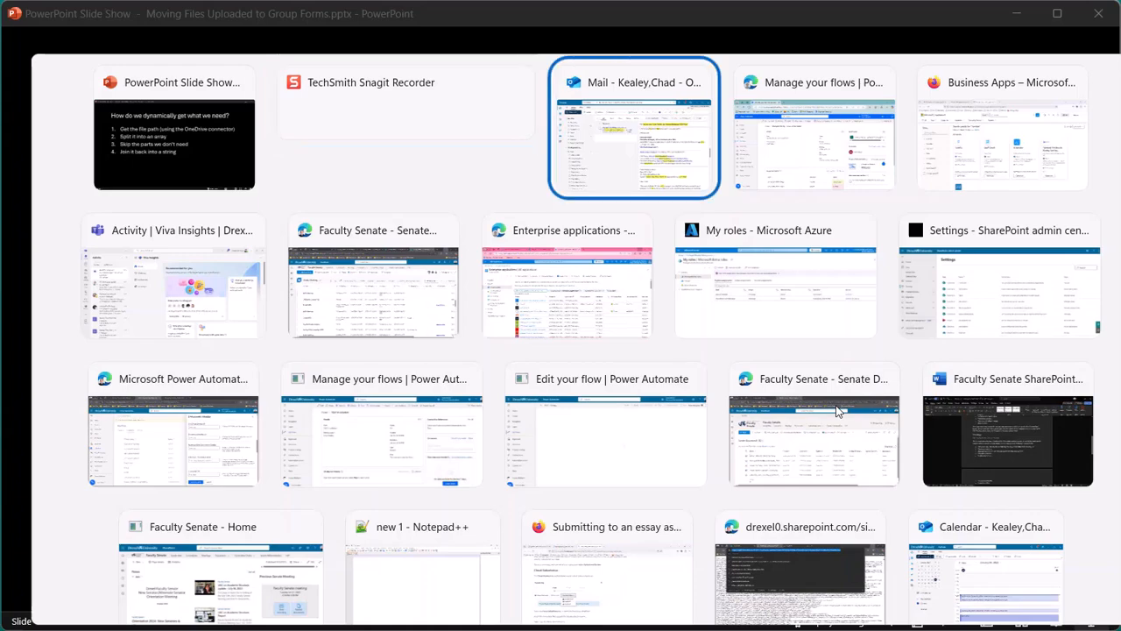
key("alt+Tab")
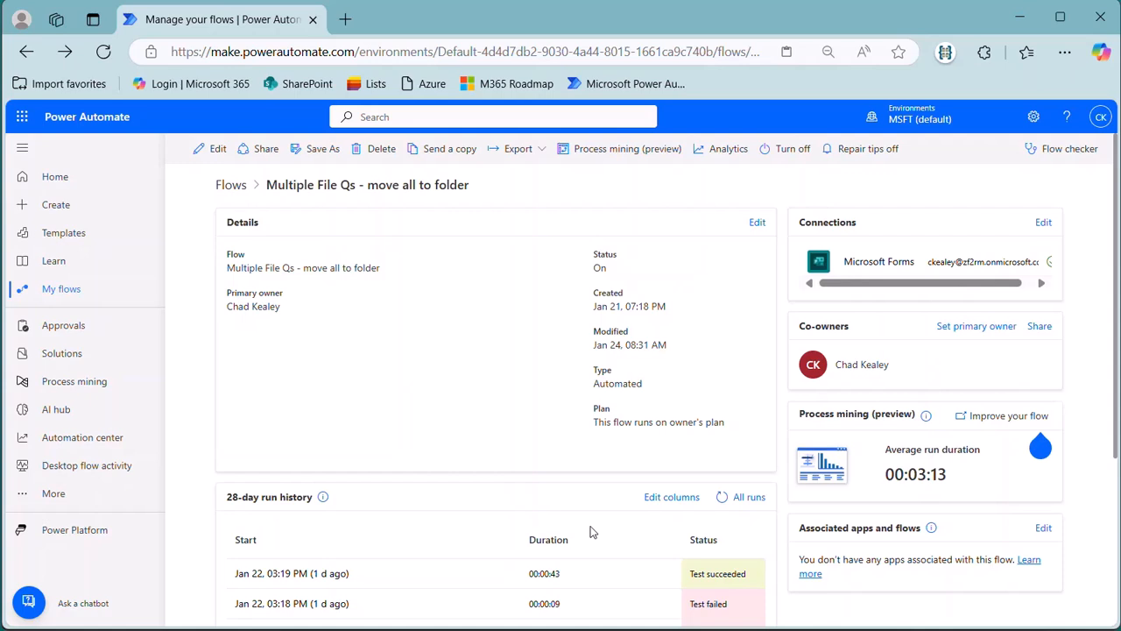
Open the flow "Multiple File Qs - move all to folder" for editing.
scroll(525, 483, "down", 1)
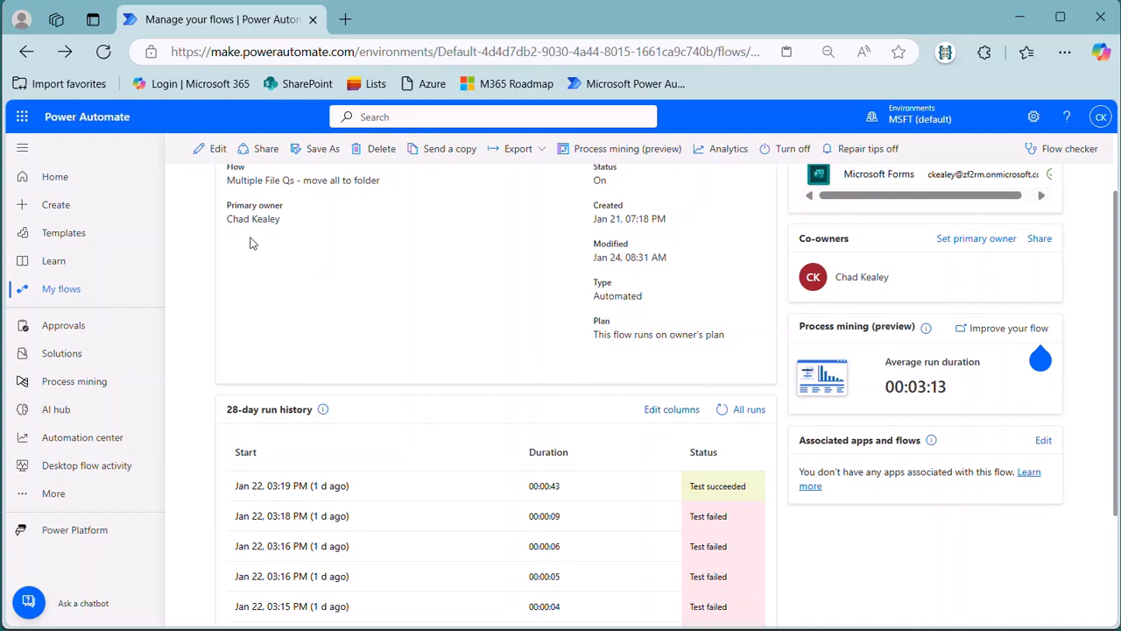
scroll(253, 245, "up", 1)
left_click(215, 151)
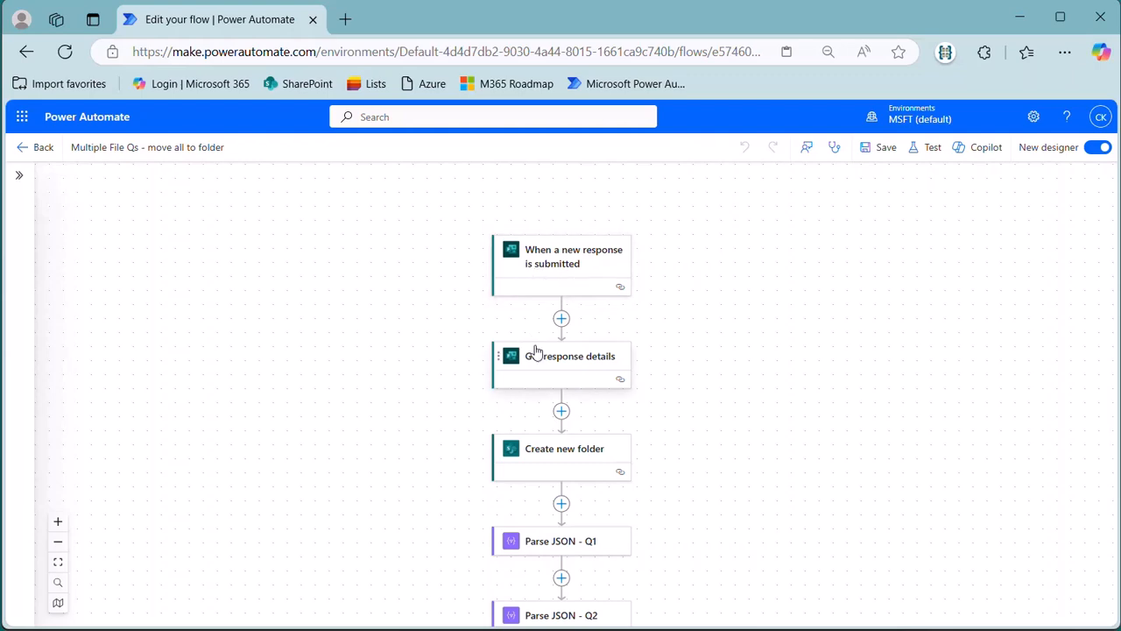
Examine the parameters of the Create new folder, Parse JSON - Q1 and Compose - merge file data actions.
left_click(551, 452)
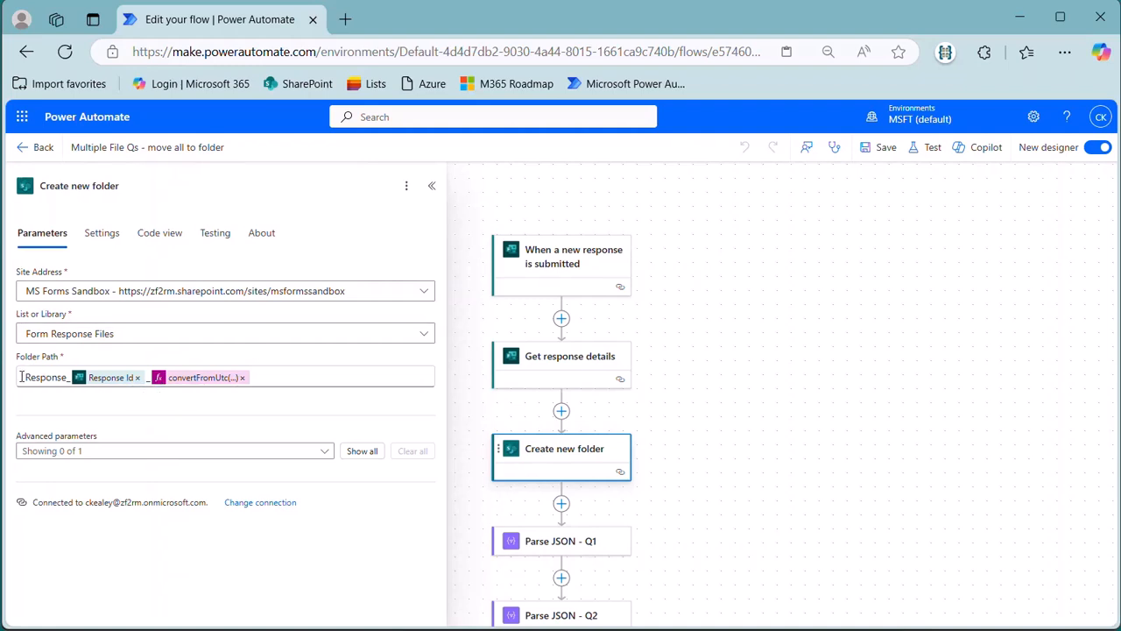
mouse_move(97, 382)
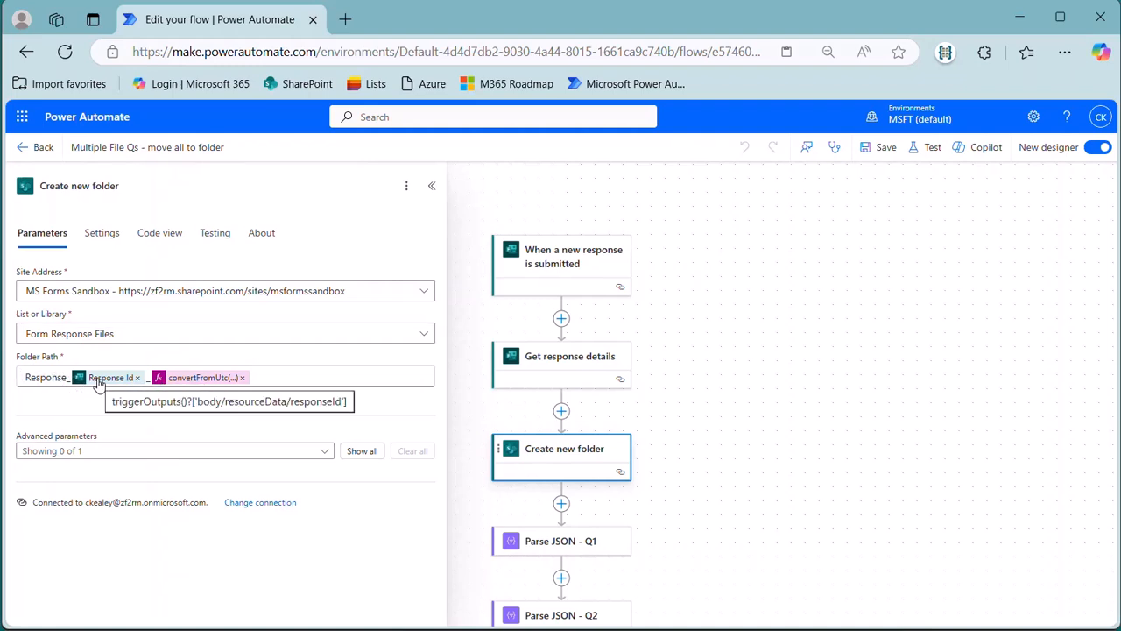
mouse_move(197, 382)
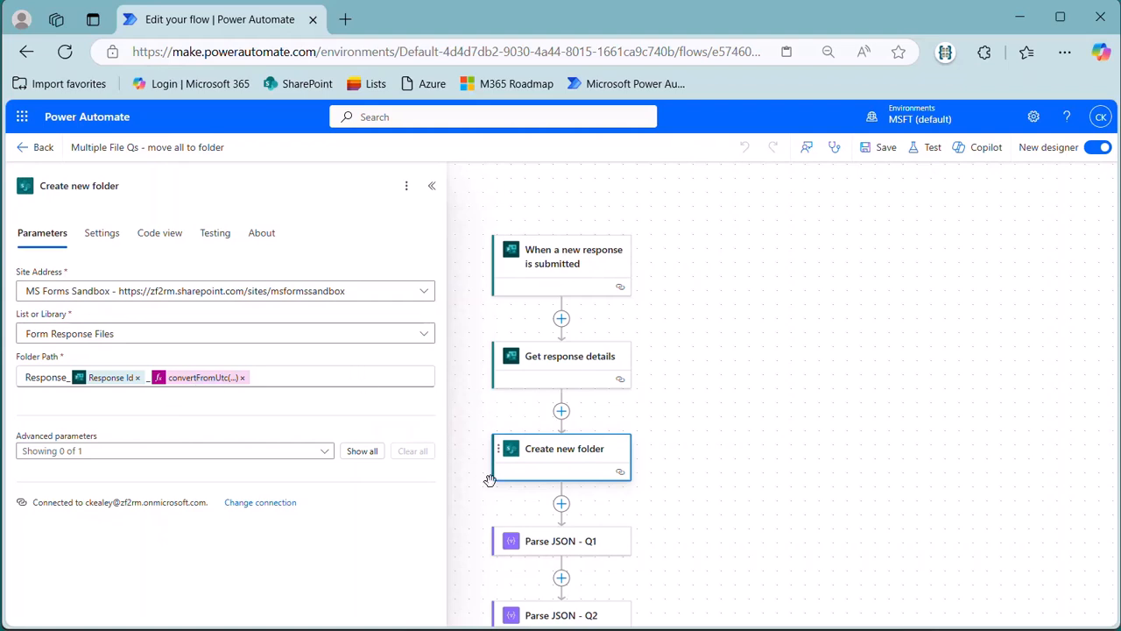
scroll(600, 464, "down", 1)
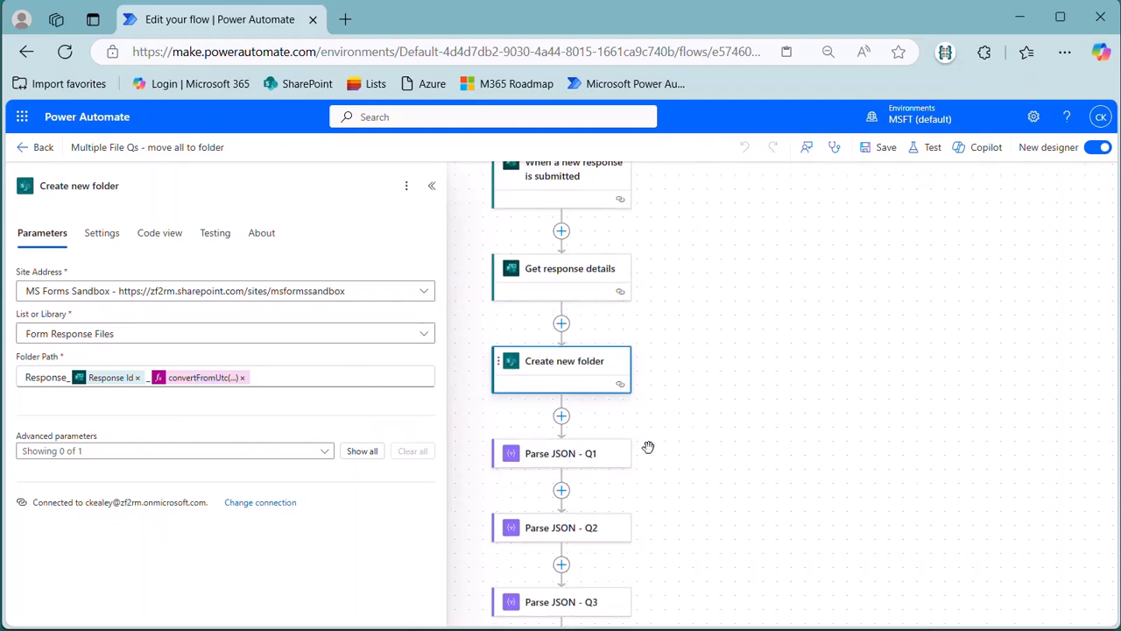
left_click(546, 453)
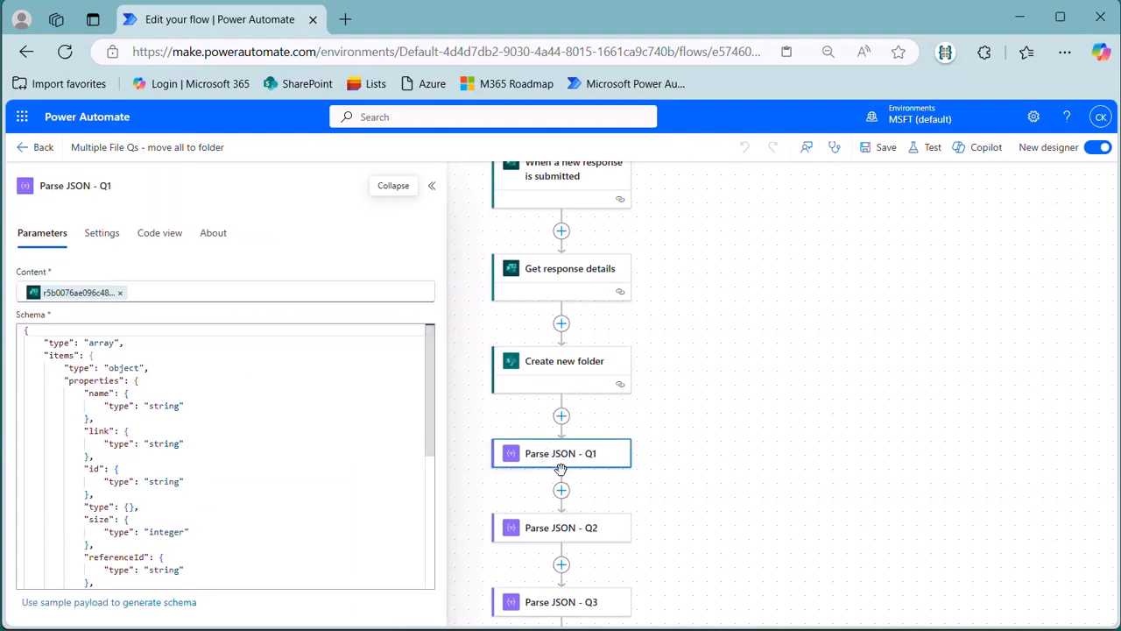
scroll(560, 464, "down", 2)
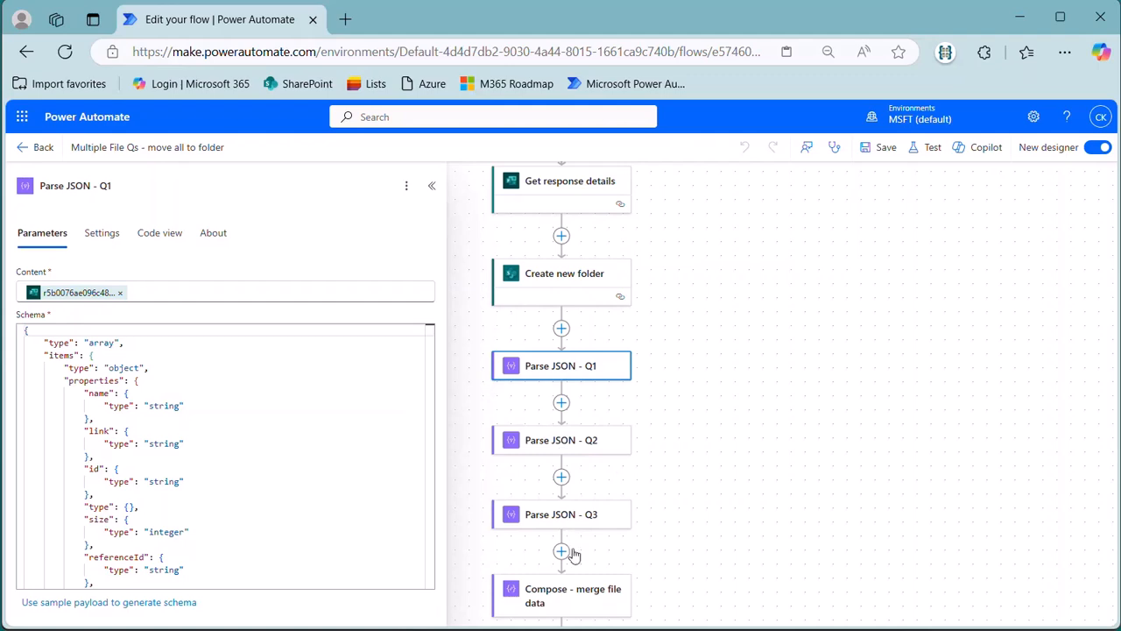
scroll(570, 550, "down", 2)
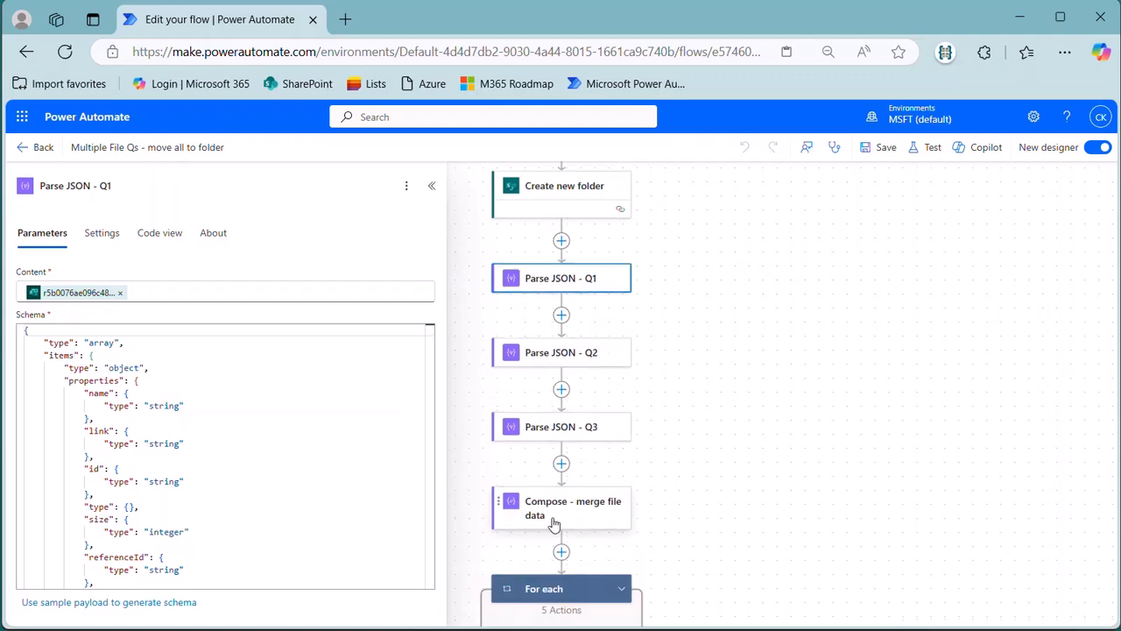
left_click(552, 522)
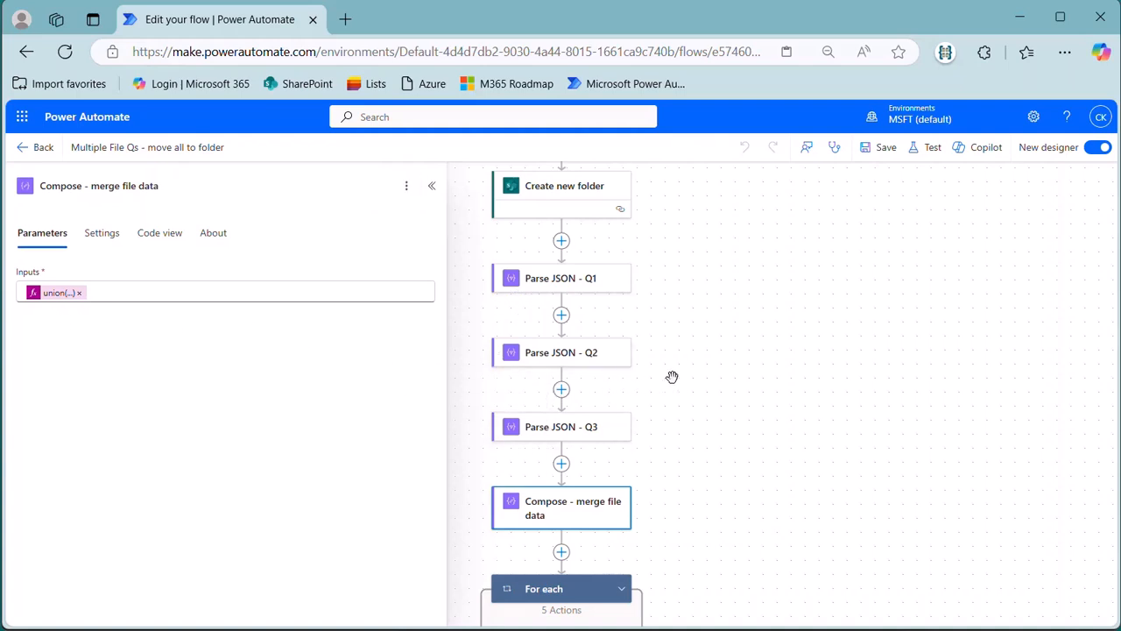
scroll(671, 377, "down", 1)
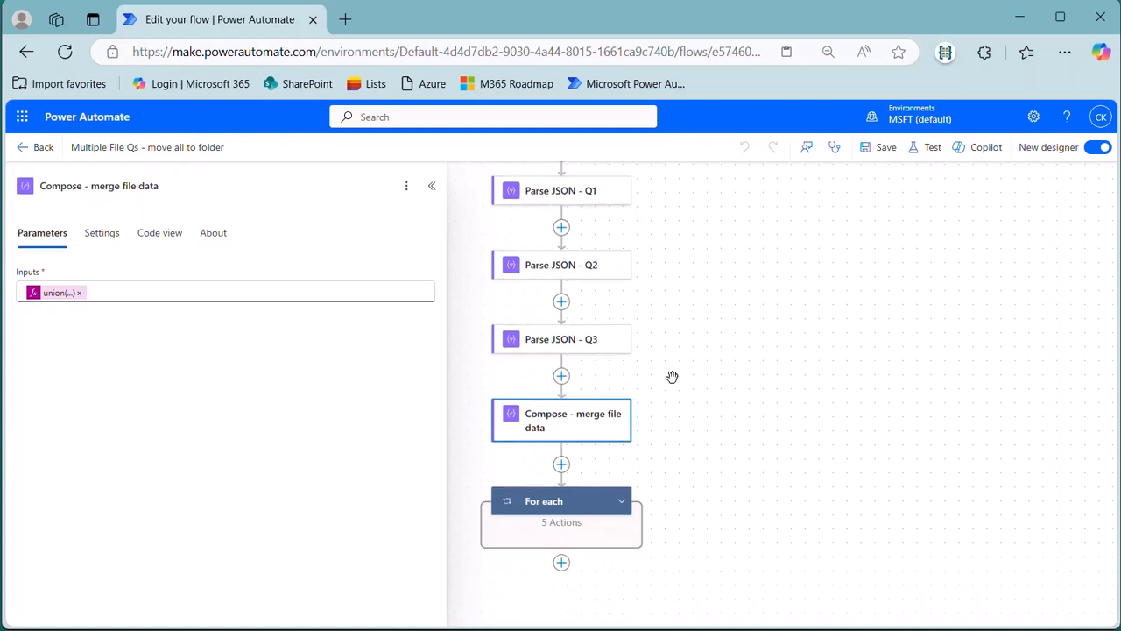
Expand the For each loop and open the parameters of its Get file metadata action.
left_click(619, 503)
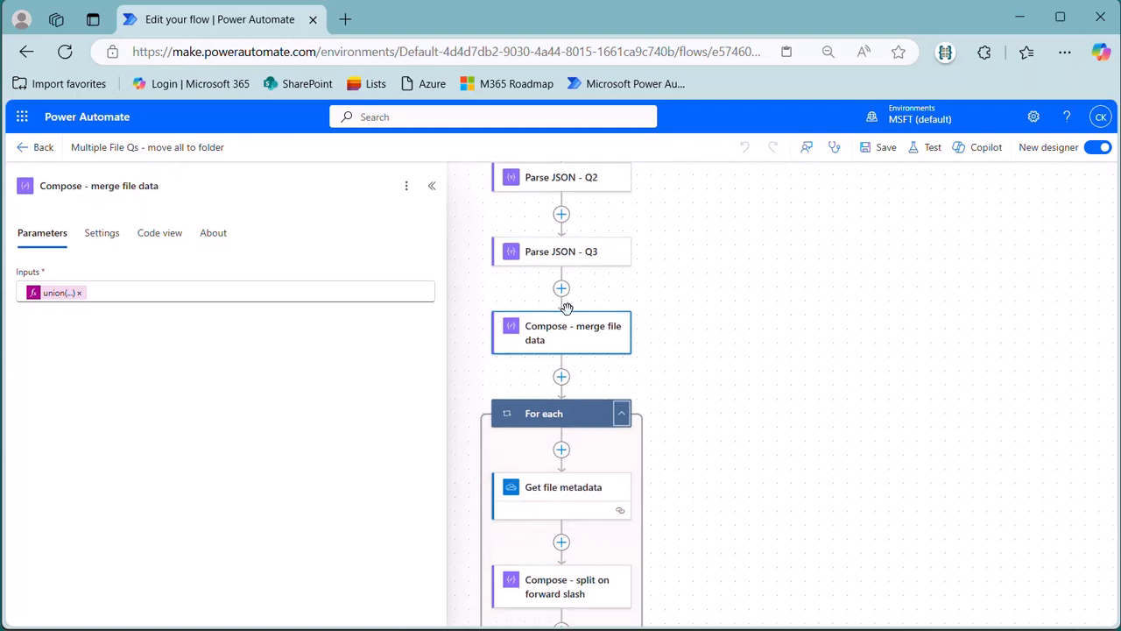
scroll(565, 294, "up", 2)
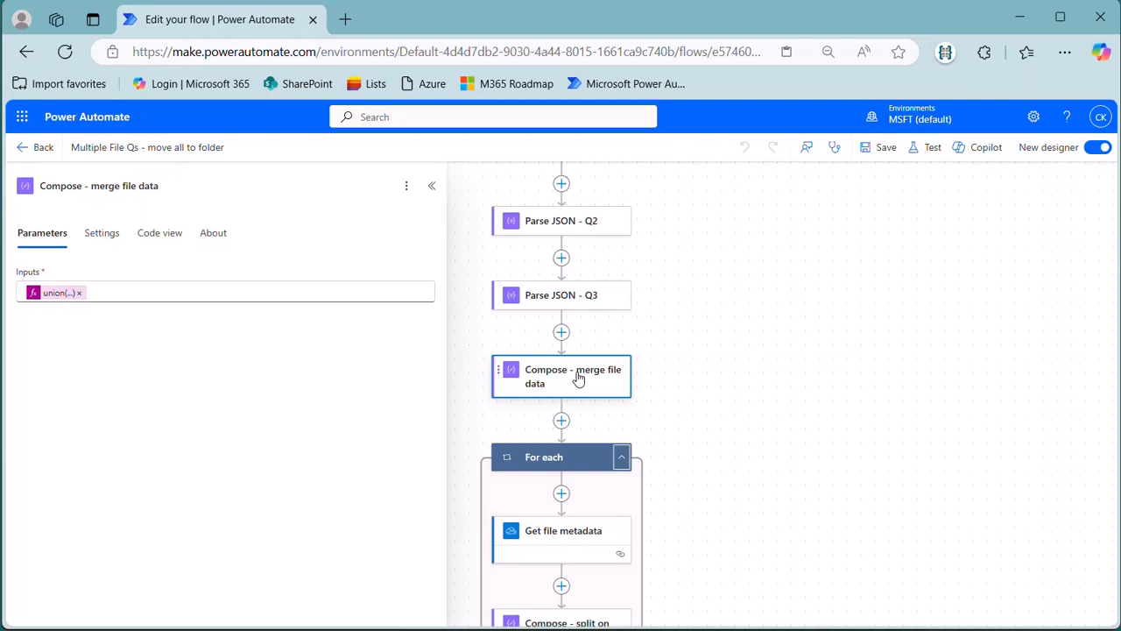
scroll(574, 381, "down", 2)
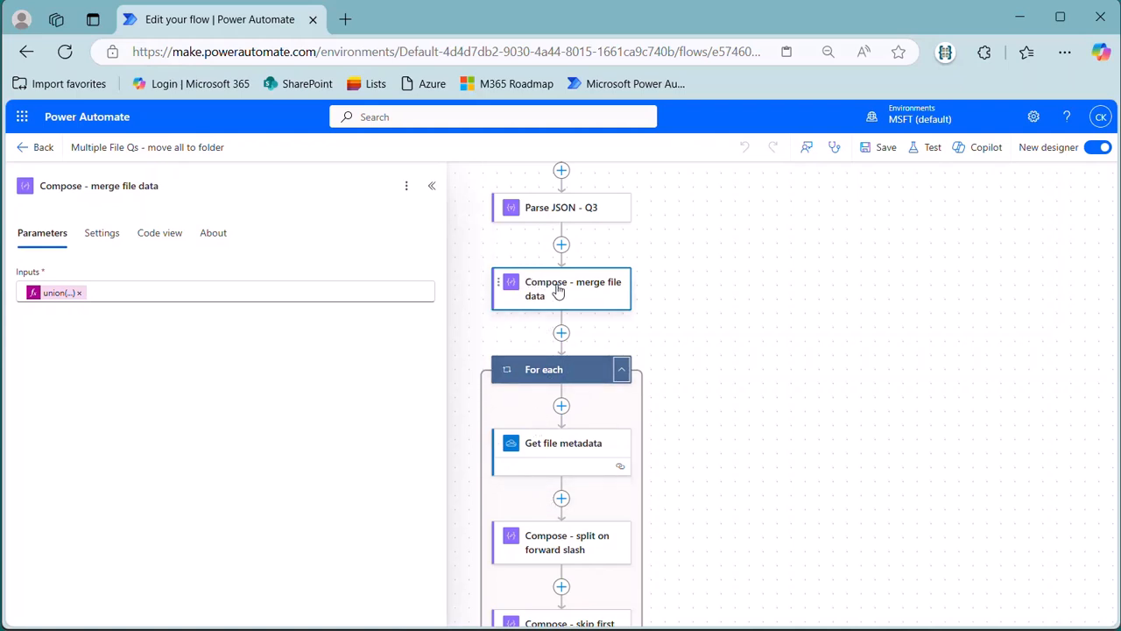
left_click(567, 449)
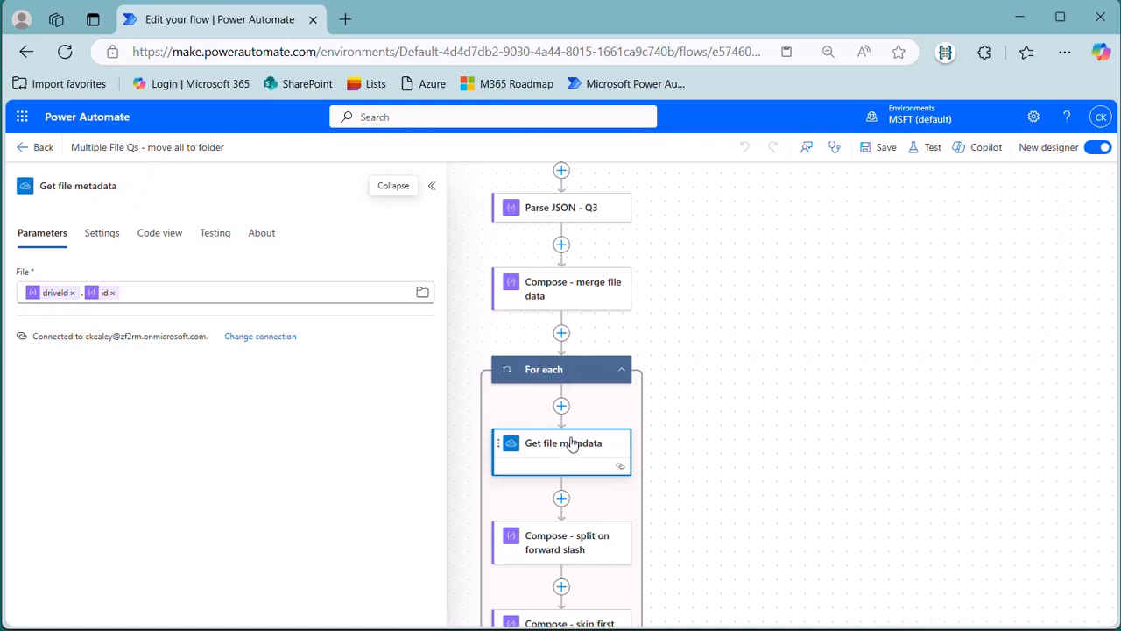
Clear the File field of the Get file metadata action and check which dynamic content is available for it.
left_click(72, 292)
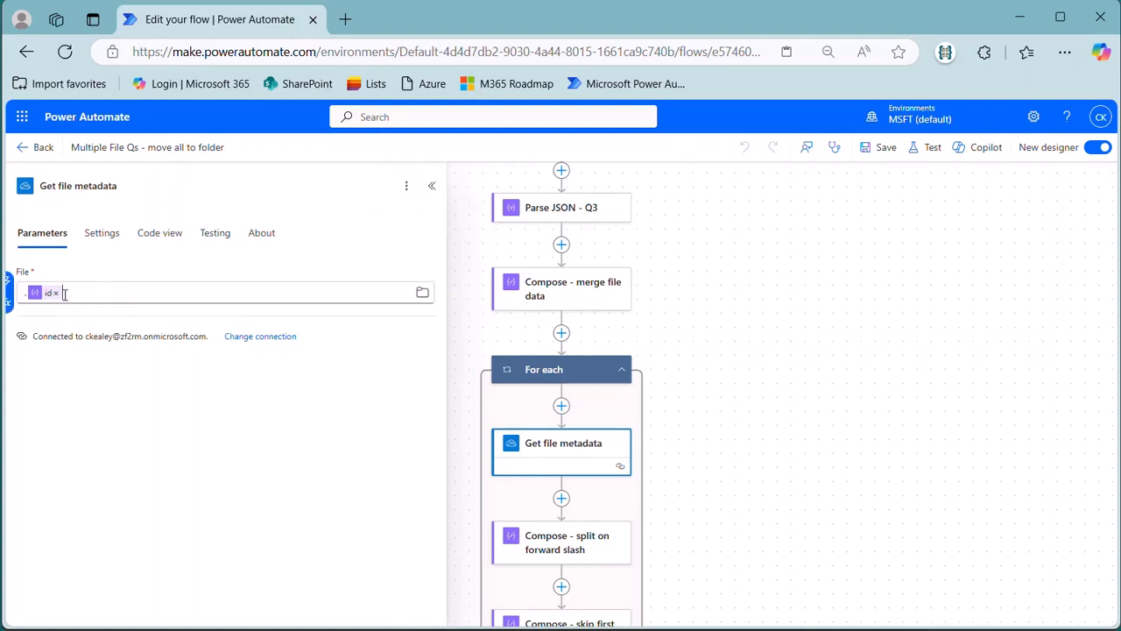
key("BackSpace")
key("BackSpace")
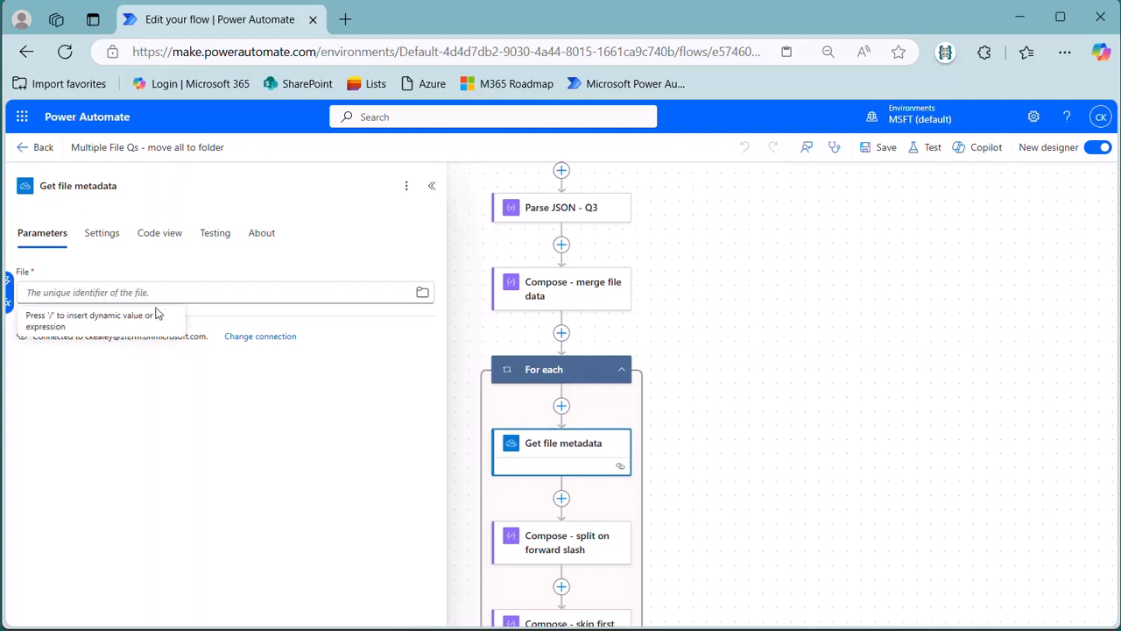
left_click(8, 282)
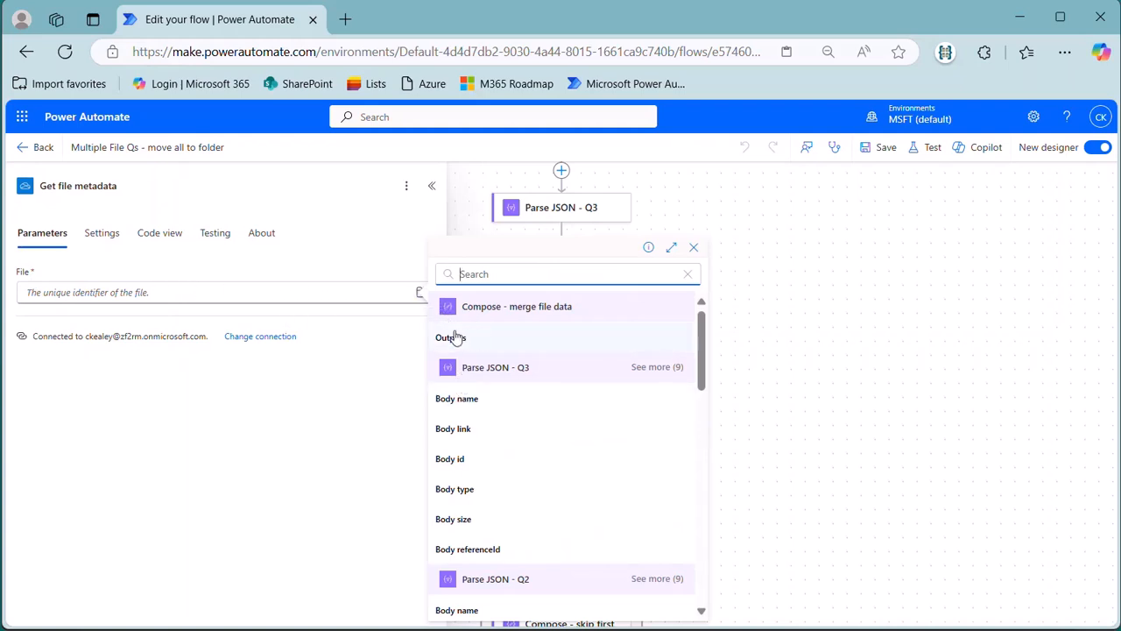
left_click(695, 249)
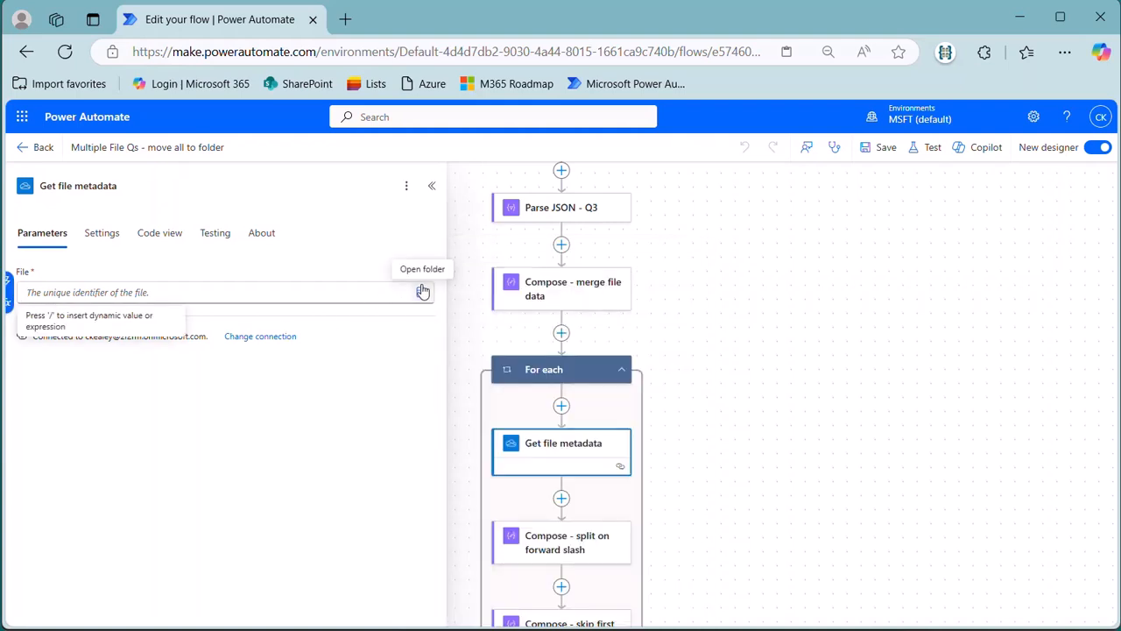
Insert the expression item()?['driveId'] followed by a period in the File field of Get file metadata.
left_click(9, 311)
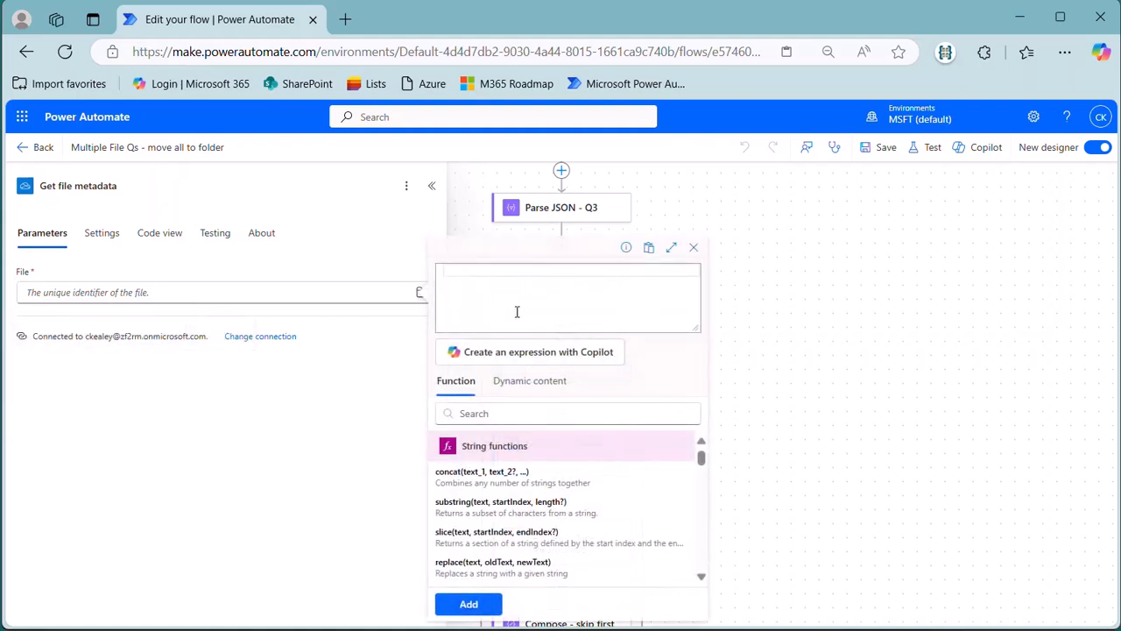
scroll(541, 566, "down", 5)
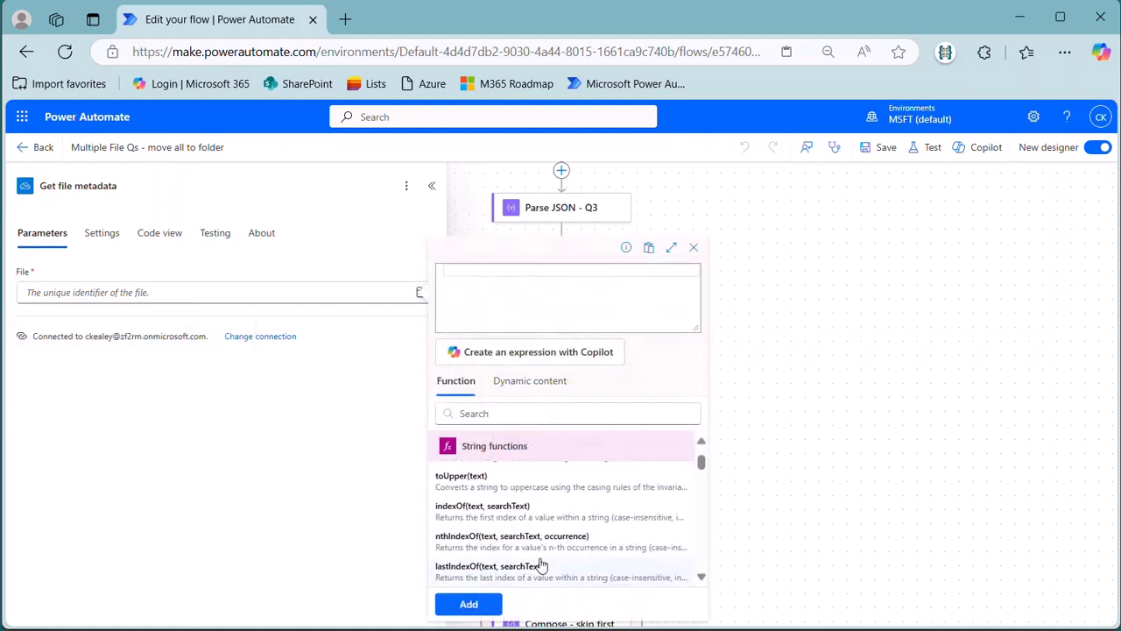
scroll(550, 544, "up", 5)
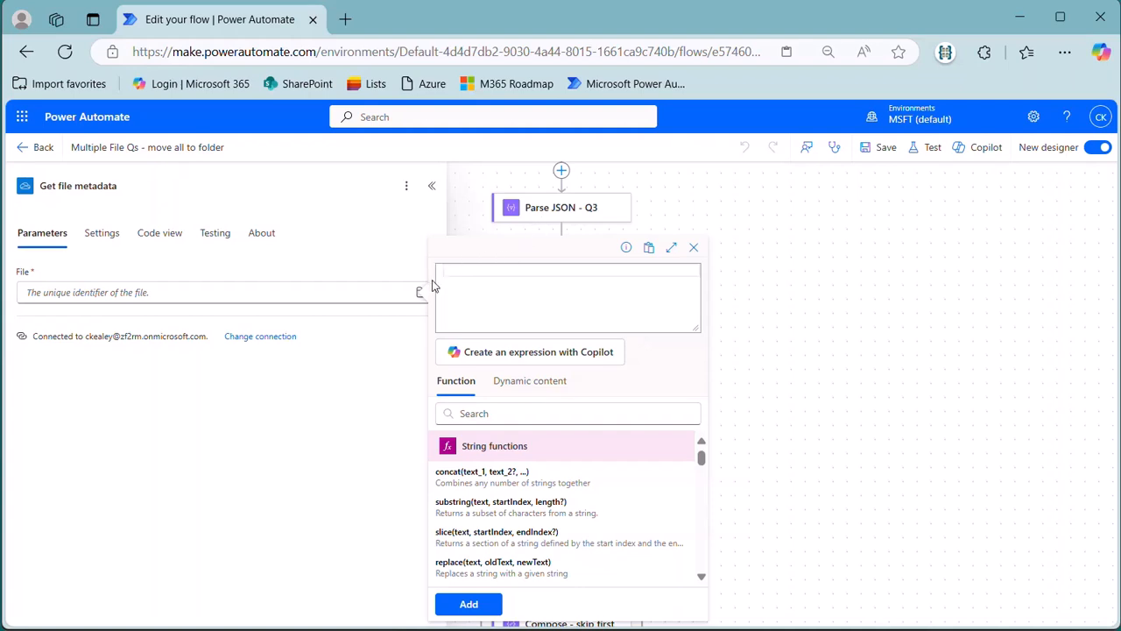
type("item(")
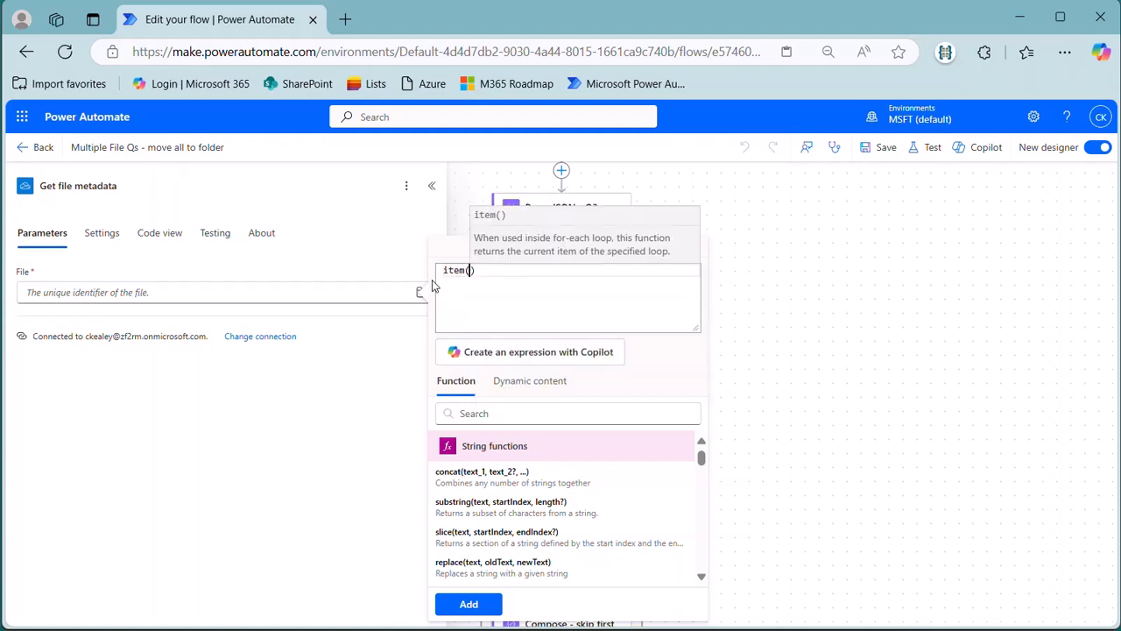
key("Right")
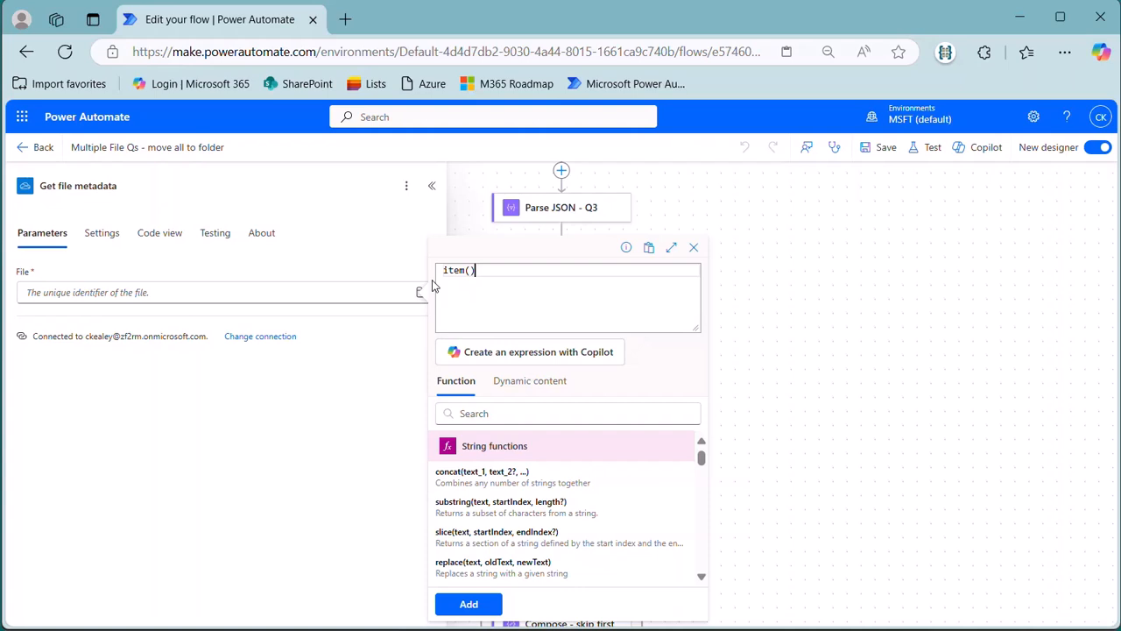
type("?['driveId")
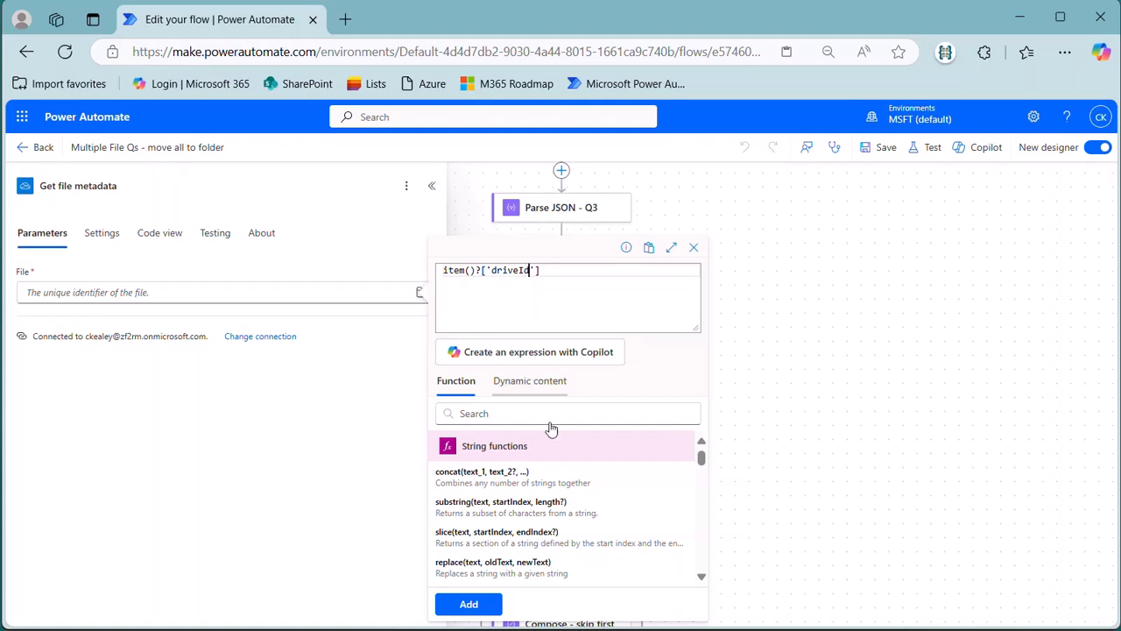
left_click(469, 604)
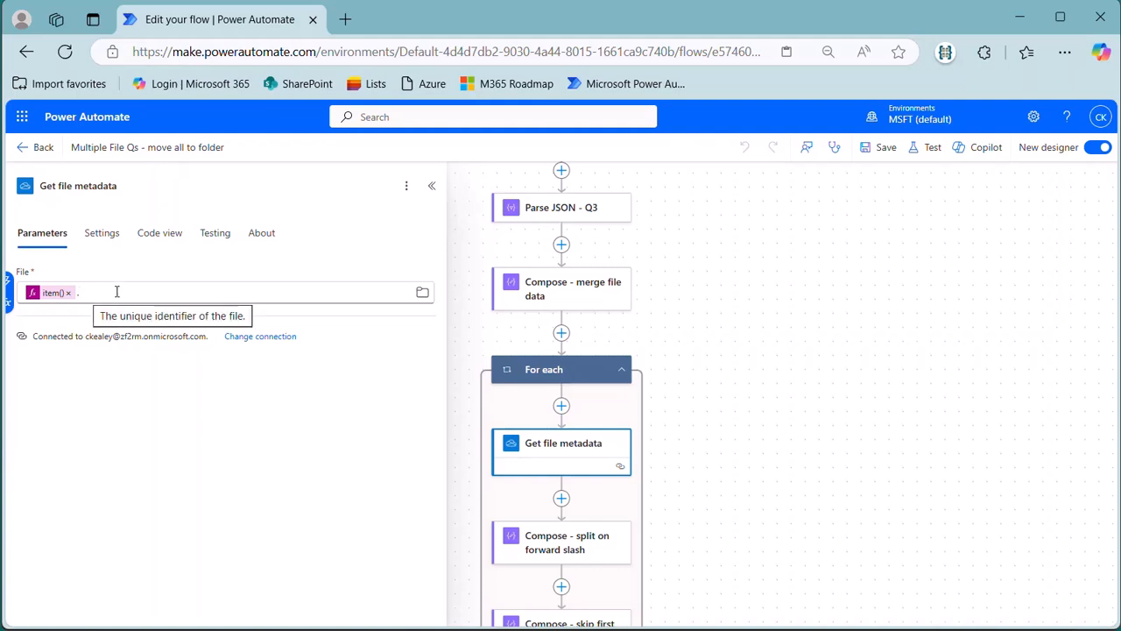
Append the expression item()?['id'] after the period in the File field and save the flow.
left_click(10, 303)
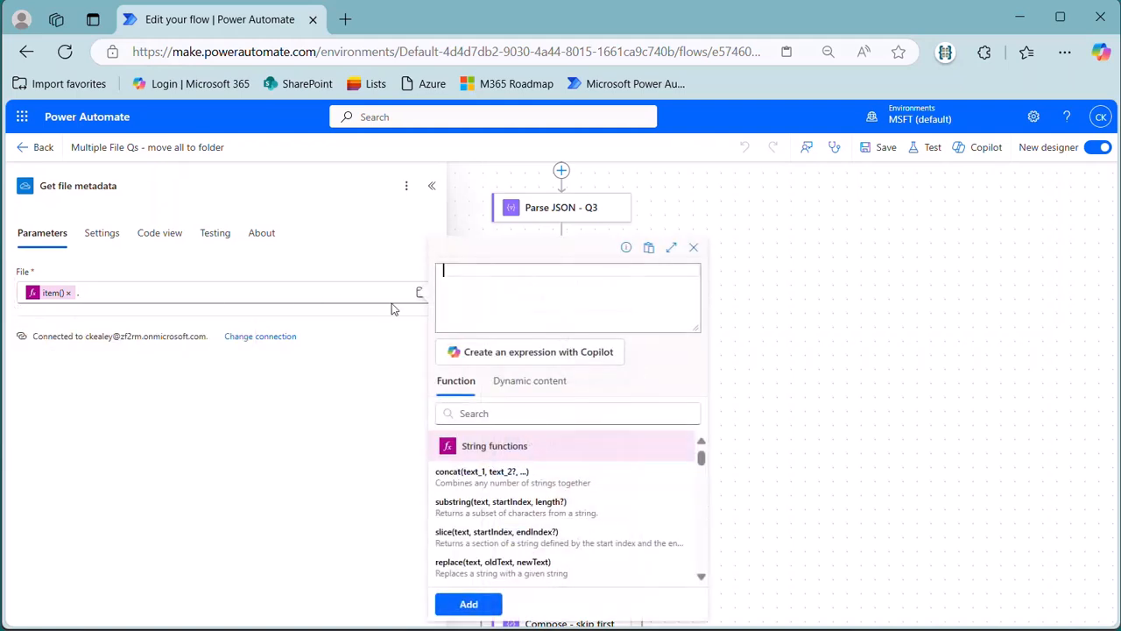
type("item")
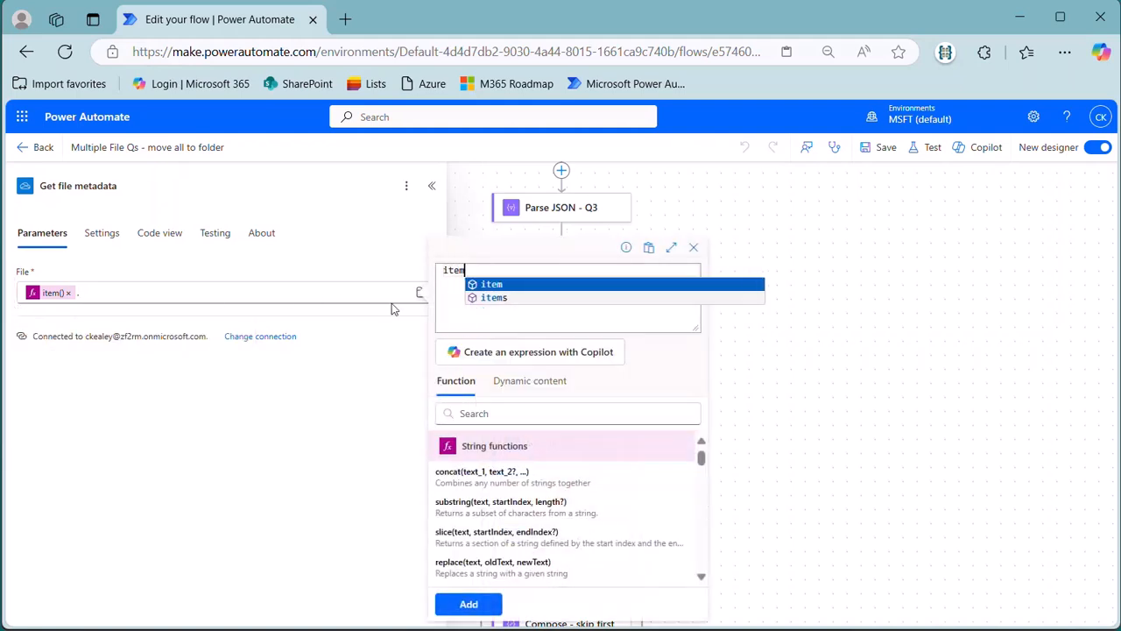
type("()?['id")
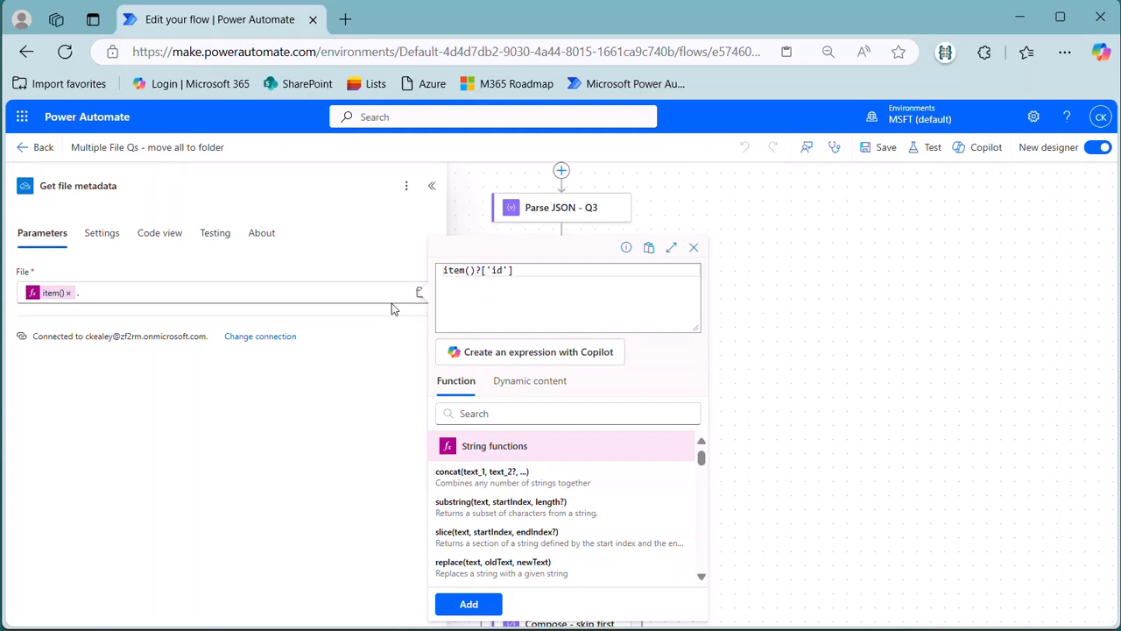
left_click(464, 603)
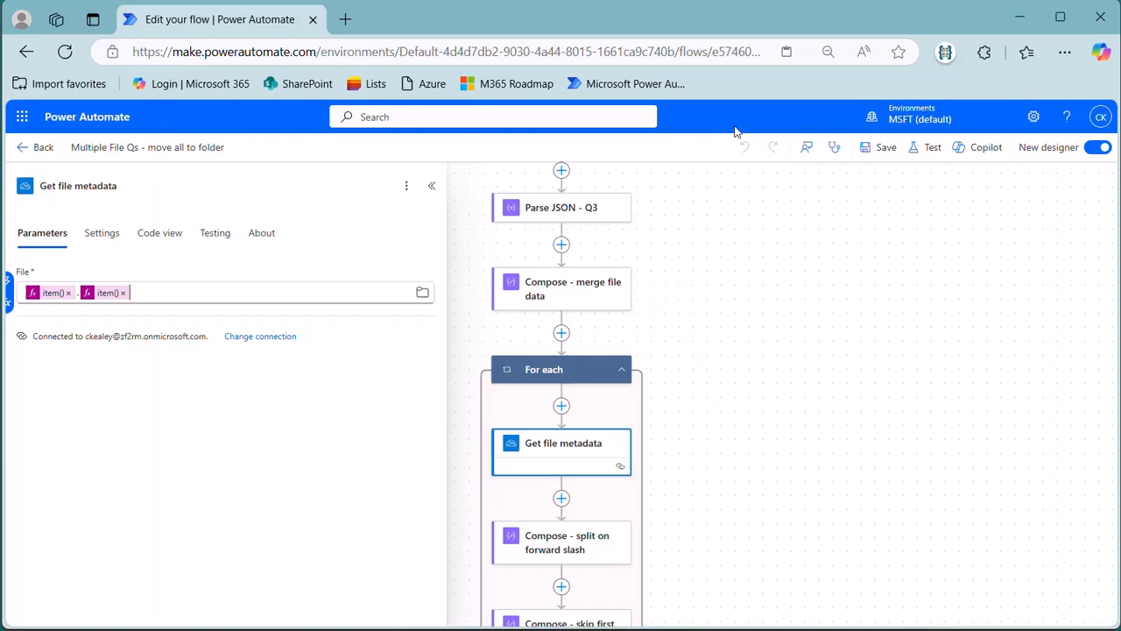
left_click(881, 147)
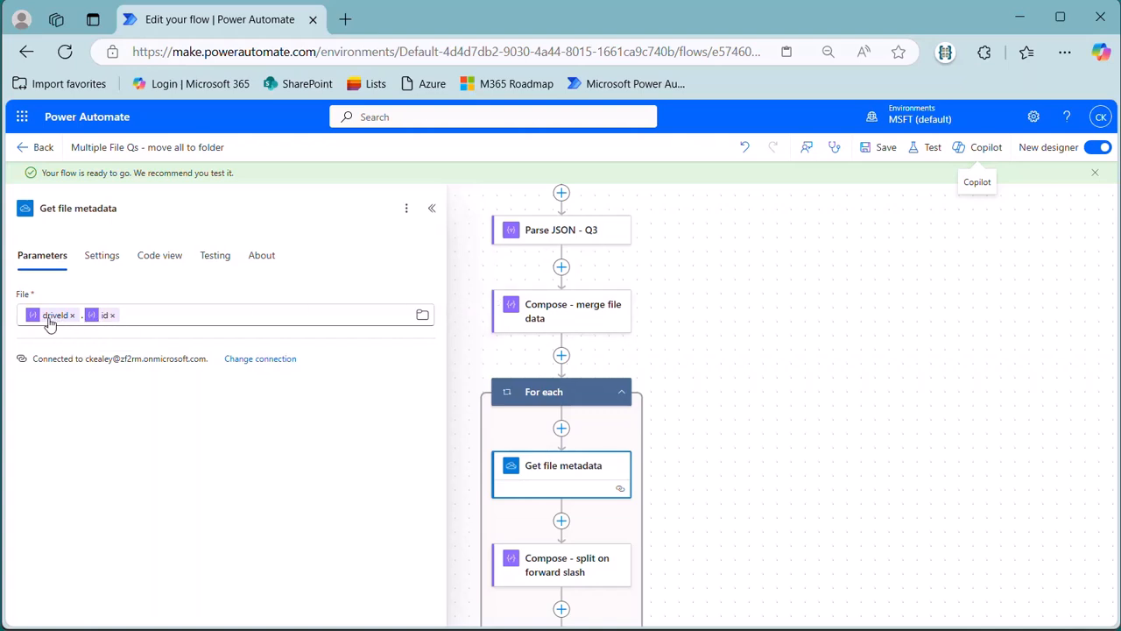
Open the expression in the Inputs of Compose - split on forward slash and cut out its whole text.
scroll(506, 511, "down", 1)
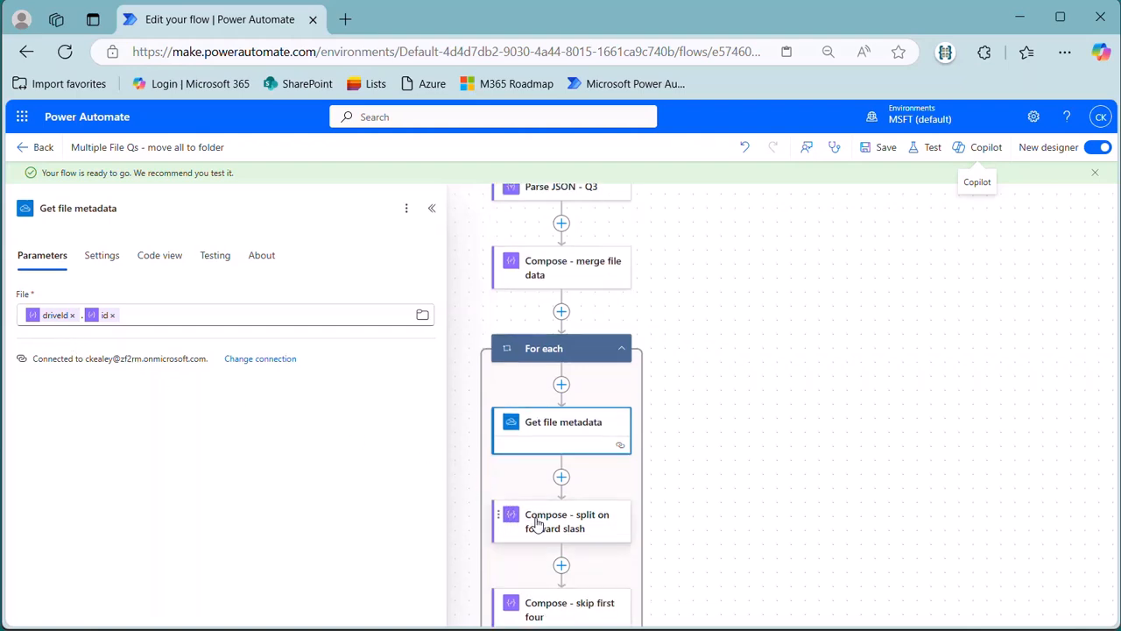
left_click(537, 523)
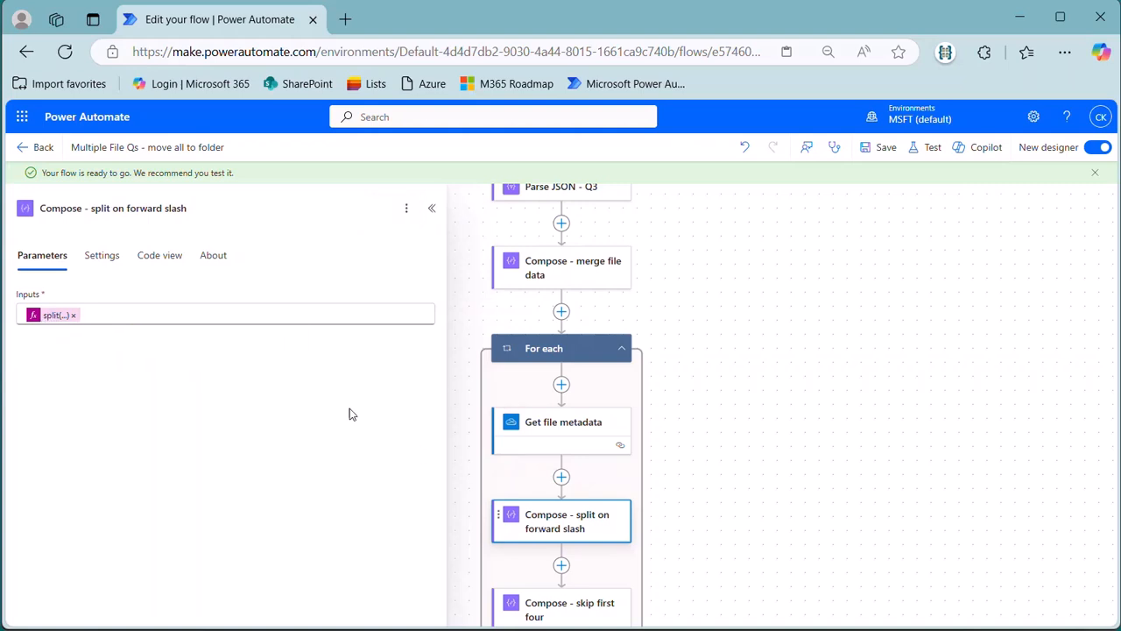
left_click(51, 317)
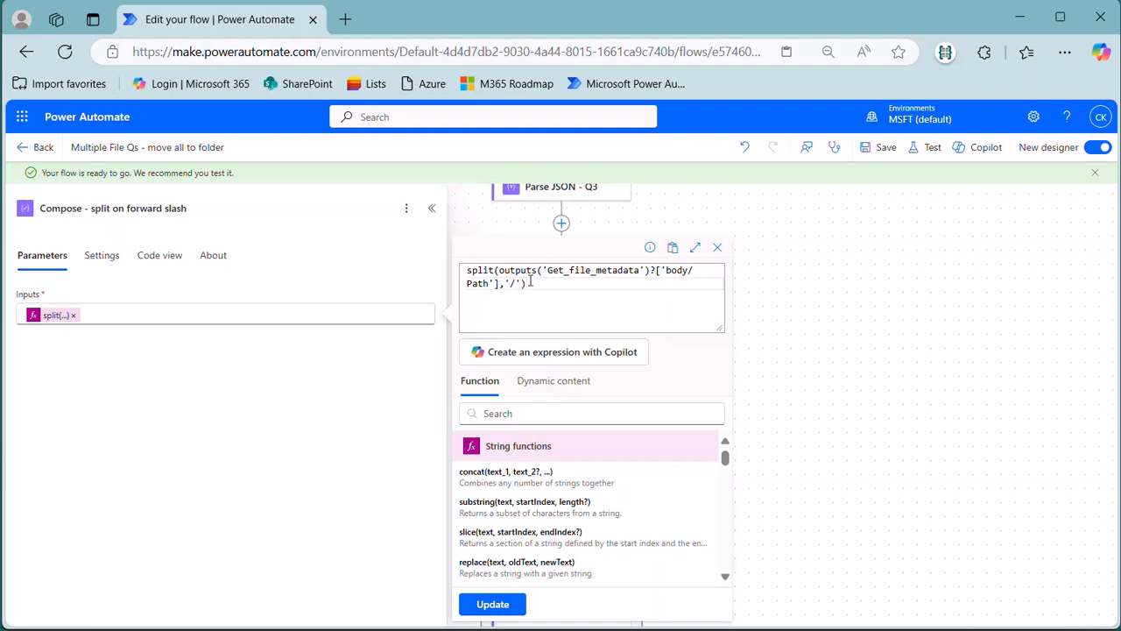
left_click_drag(530, 282, 433, 257)
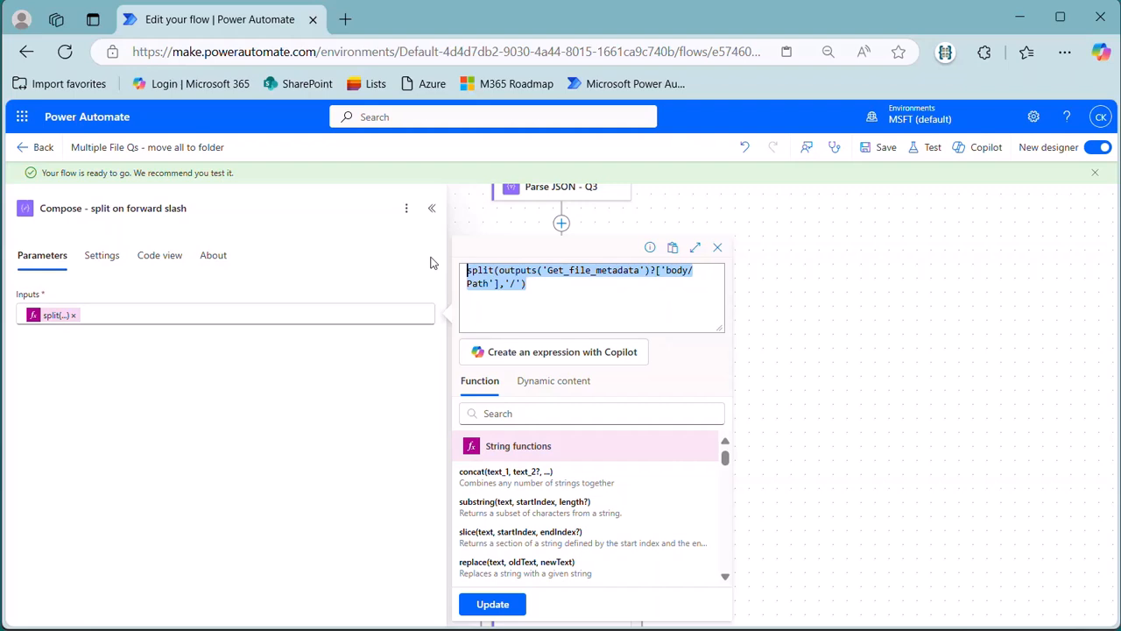
key("ctrl+x")
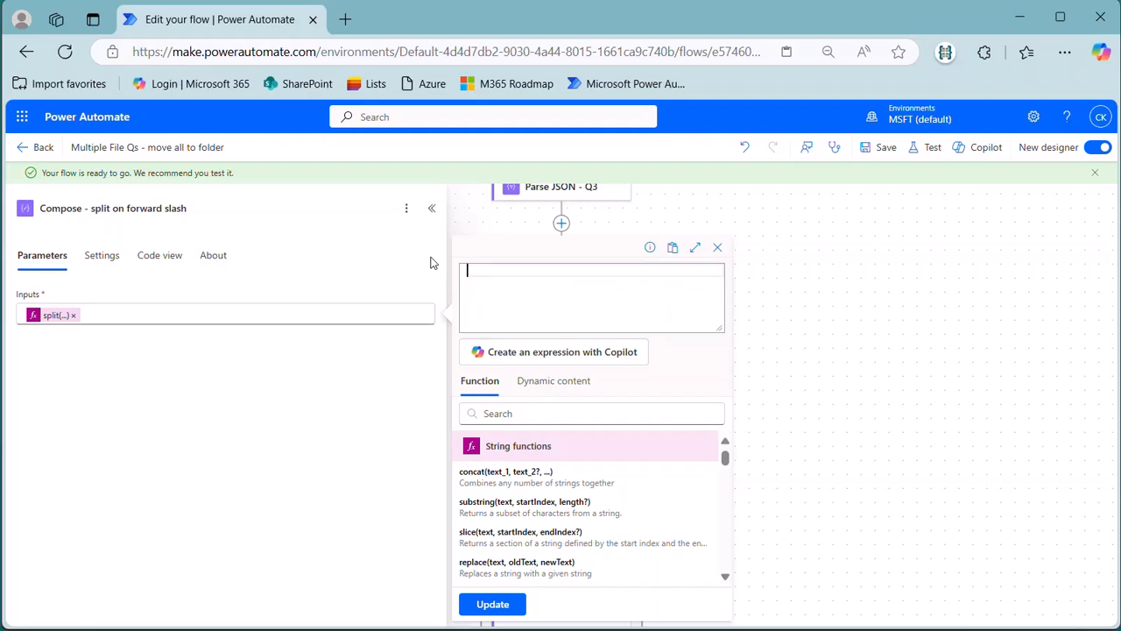
Write and apply a split expression using the Path output of Get file metadata and '/' as the separator.
type("split")
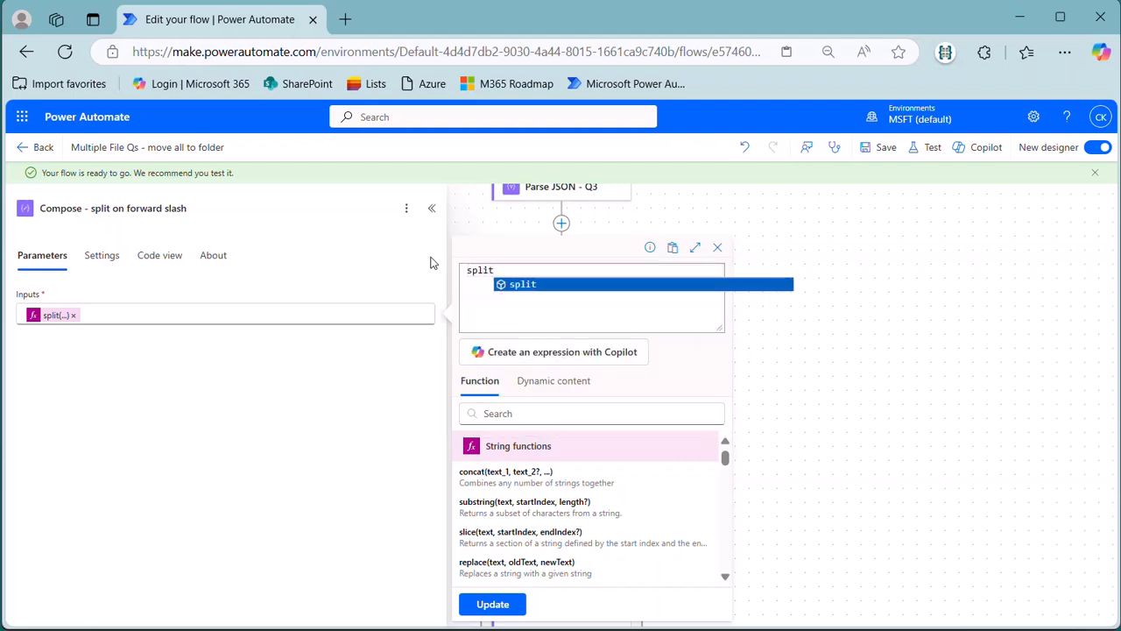
type("(")
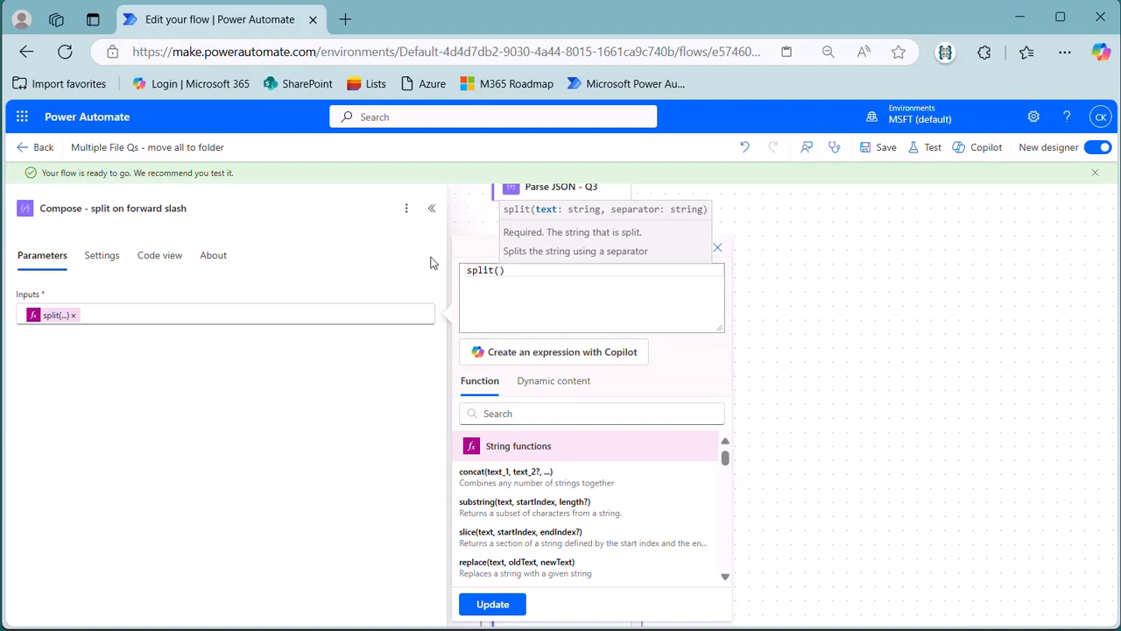
left_click(554, 383)
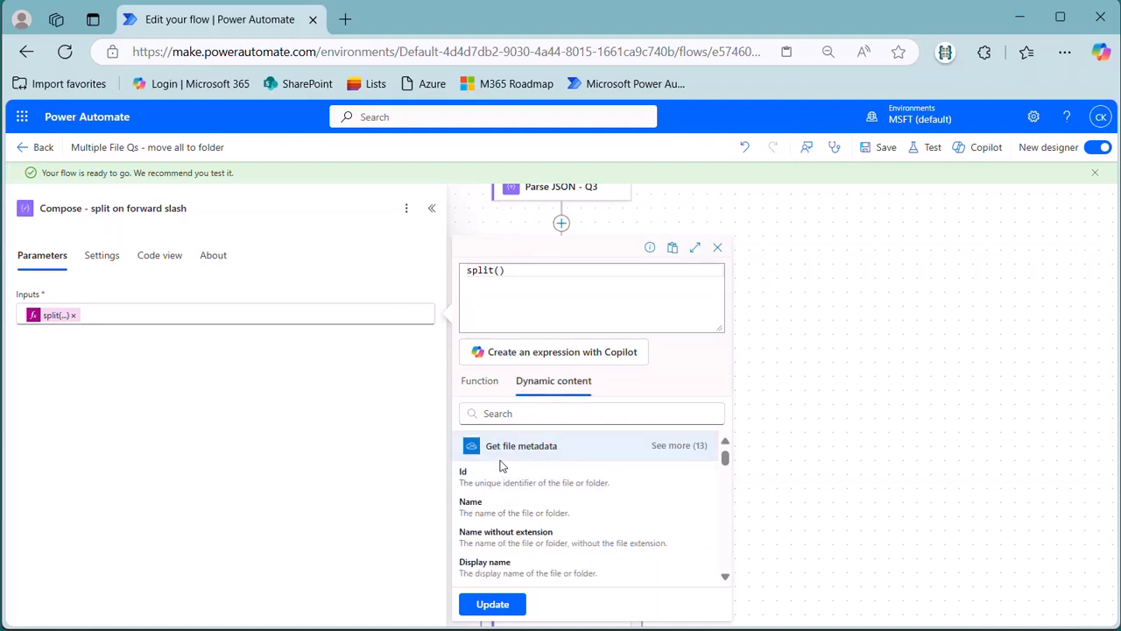
scroll(528, 490, "down", 1)
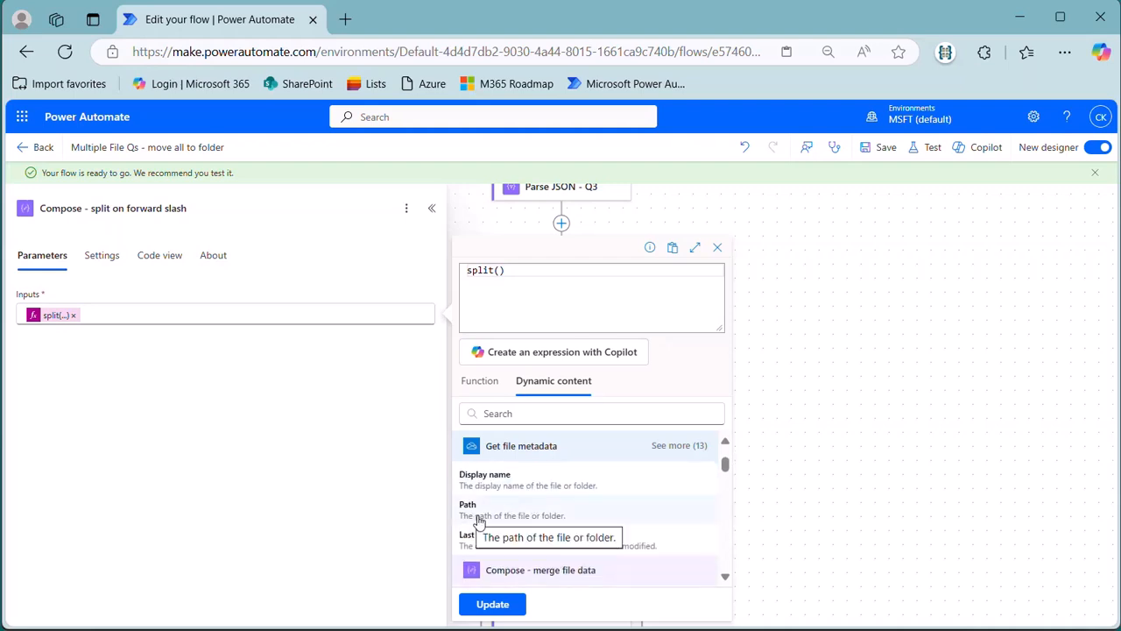
scroll(513, 538, "up", 1)
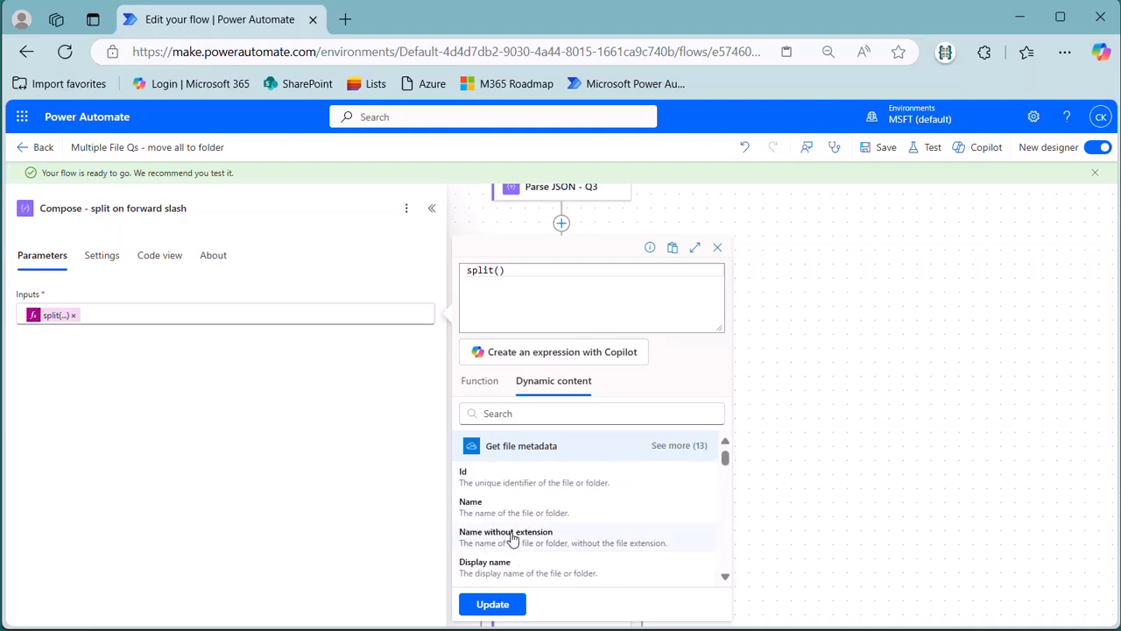
scroll(514, 538, "down", 1)
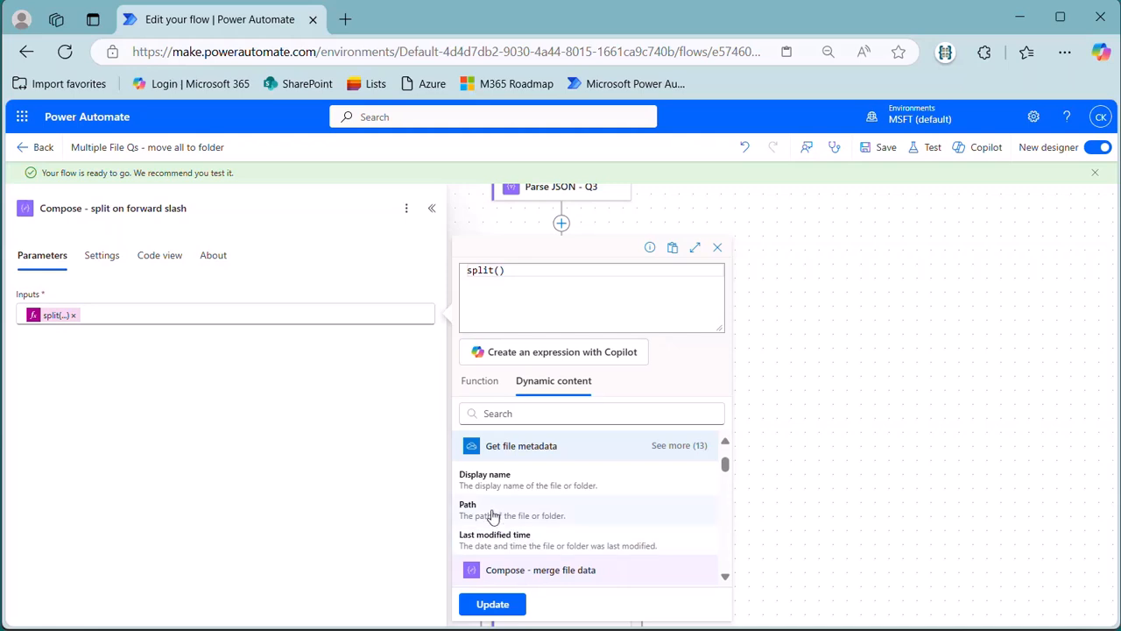
left_click(492, 515)
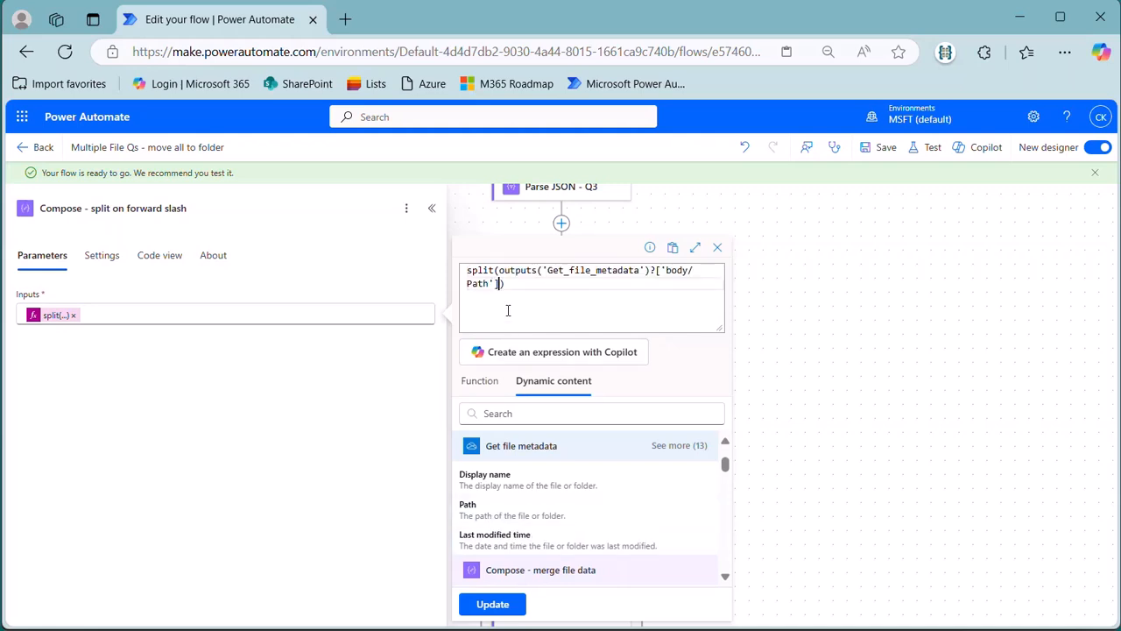
type(",")
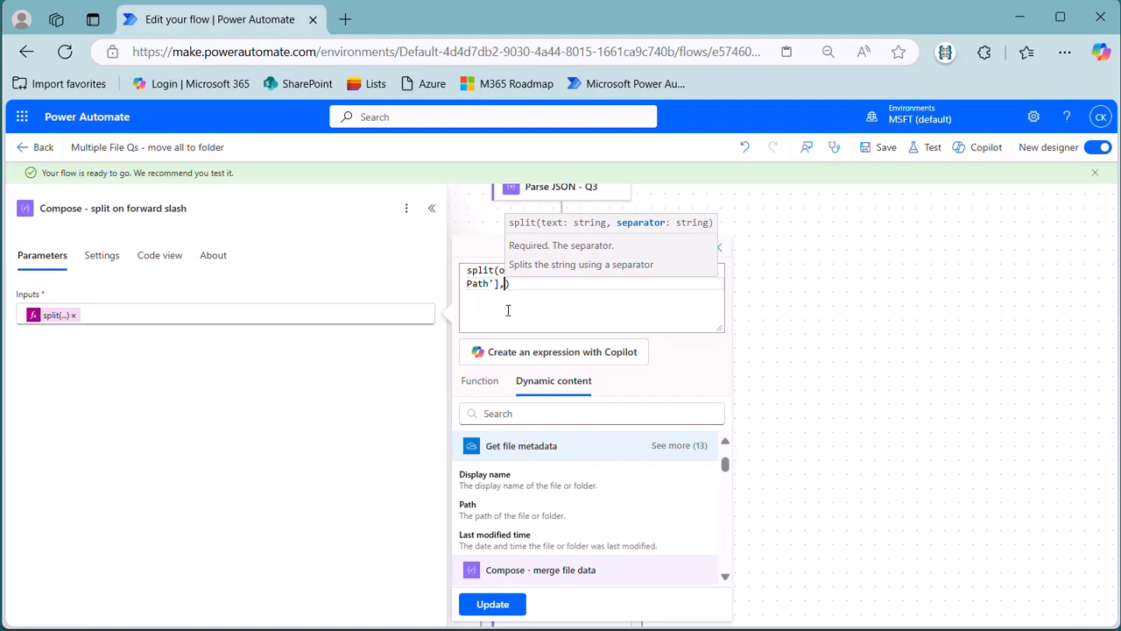
type("'/")
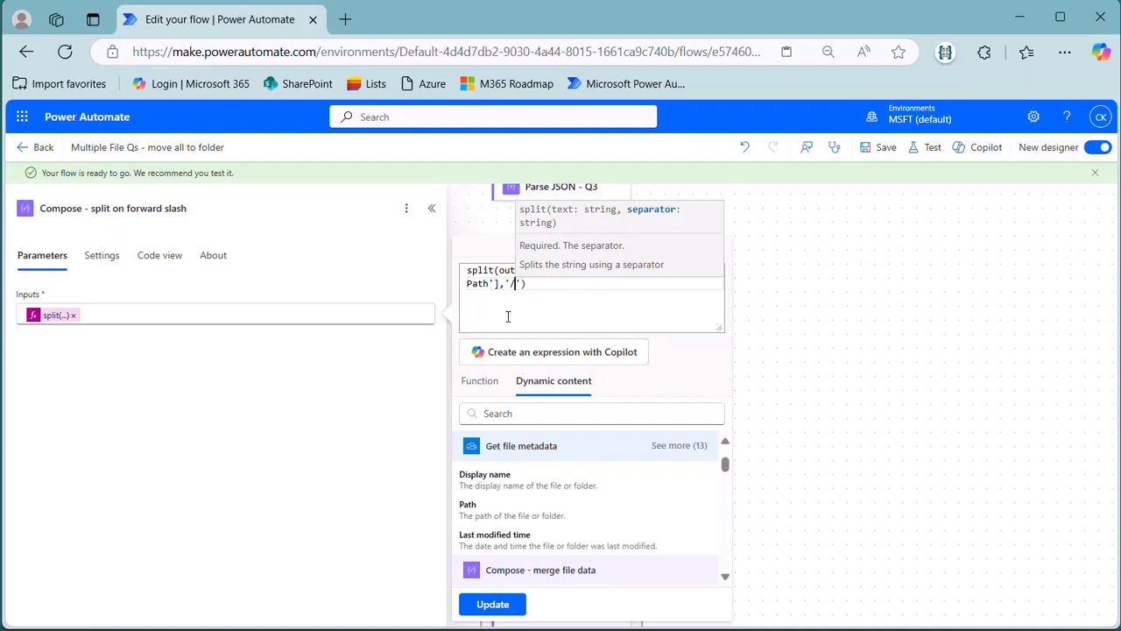
left_click(513, 605)
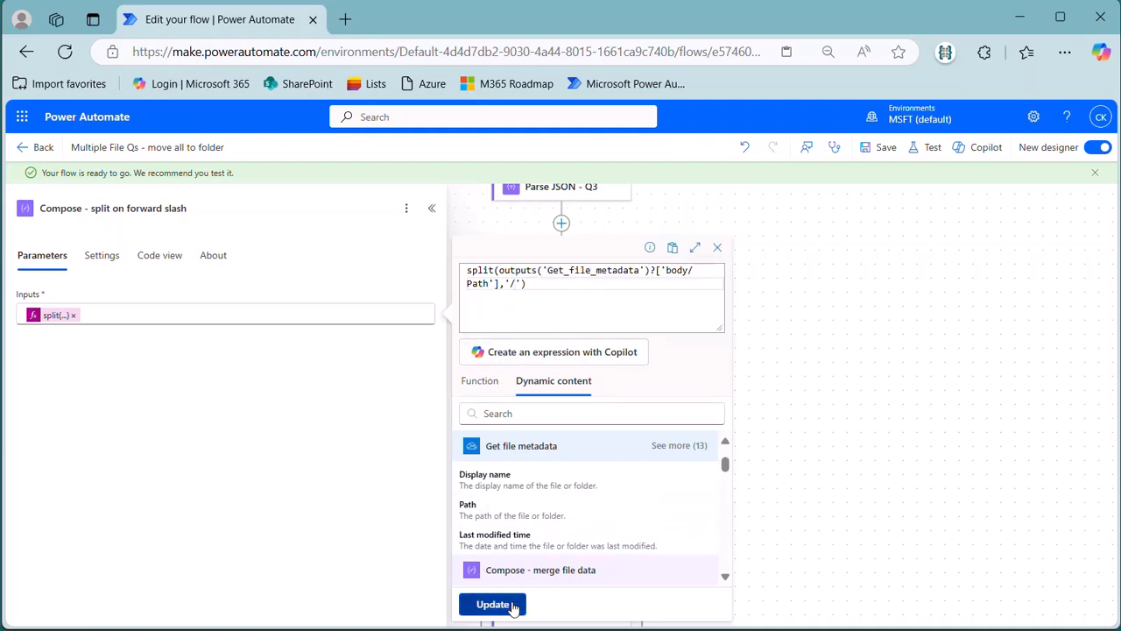
Open the expression in the Inputs of Compose - skip first four and delete its whole text.
scroll(530, 508, "down", 1)
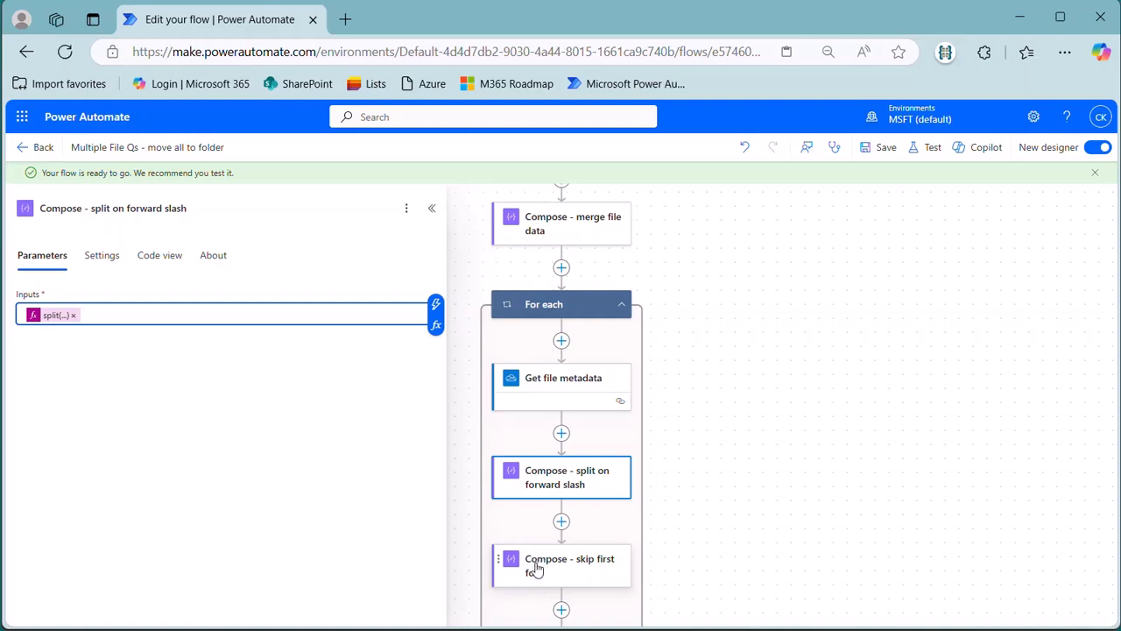
left_click(536, 570)
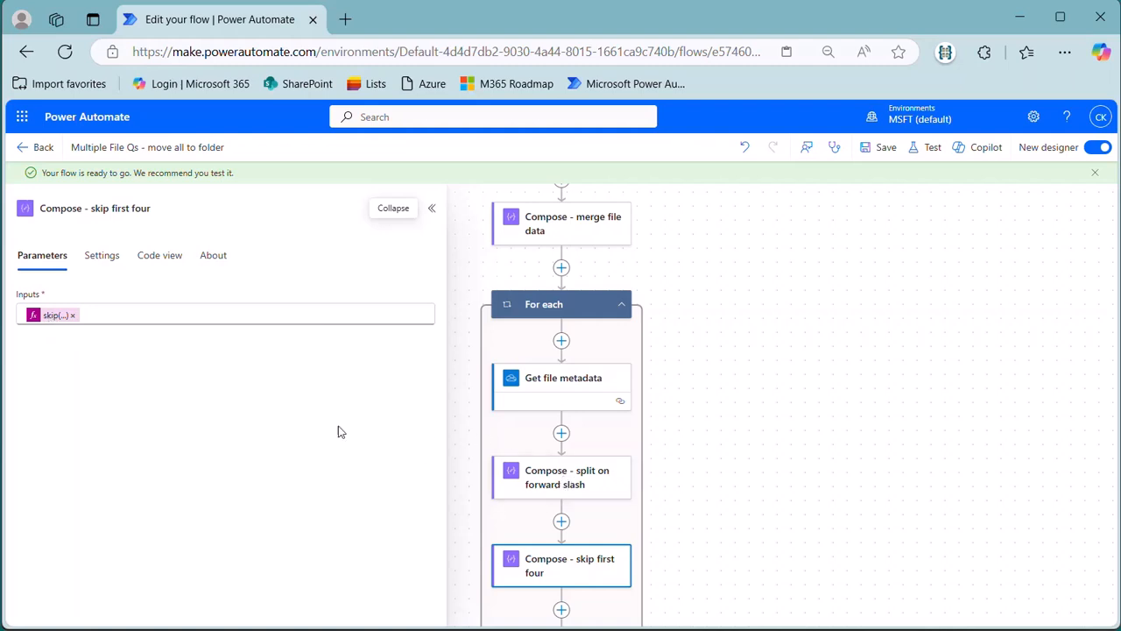
left_click(53, 317)
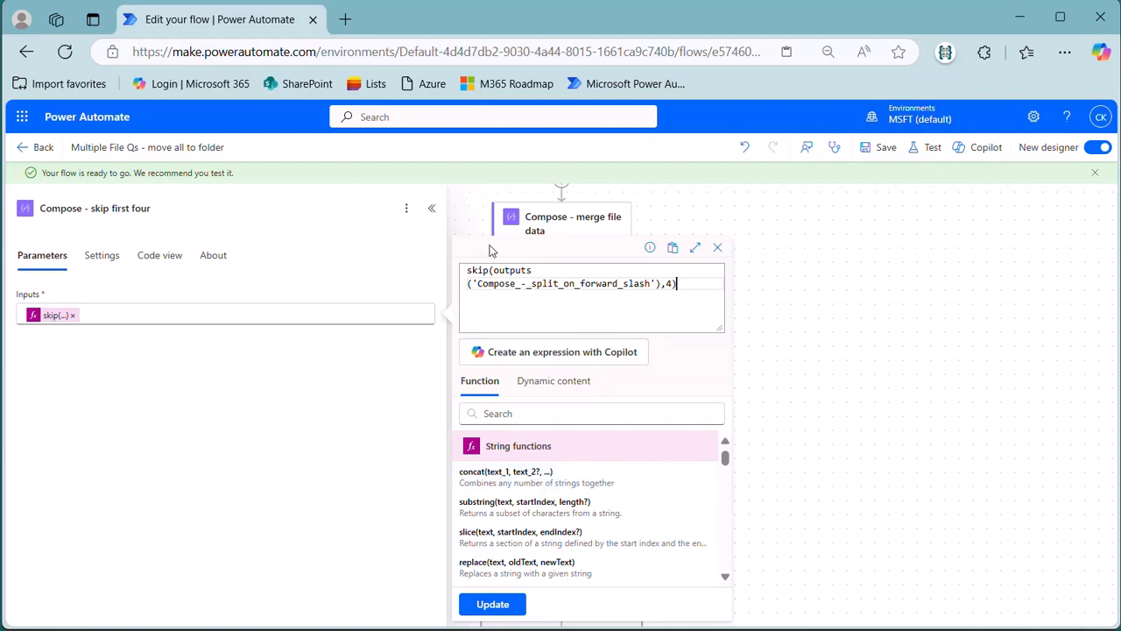
left_click_drag(692, 286, 430, 264)
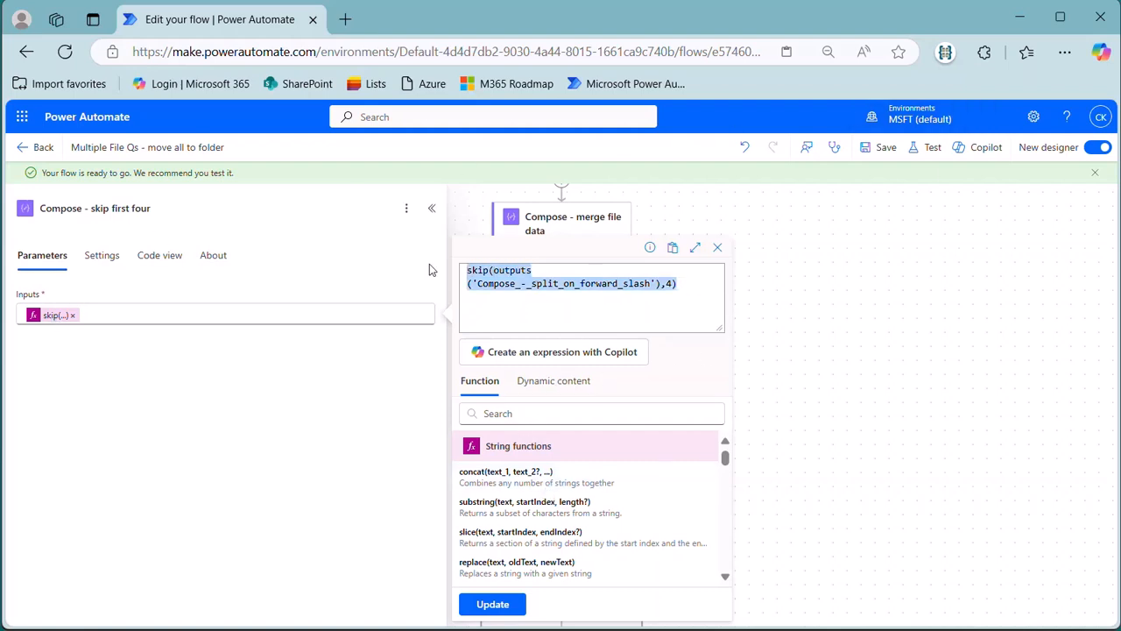
key("BackSpace")
Write and apply a skip expression using the outputs of Compose - split on forward slash and a count of 4.
type("ski")
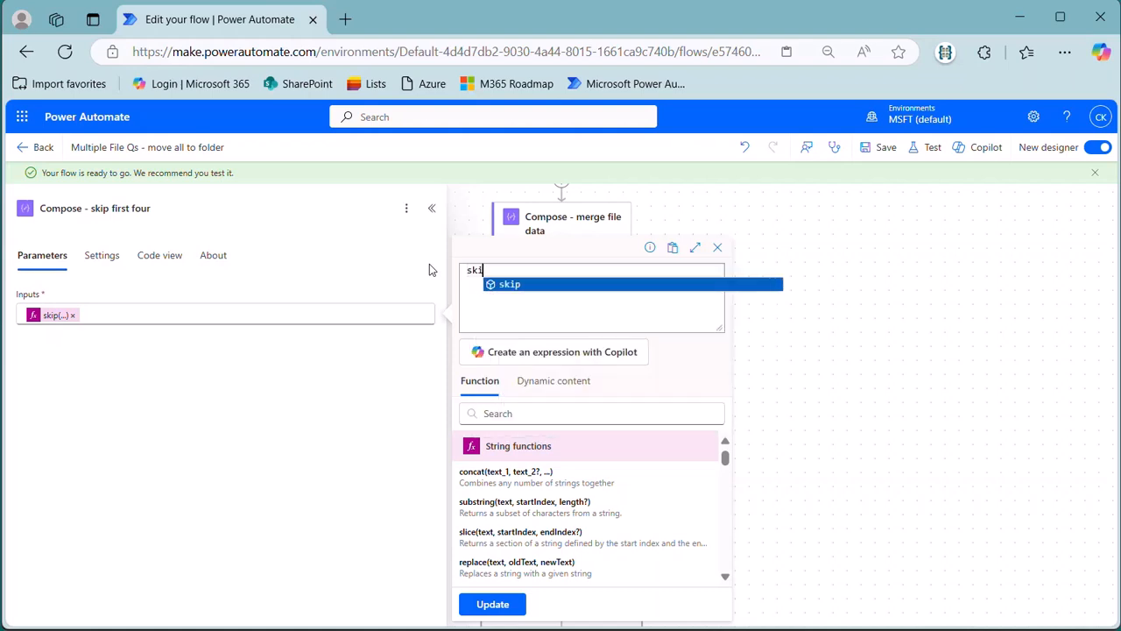
type("p((")
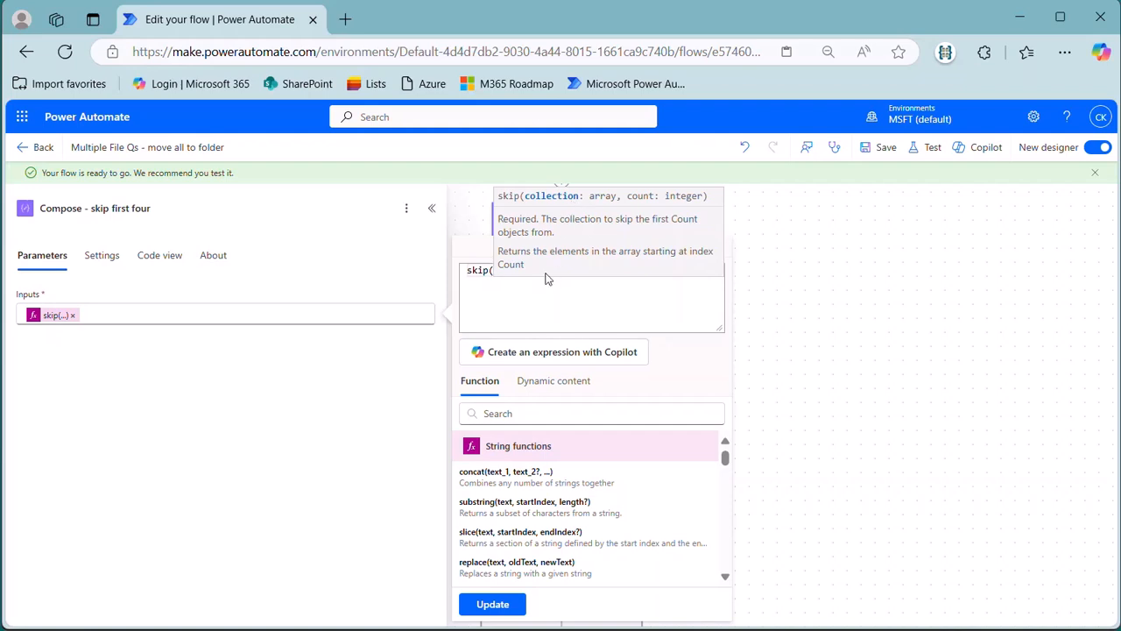
left_click(557, 383)
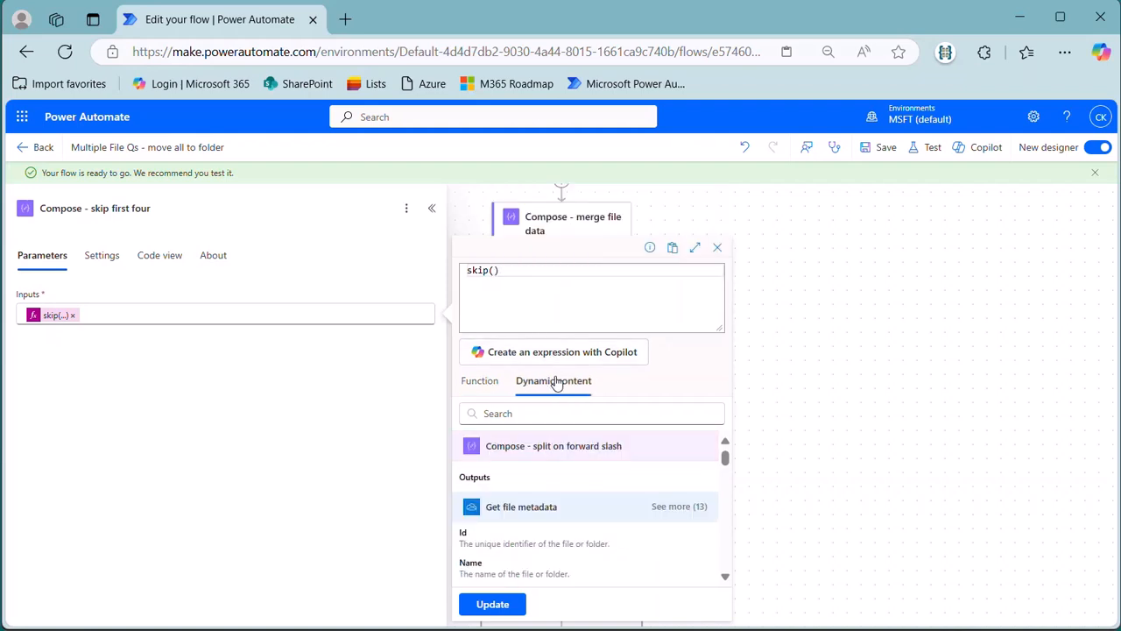
left_click(481, 477)
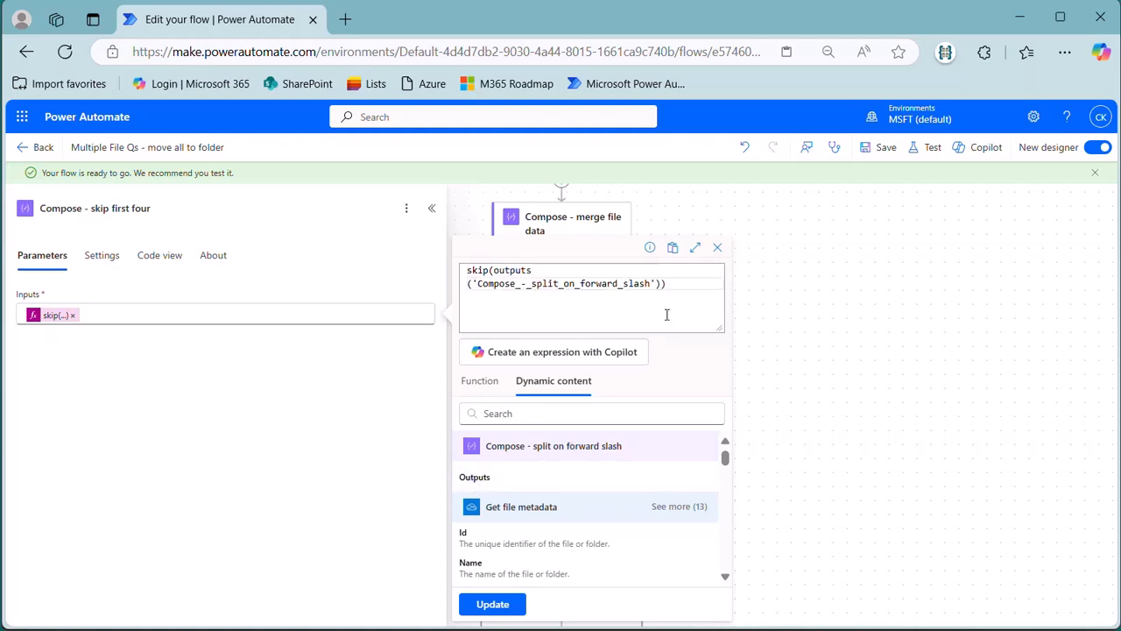
type(",")
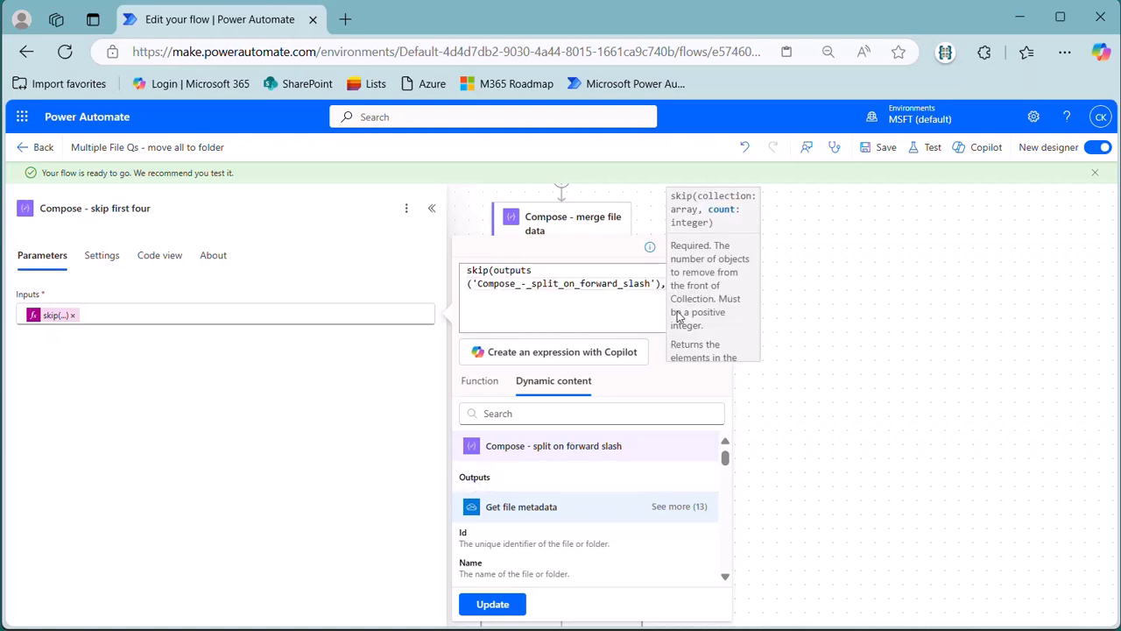
type("4")
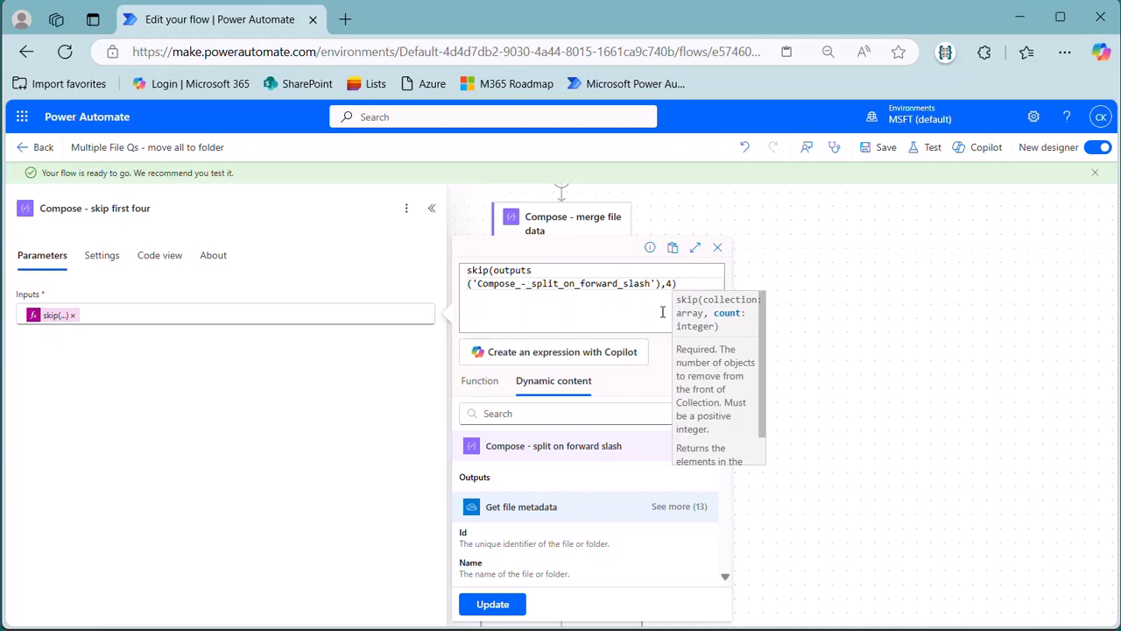
left_click(496, 607)
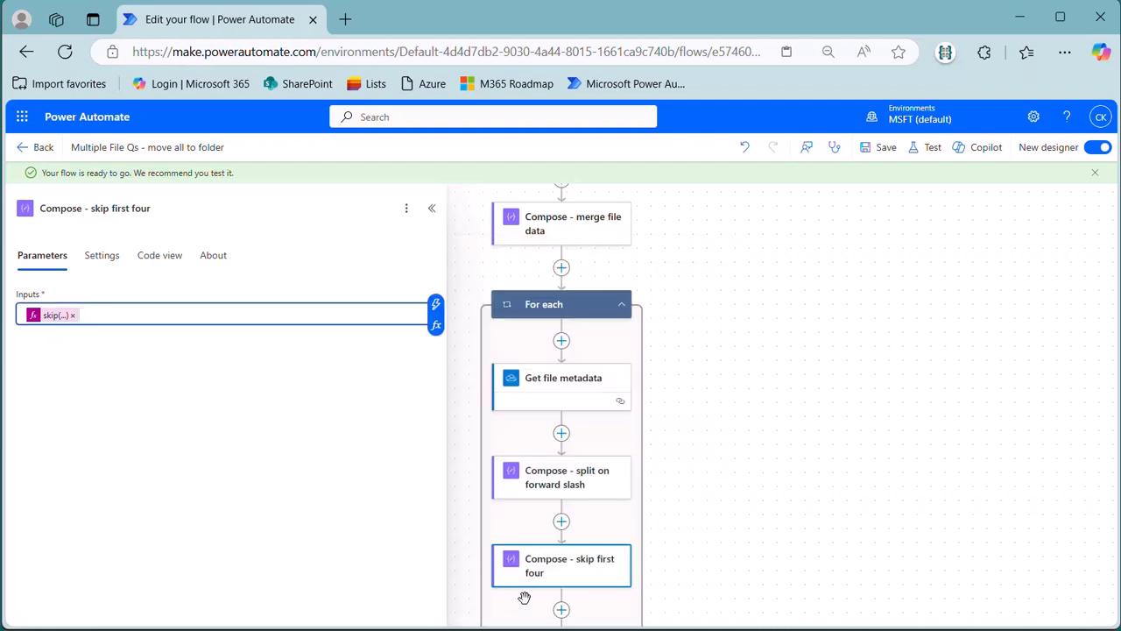
Open the expression in the Inputs of Compose - join with forward slash and cut out its whole text.
scroll(543, 561, "down", 3)
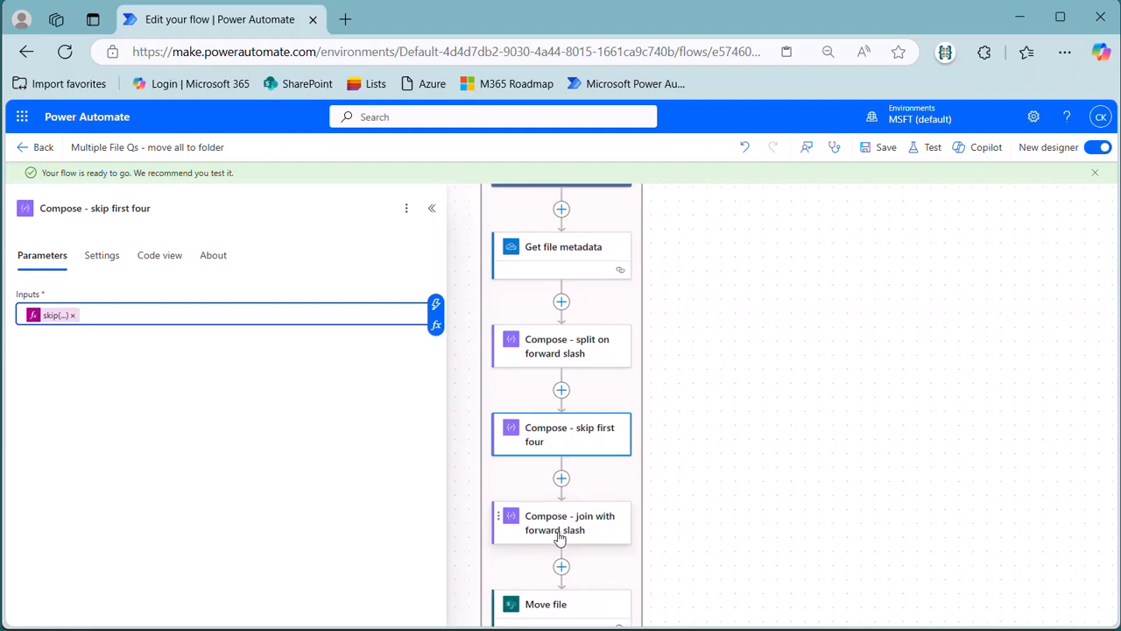
left_click(559, 538)
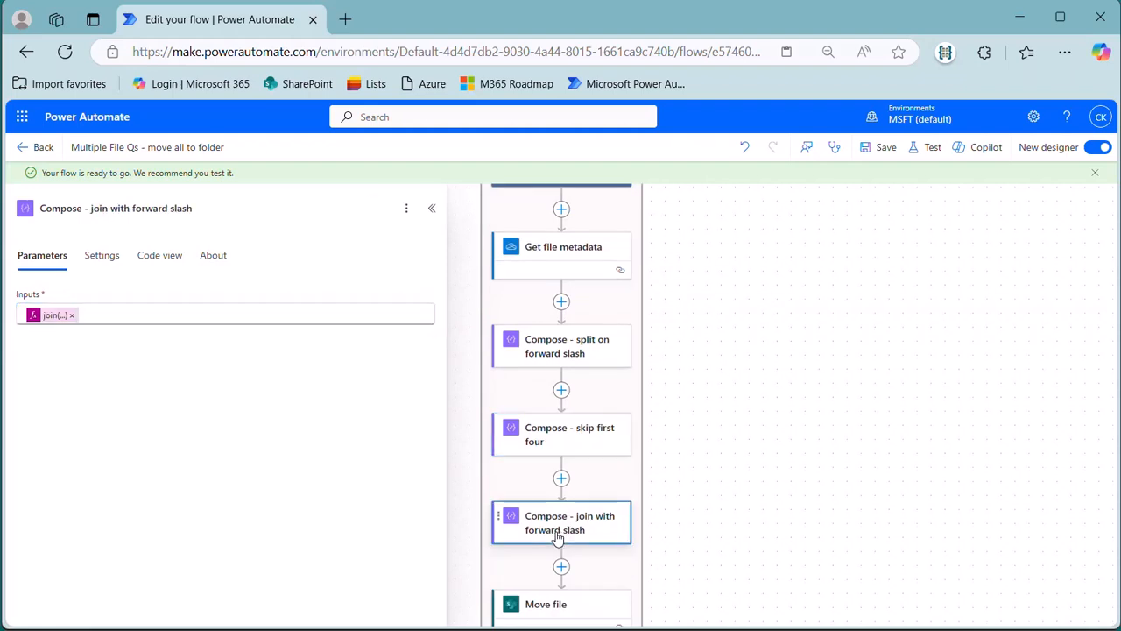
left_click(49, 318)
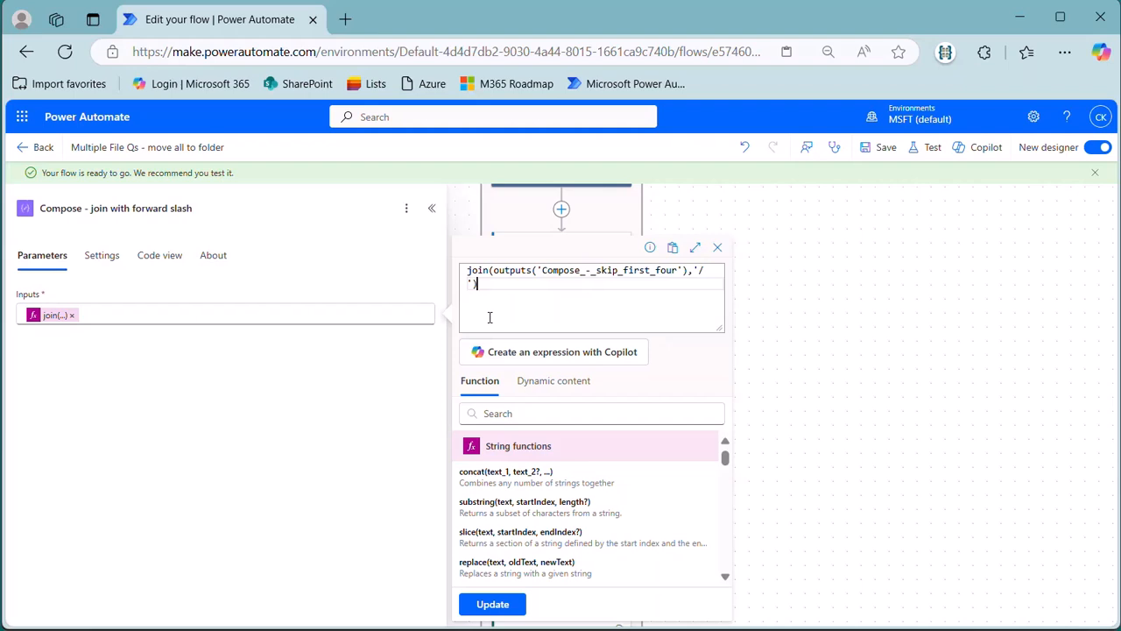
left_click_drag(488, 291, 464, 267)
key("ctrl+x")
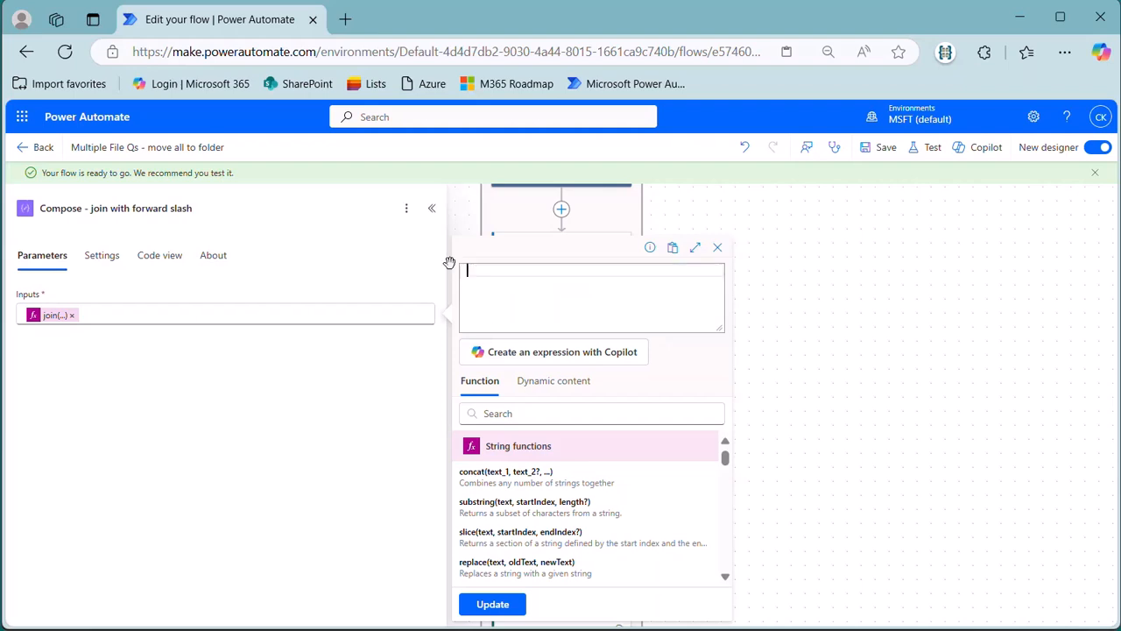
Write and apply a join expression using the outputs of Compose - skip first four and '/' as the delimiter.
type("join(")
left_click(536, 383)
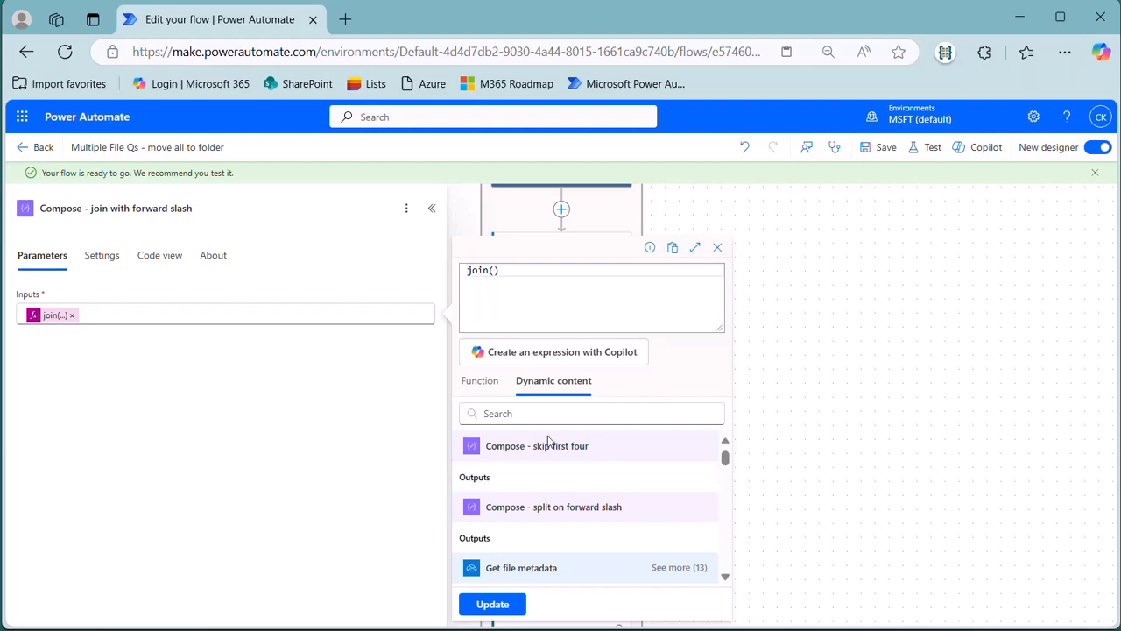
left_click(486, 480)
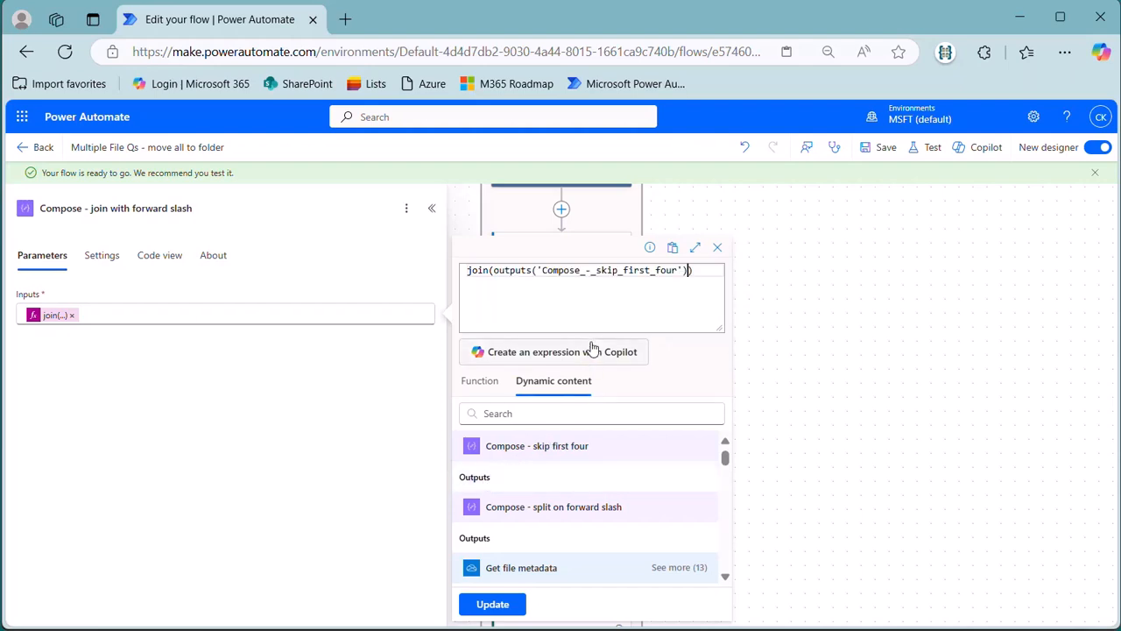
type(",")
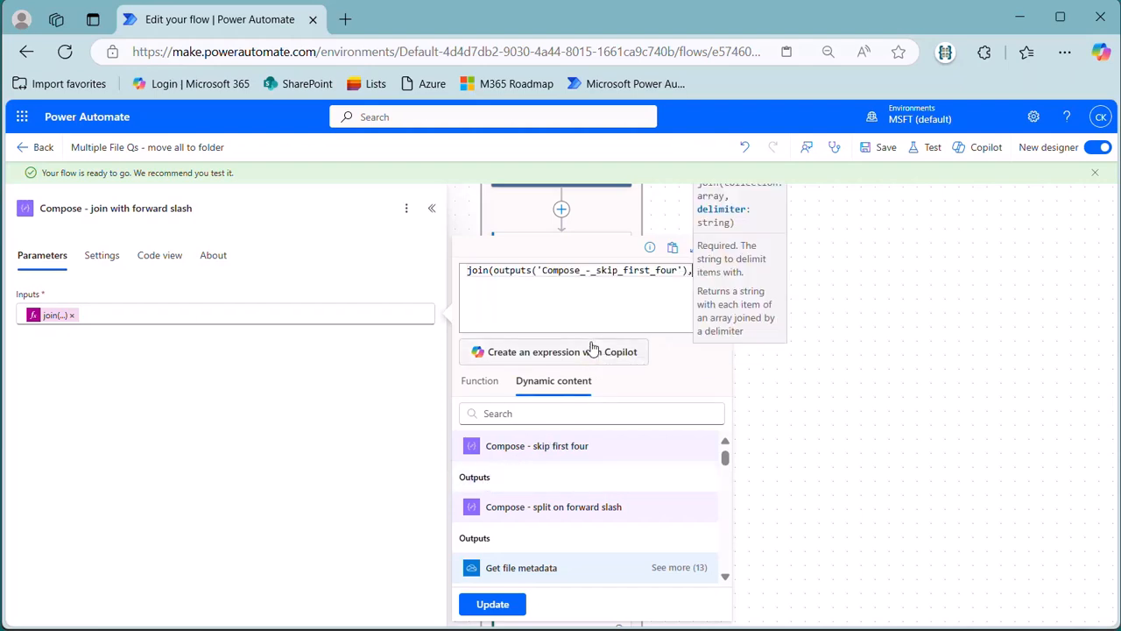
type("'/")
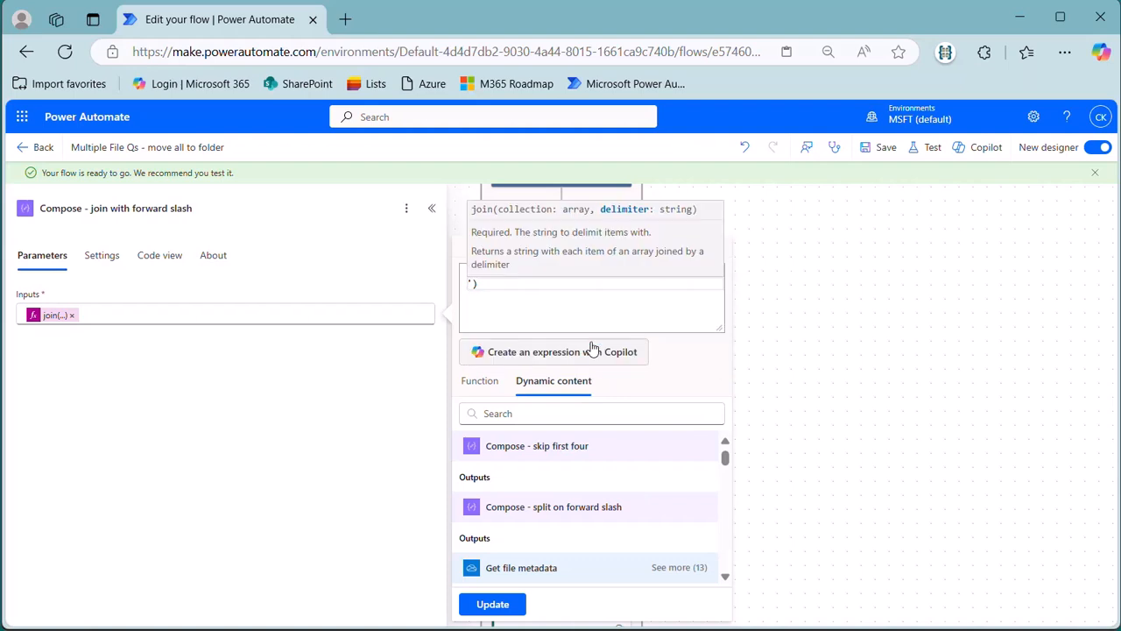
left_click(703, 315)
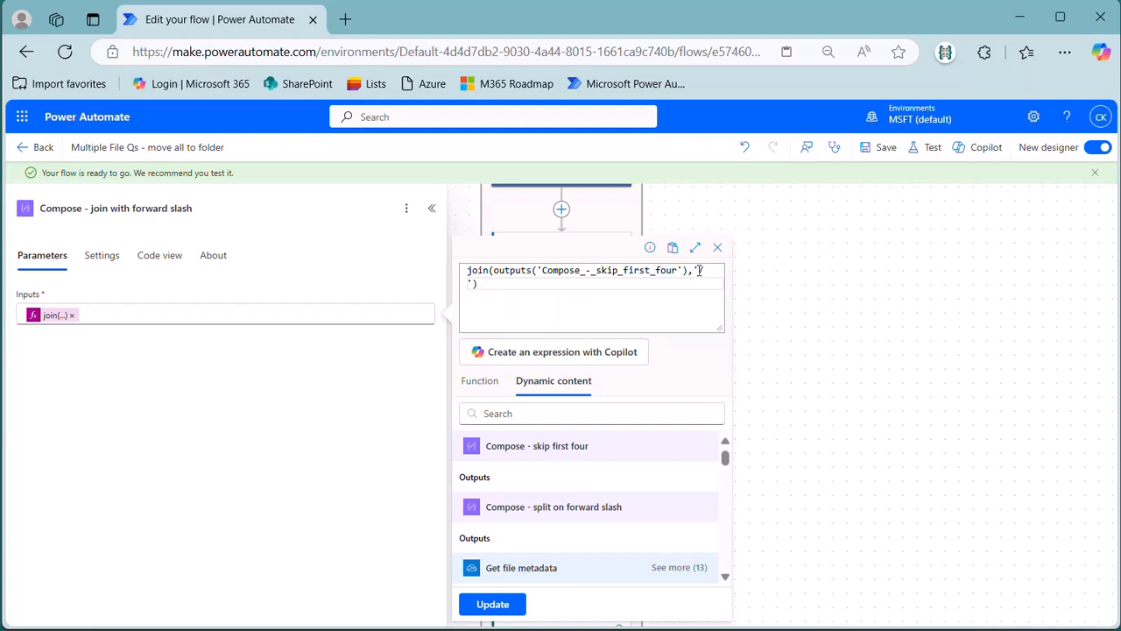
left_click(492, 603)
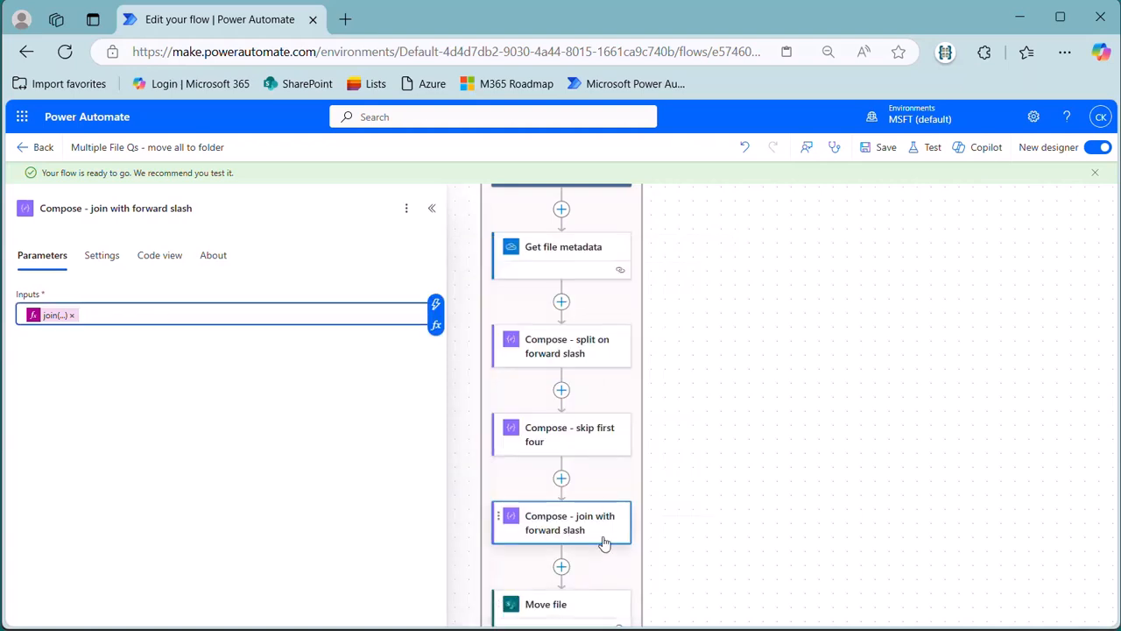
Open the Move file action, highlight /Shared Documents in its File to Move path, and save the flow.
scroll(607, 516, "down", 1)
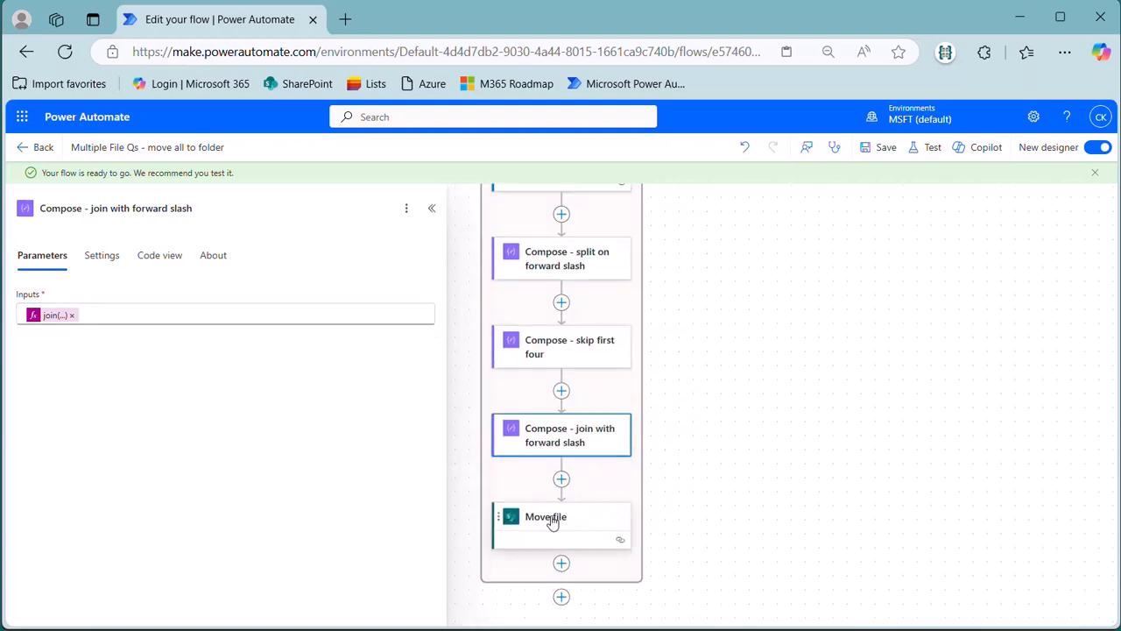
left_click(551, 523)
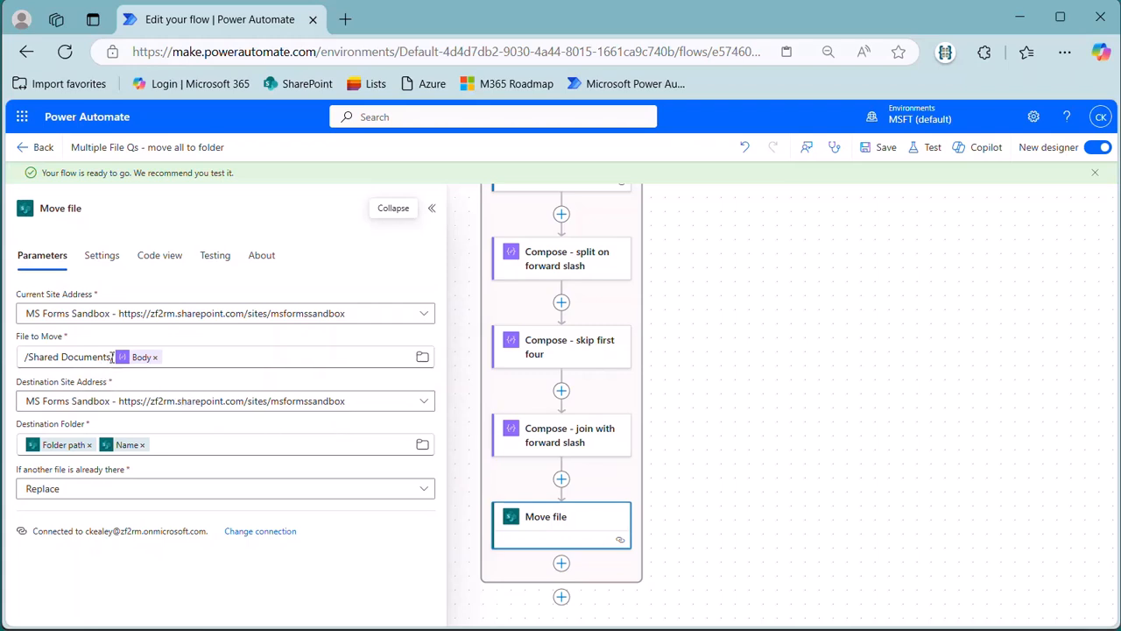
left_click_drag(111, 358, 28, 357)
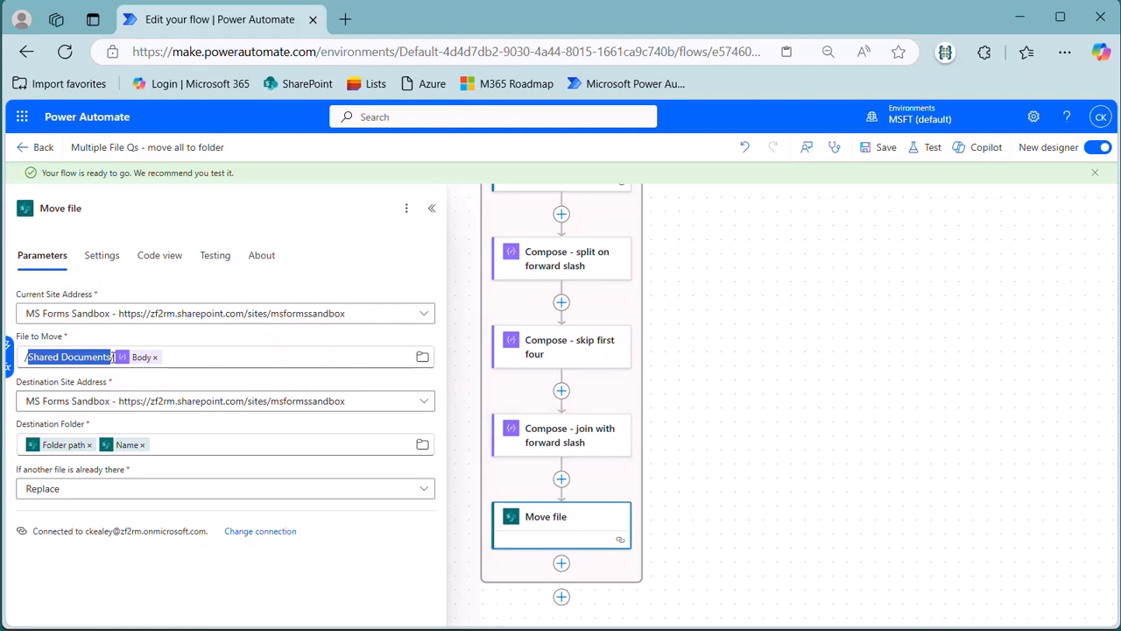
left_click_drag(113, 357, 25, 357)
left_click(884, 148)
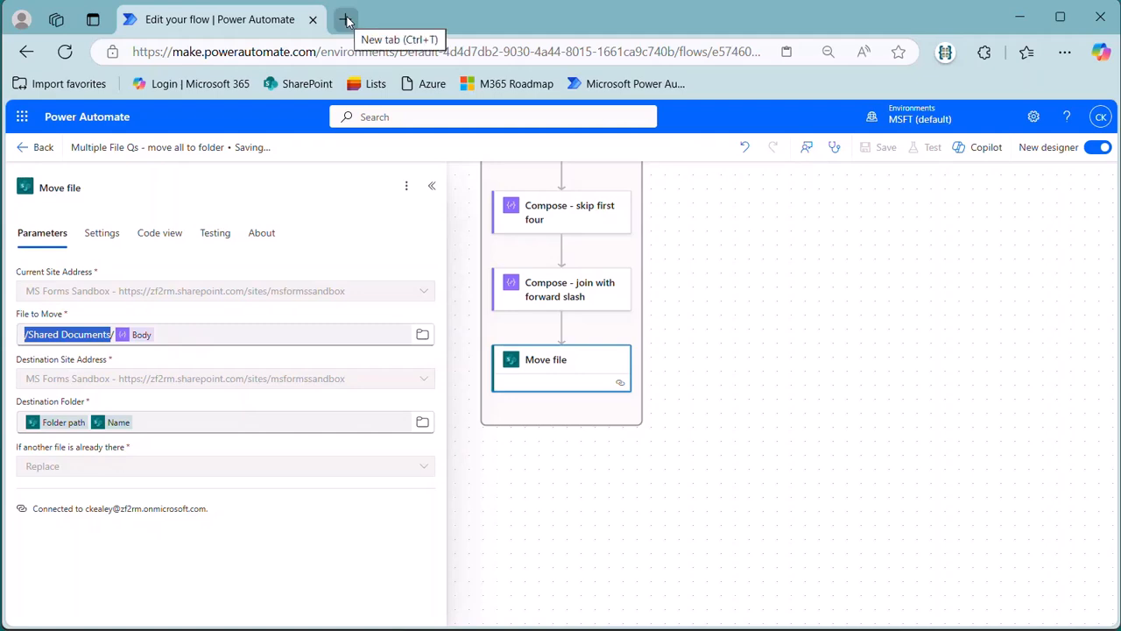
Open Microsoft Forms through Microsoft 365 in a new browser tab and preview the form "[GROUP] Multiple file upload questions - handle all the same".
right_click(211, 87)
left_click(262, 95)
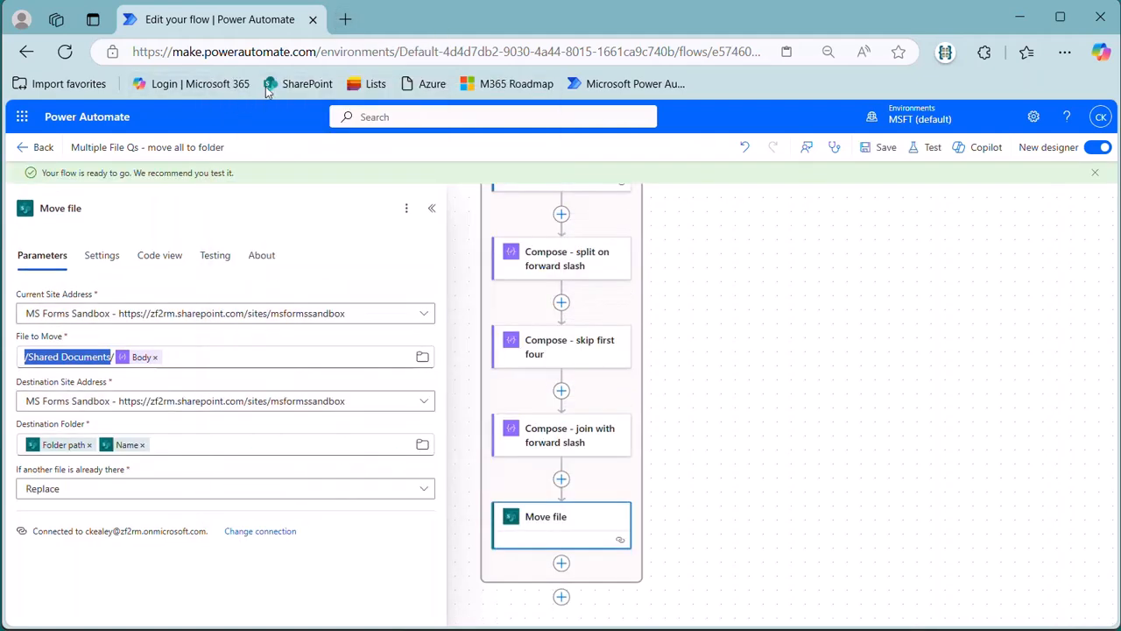
left_click(393, 21)
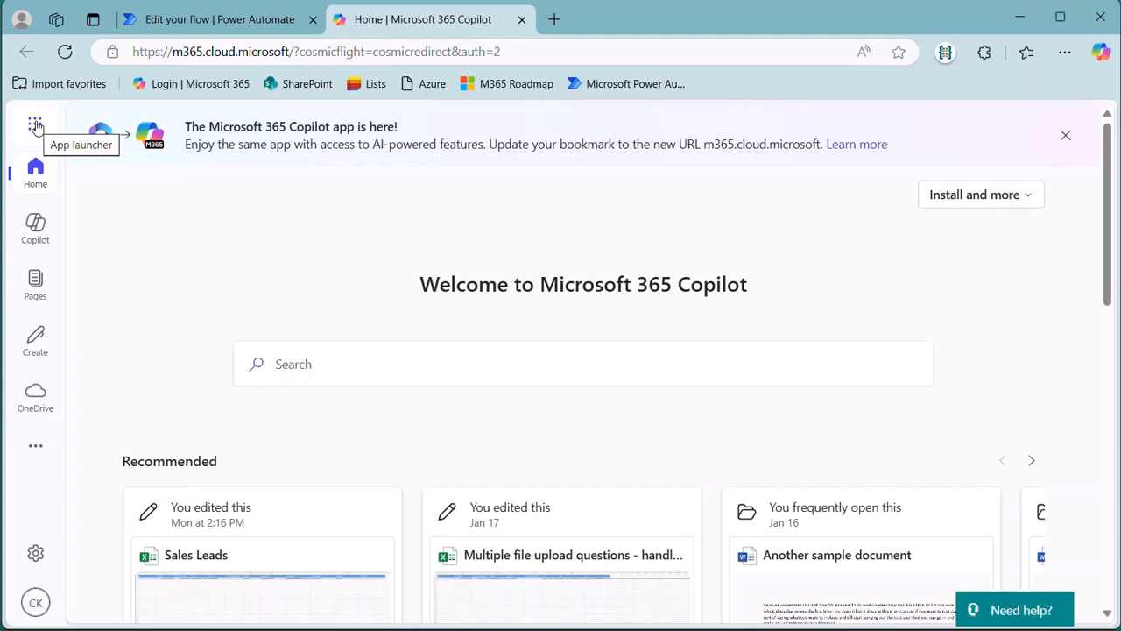
left_click(35, 125)
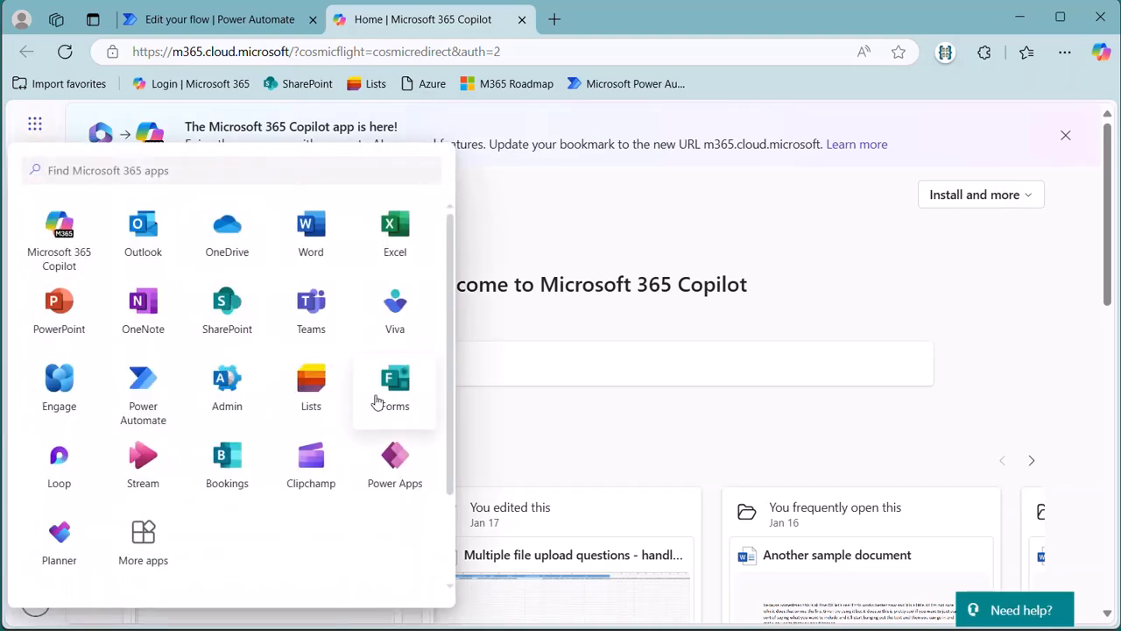
left_click(395, 385)
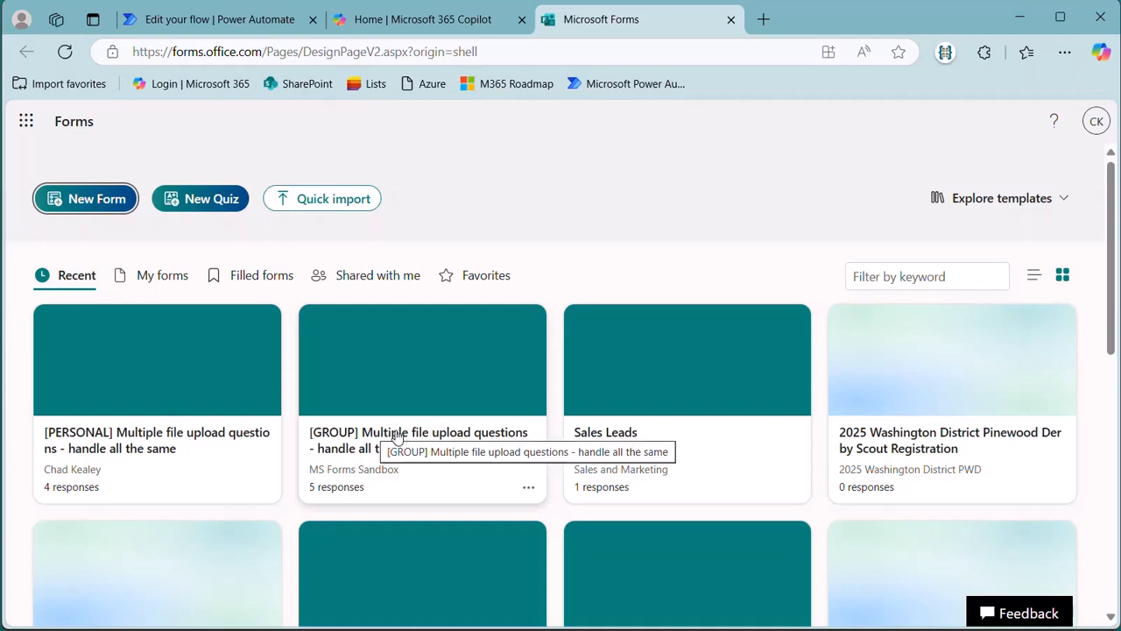
left_click(398, 436)
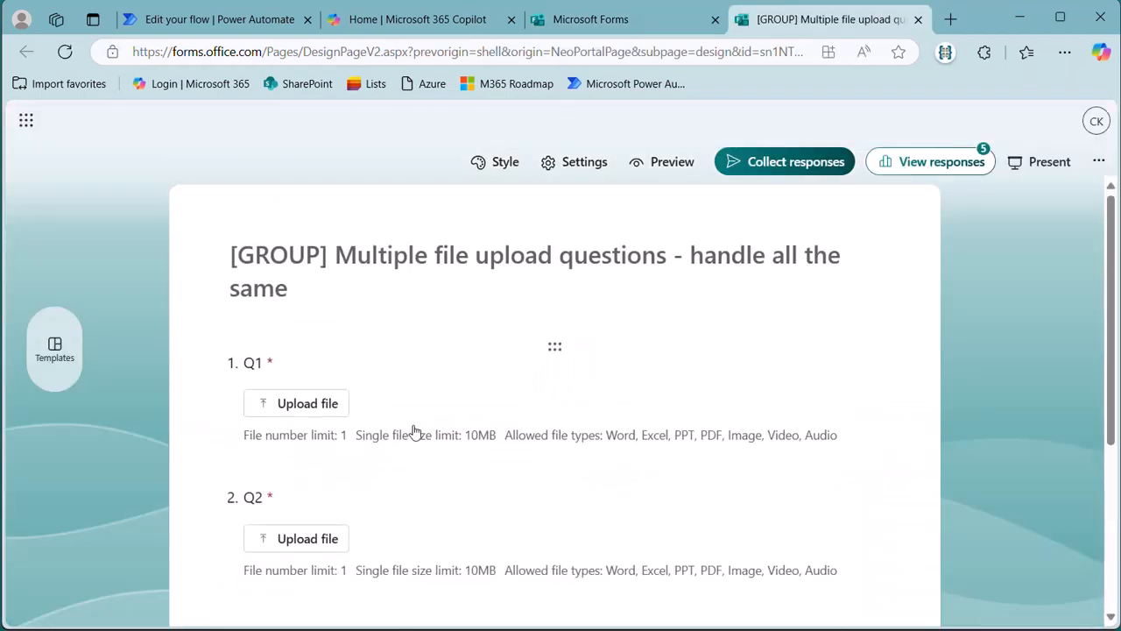
left_click(640, 166)
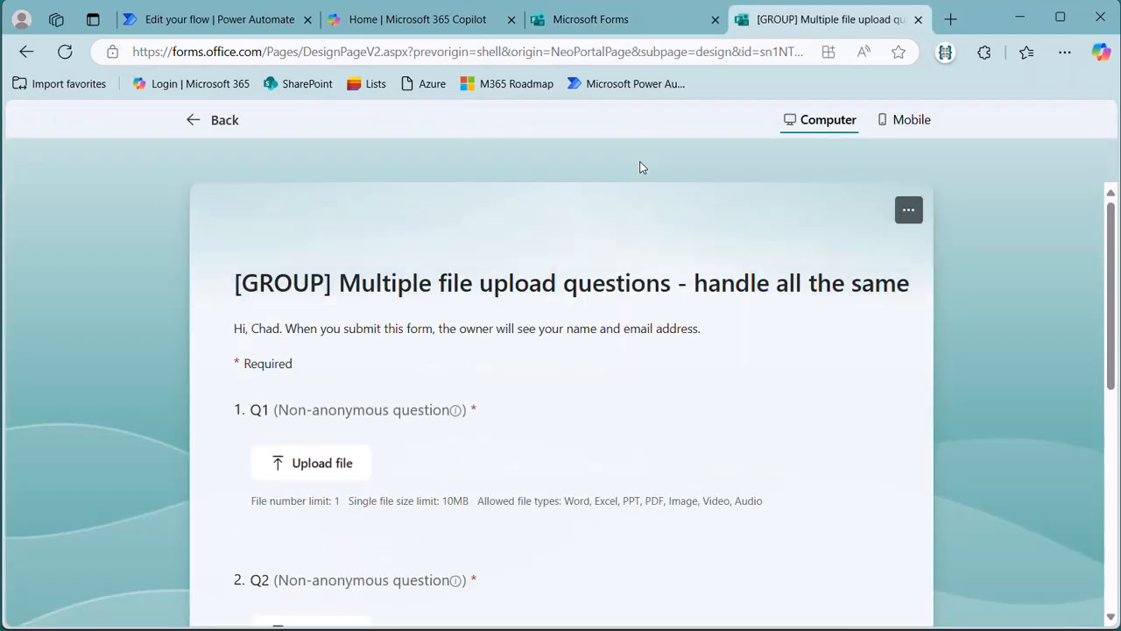
Upload loop.png from the Downloads folder as the answer to Q1.
left_click(326, 463)
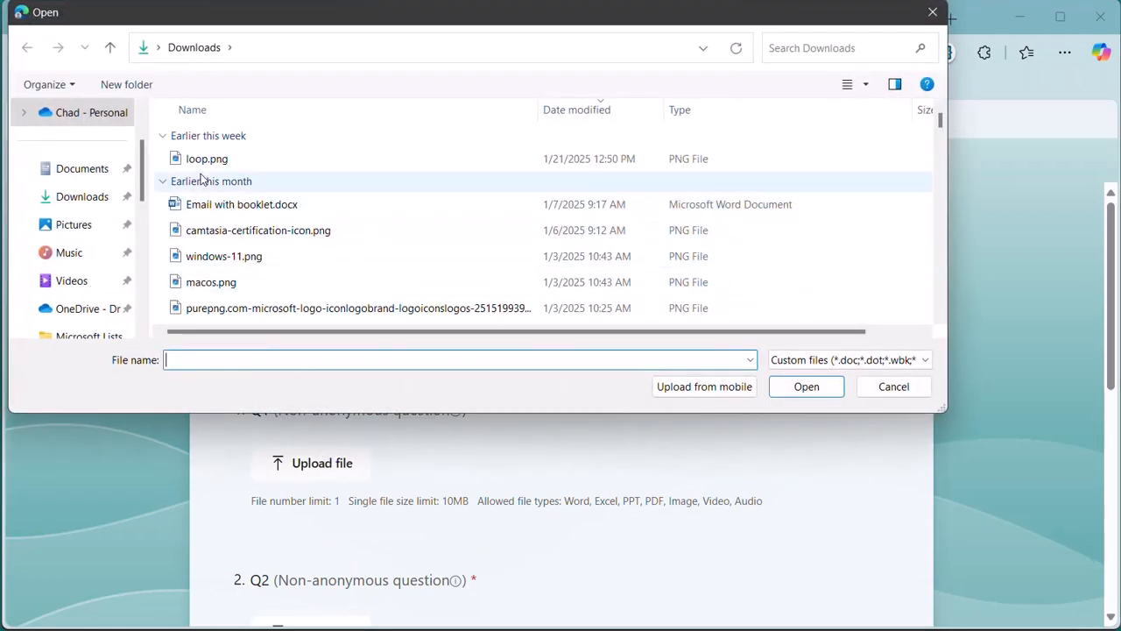
left_click(202, 162)
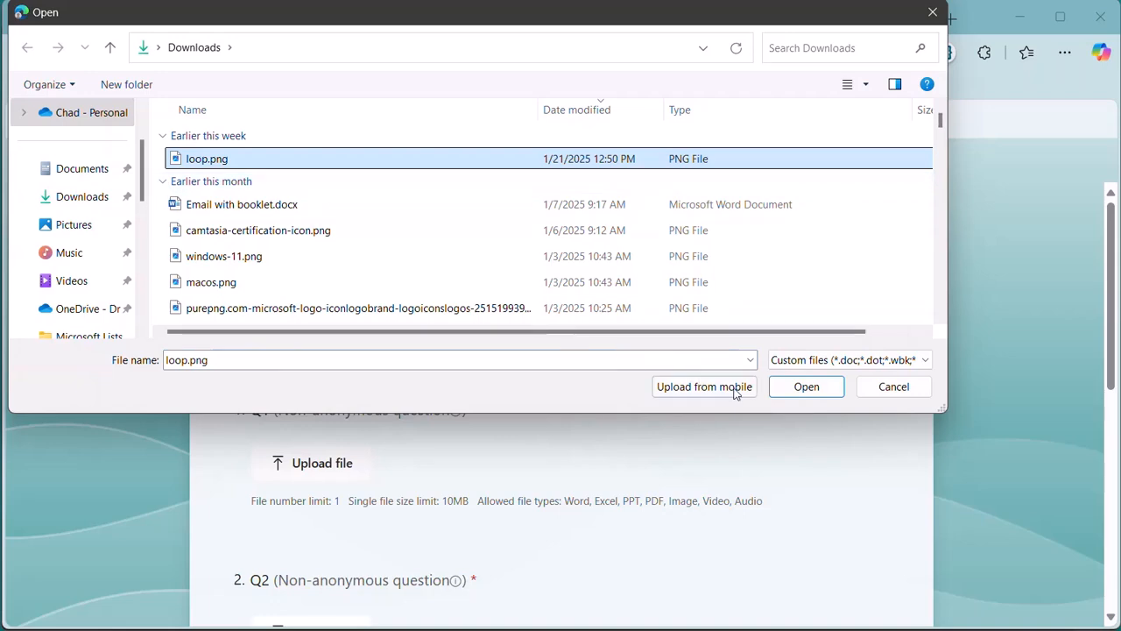
left_click(807, 389)
Upload windows-11.png from the Downloads folder as the answer to Q2.
scroll(324, 473, "down", 2)
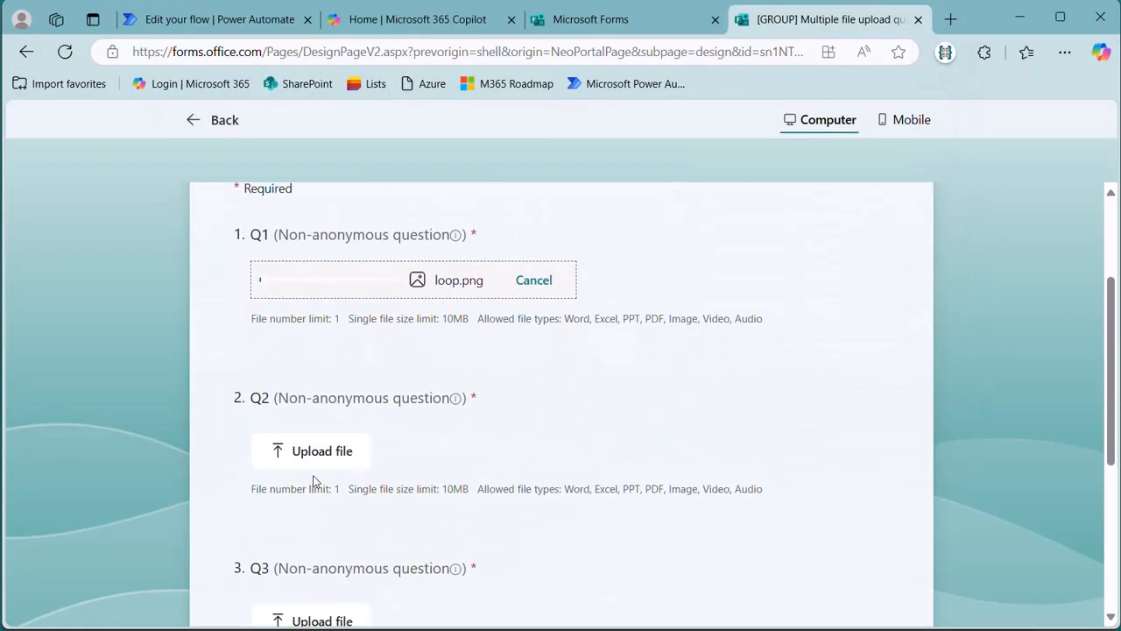
left_click(312, 451)
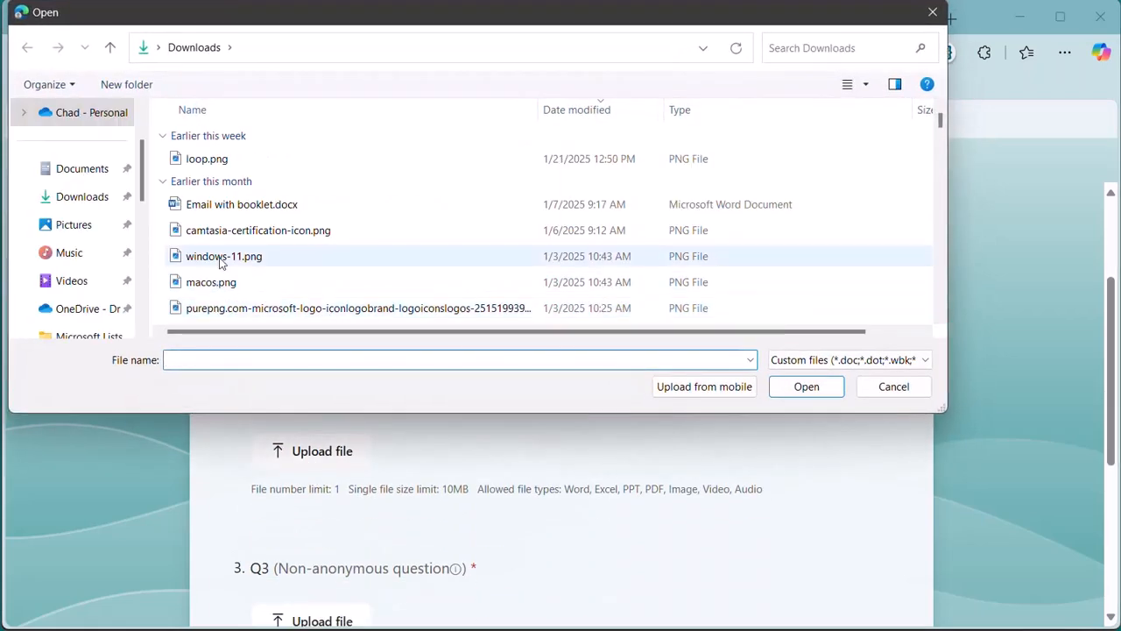
left_click(219, 256)
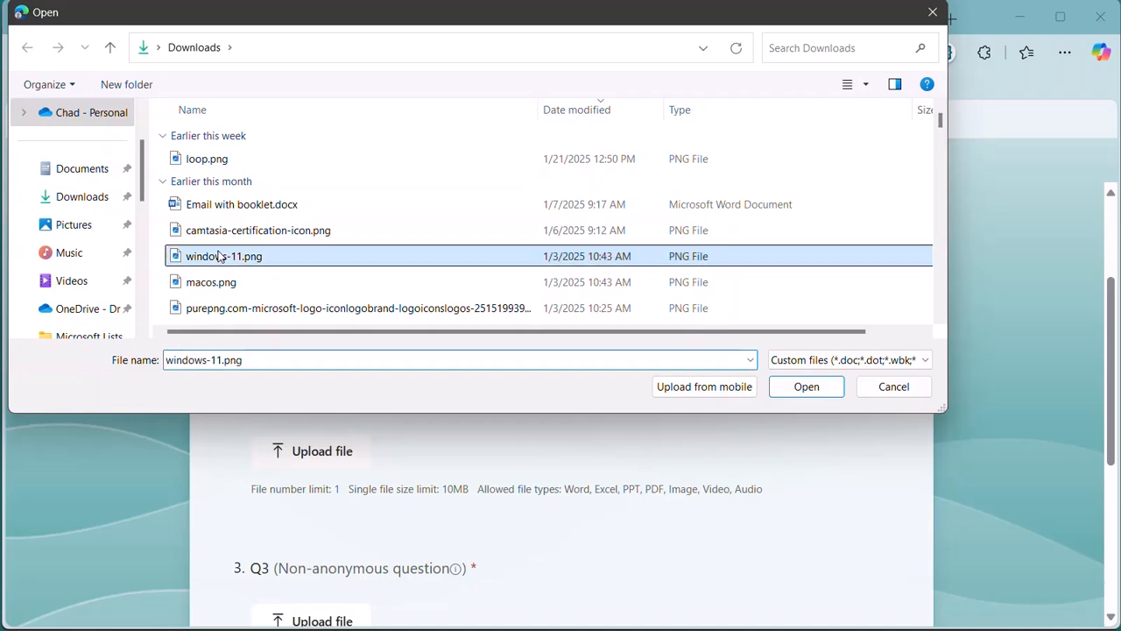
left_click(787, 382)
Upload macos.png from the Downloads folder as the answer to Q3 and submit the form.
scroll(605, 443, "down", 2)
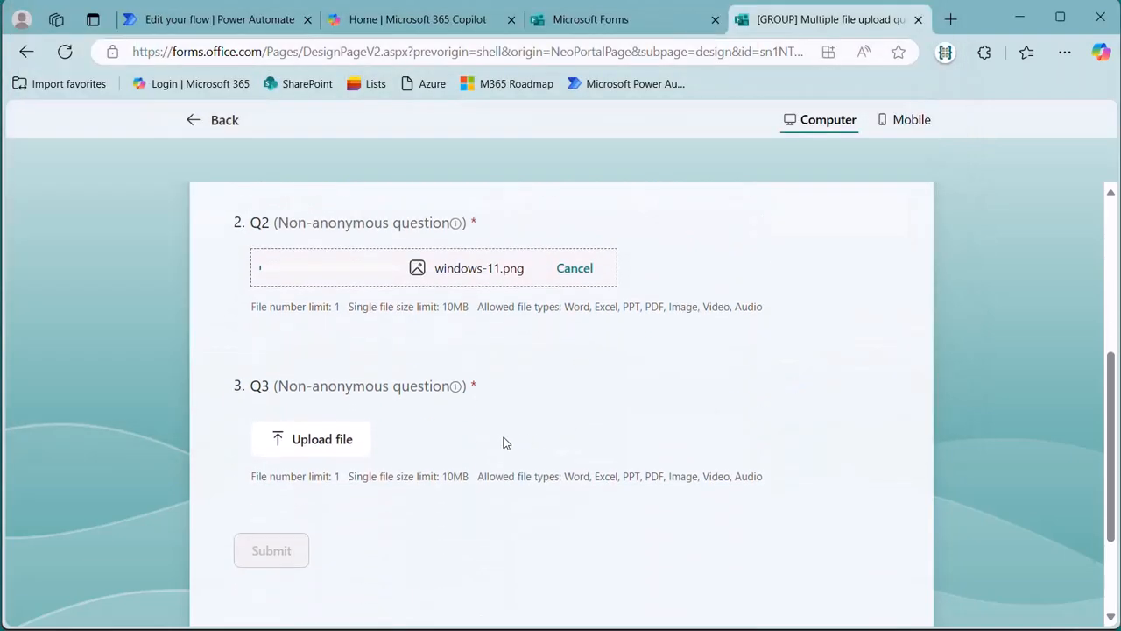
left_click(343, 445)
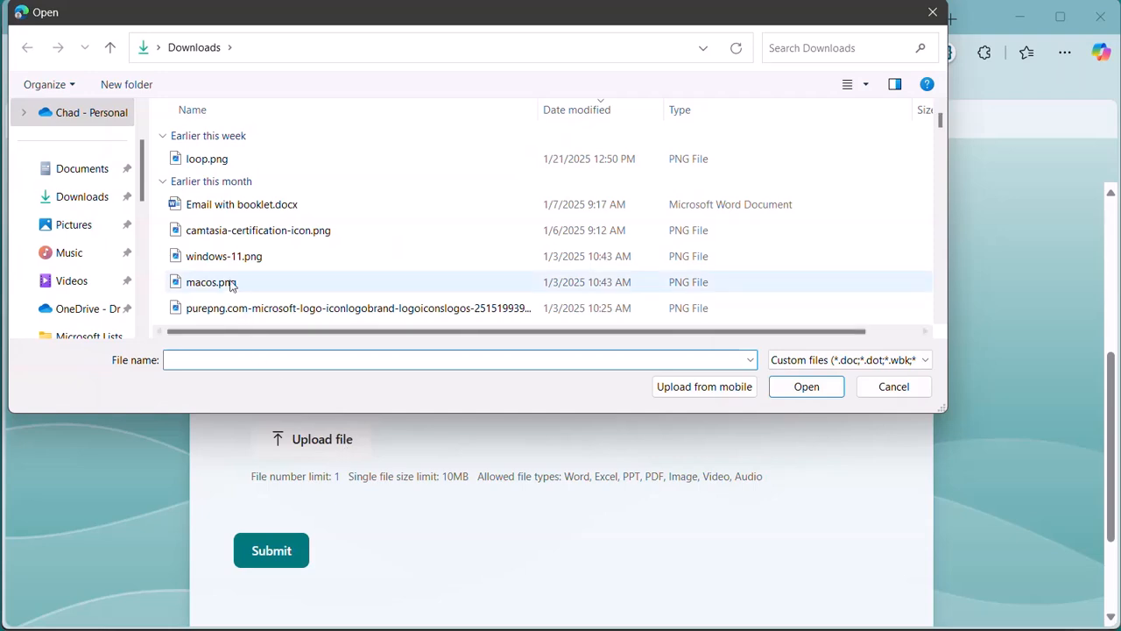
left_click(225, 282)
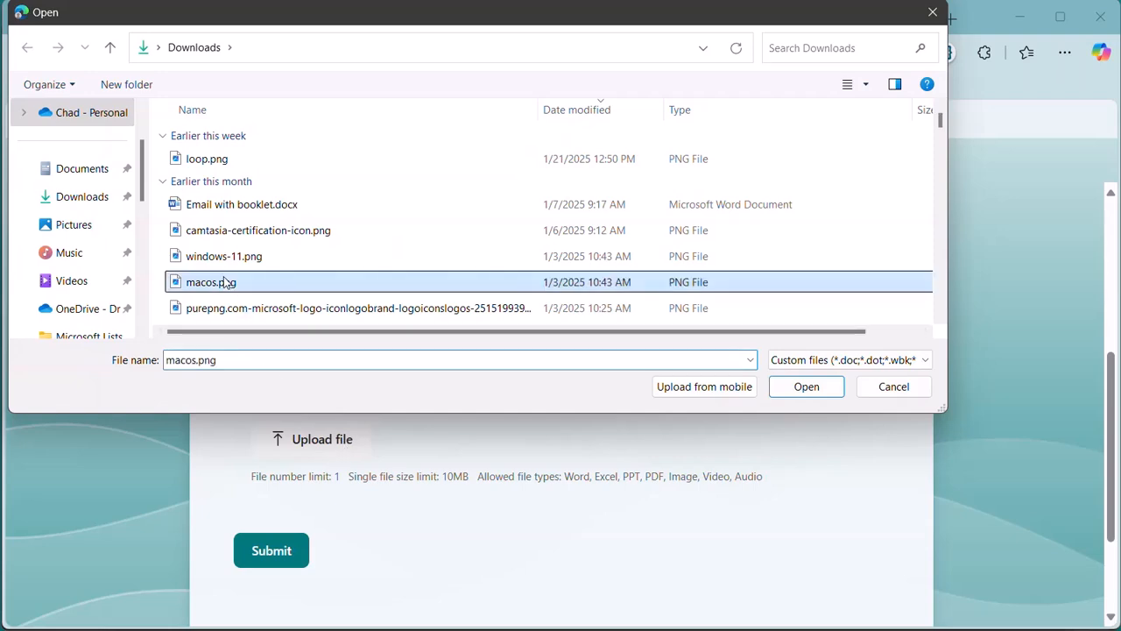
left_click(806, 385)
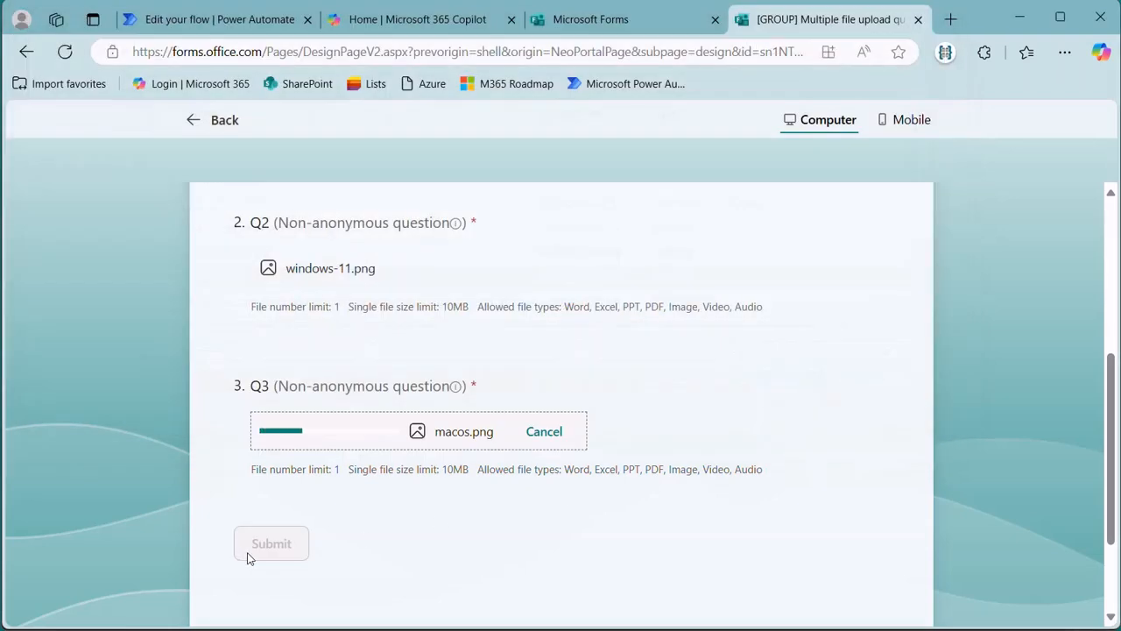
left_click(249, 554)
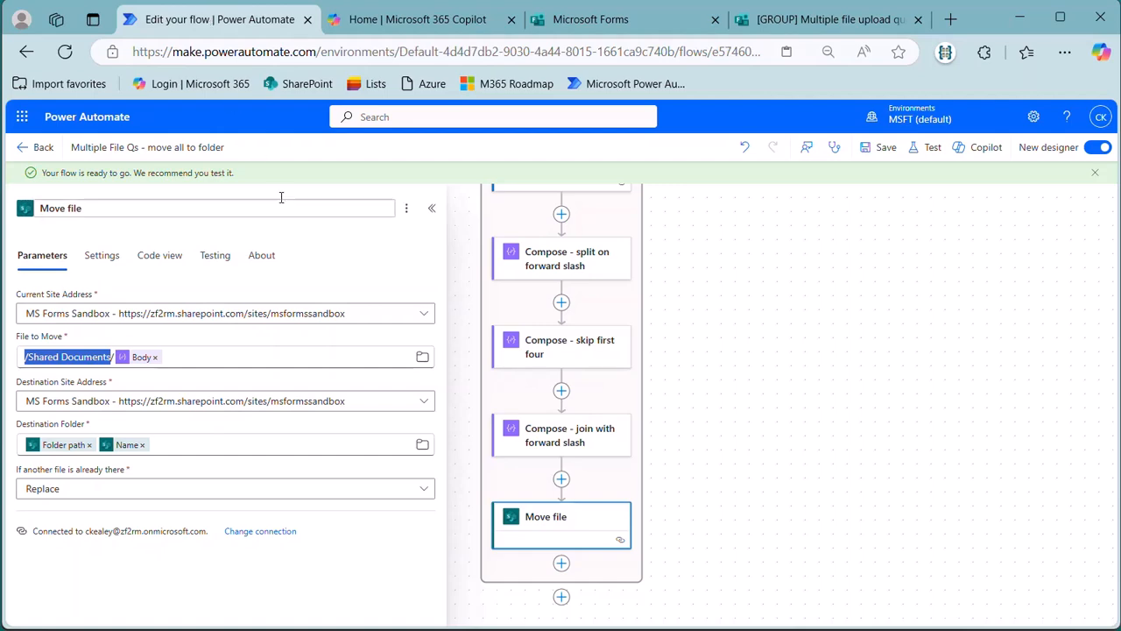
Leave the flow editor, refresh the 28-day run history on the flow's details page and open the newest run.
left_click(26, 147)
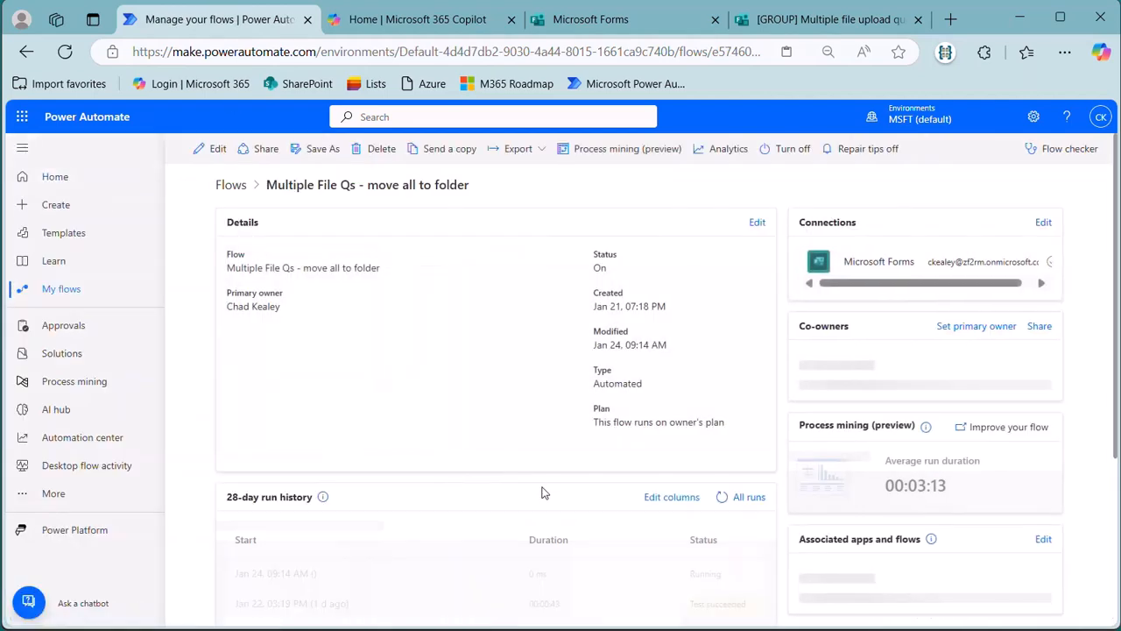
scroll(438, 495, "down", 1)
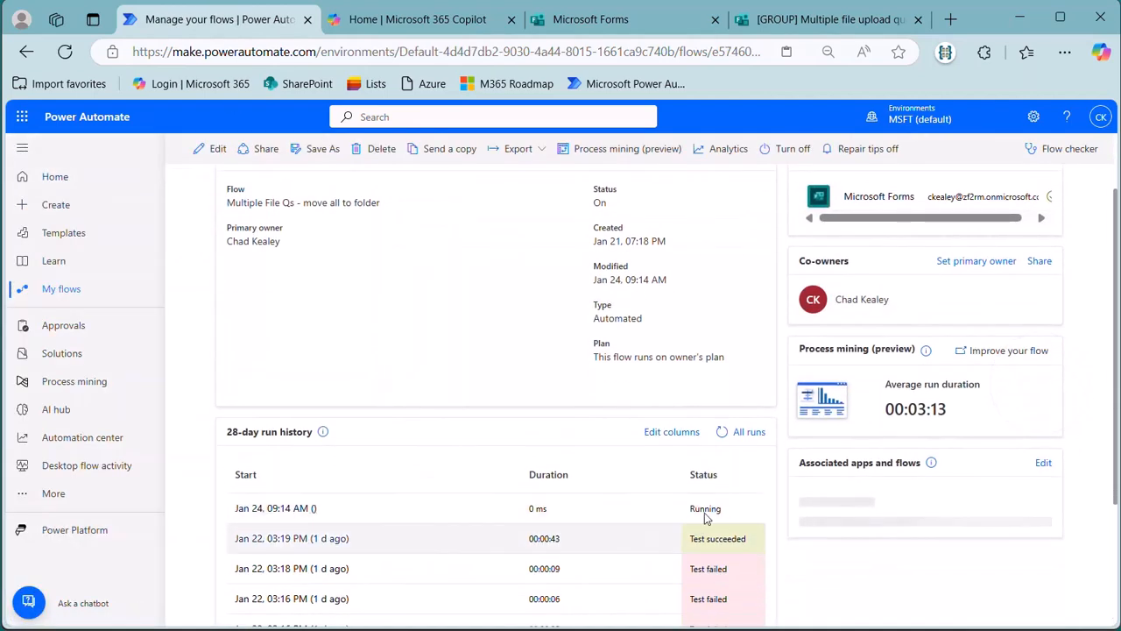
left_click(720, 430)
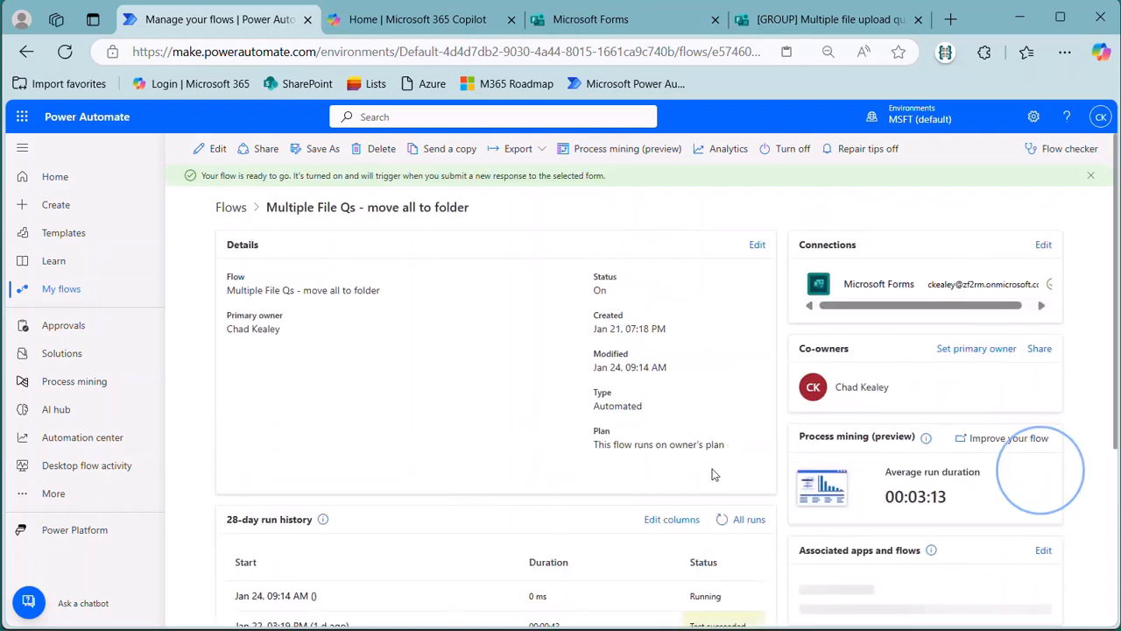
scroll(713, 469, "down", 2)
left_click(719, 346)
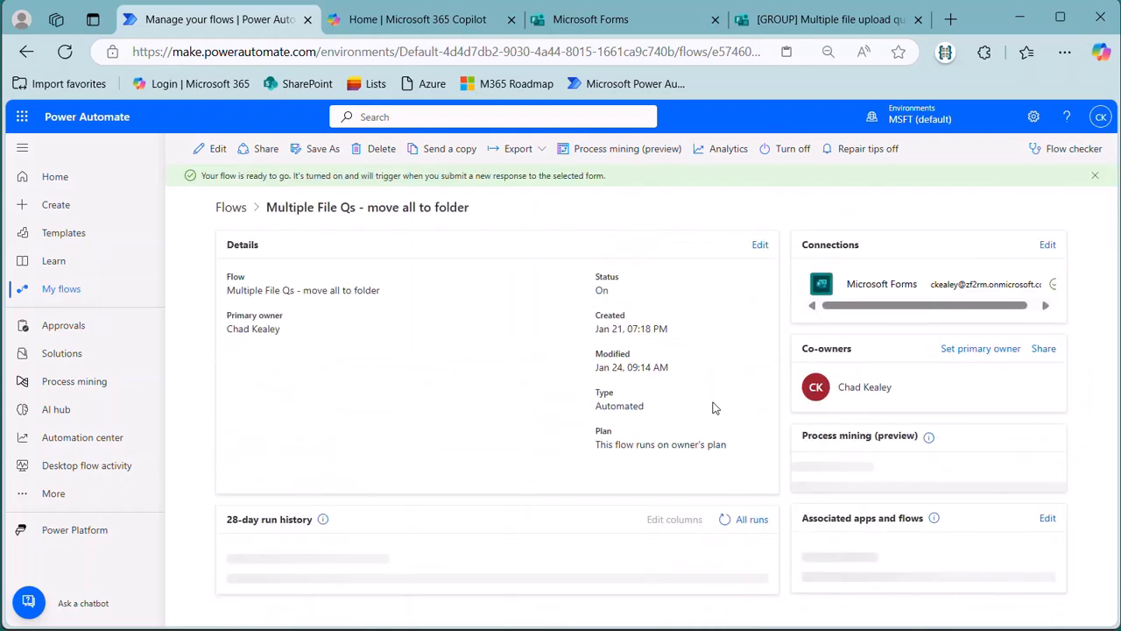
scroll(715, 421, "down", 1)
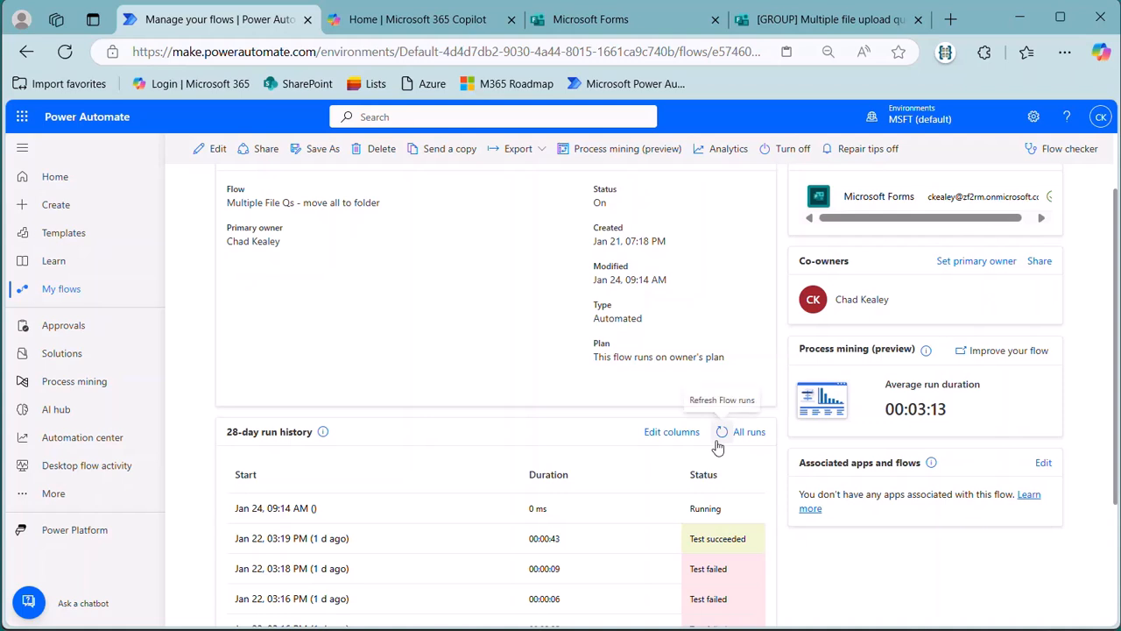
left_click(720, 430)
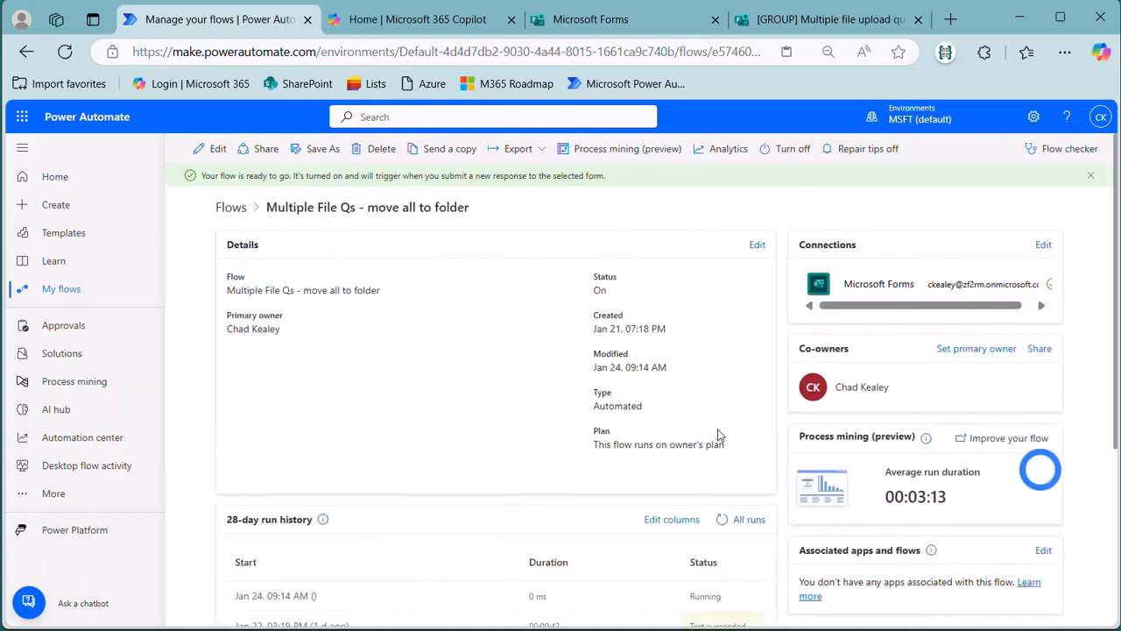
left_click(722, 518)
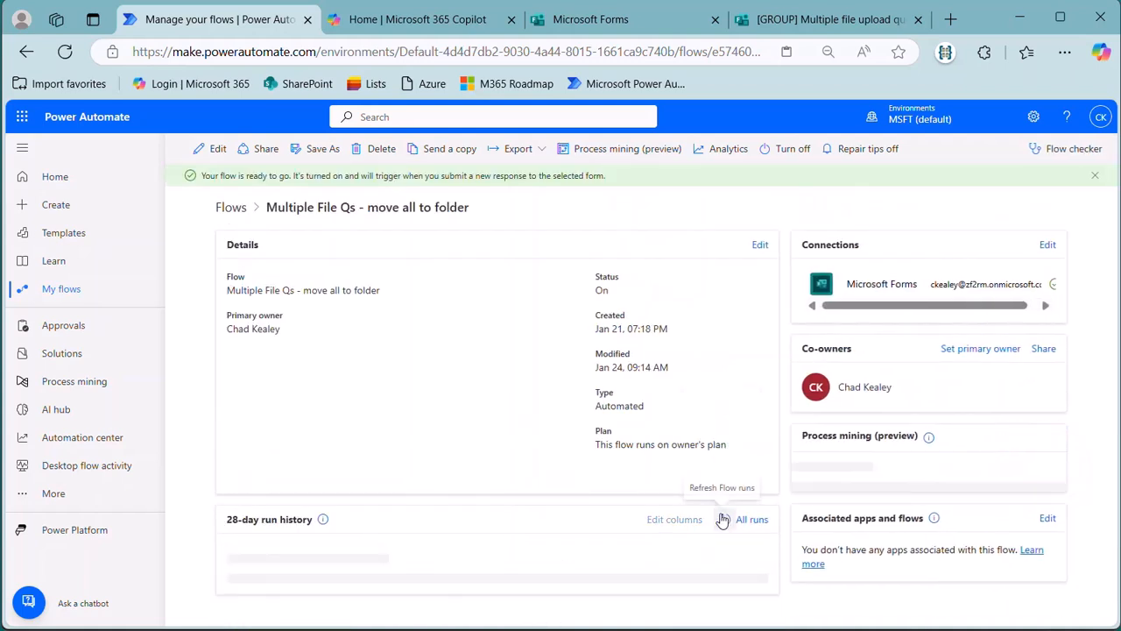
scroll(727, 513, "down", 1)
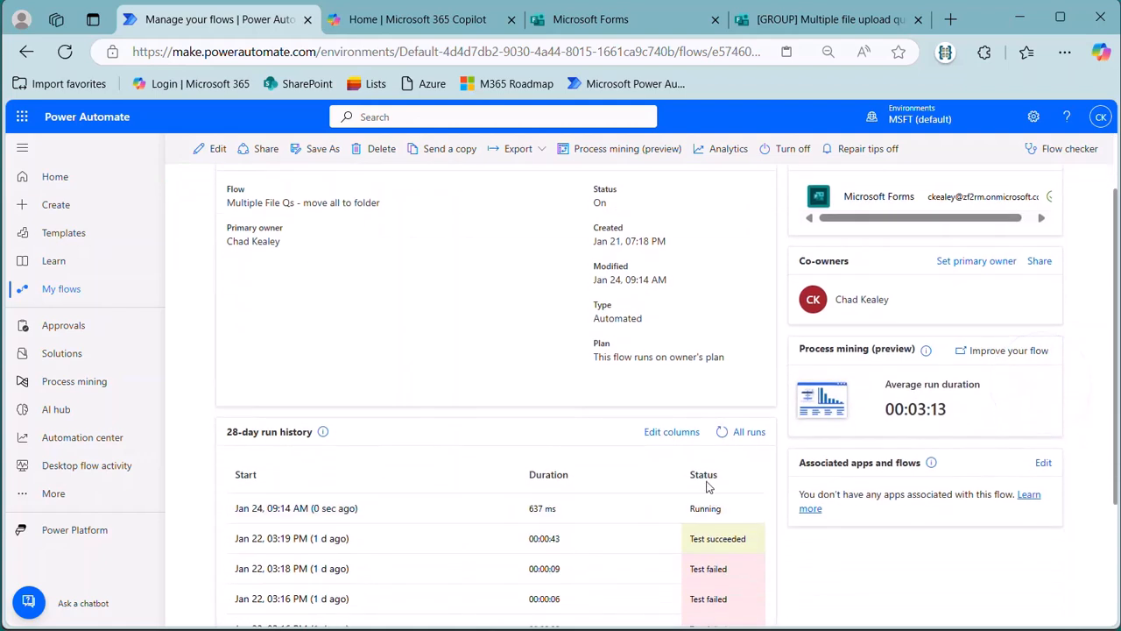
left_click(721, 431)
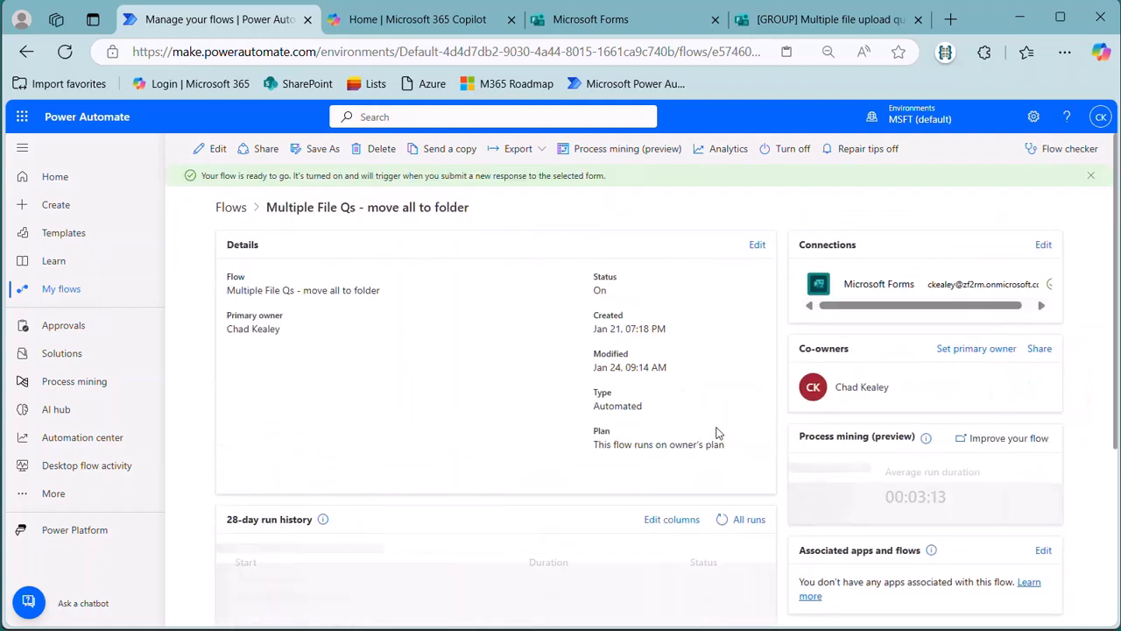
left_click(318, 595)
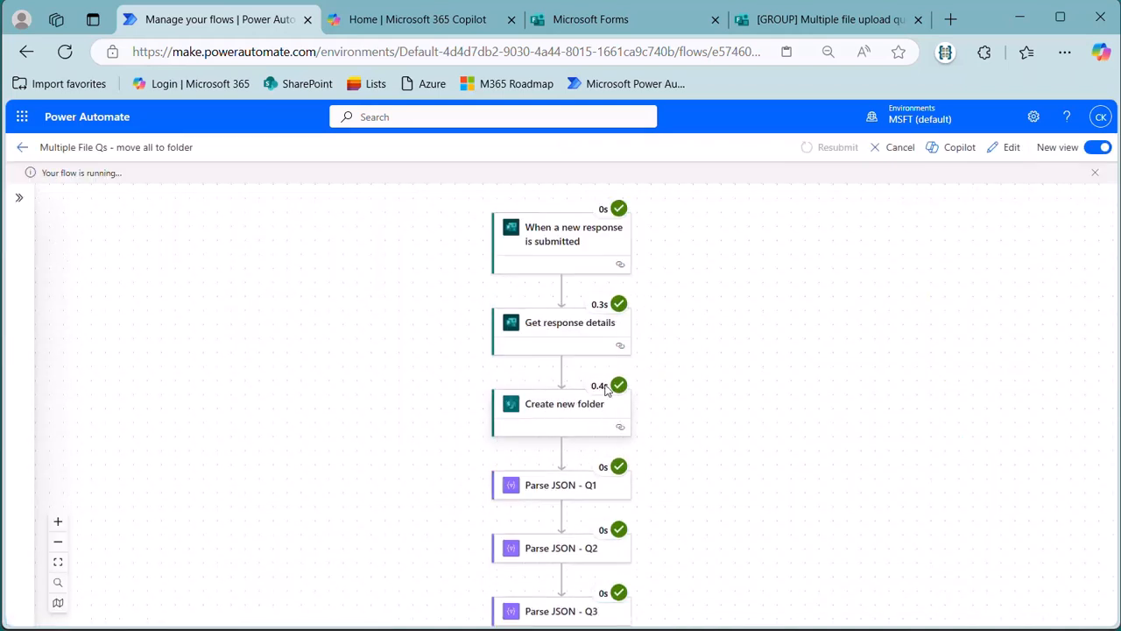
Inspect the Parse JSON - Q1 run data and expand the For each loop to follow its actions.
left_click(576, 493)
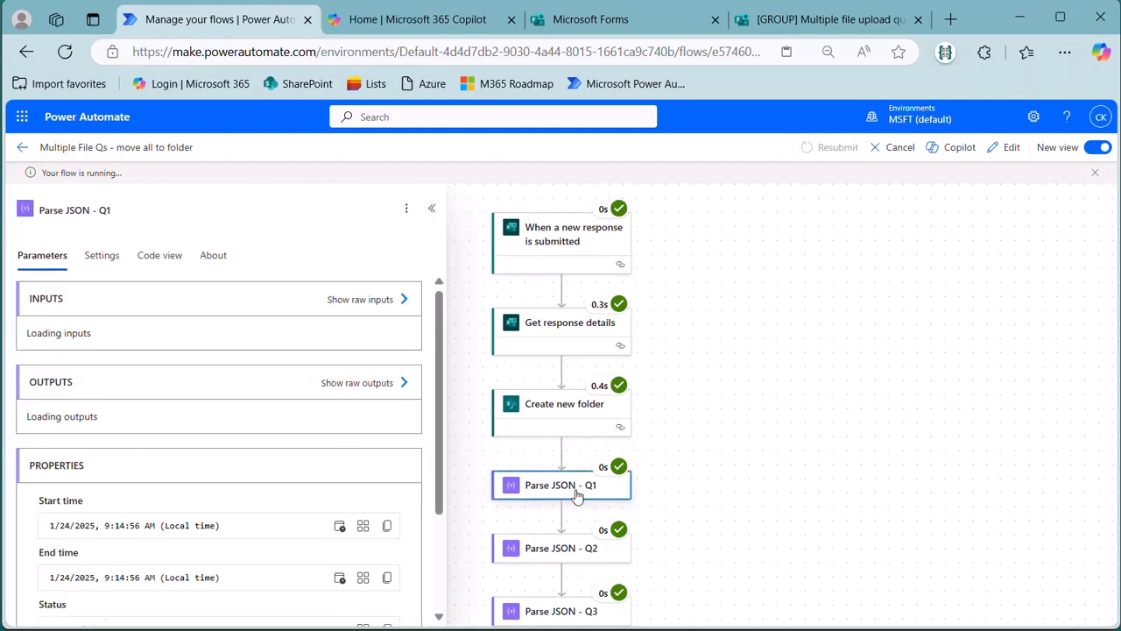
scroll(575, 494, "down", 5)
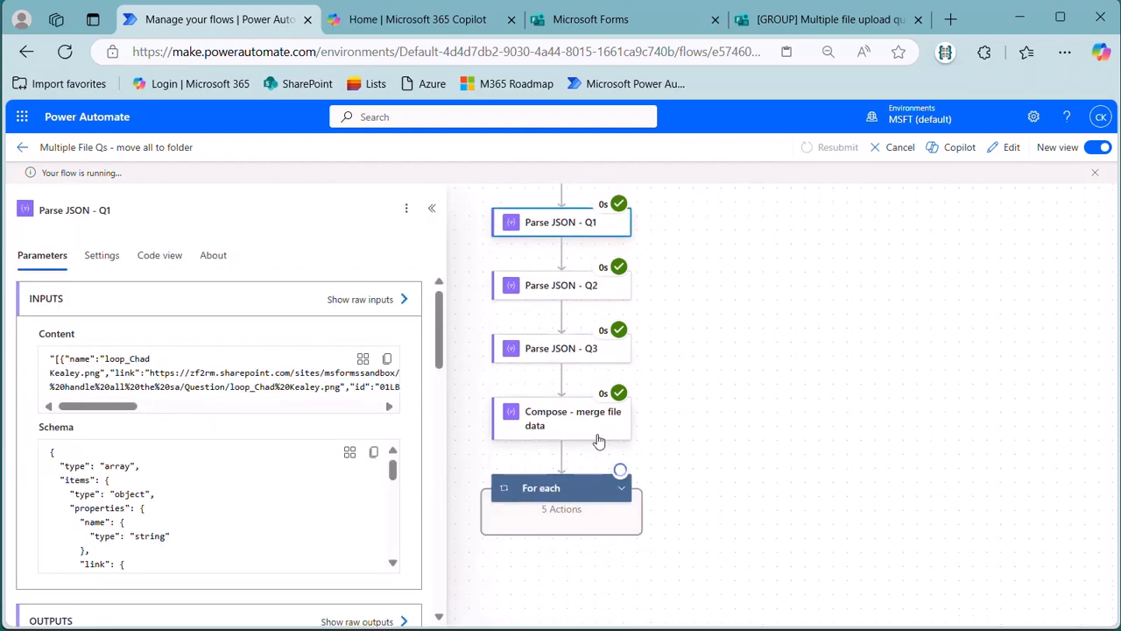
left_click(606, 495)
left_click(620, 488)
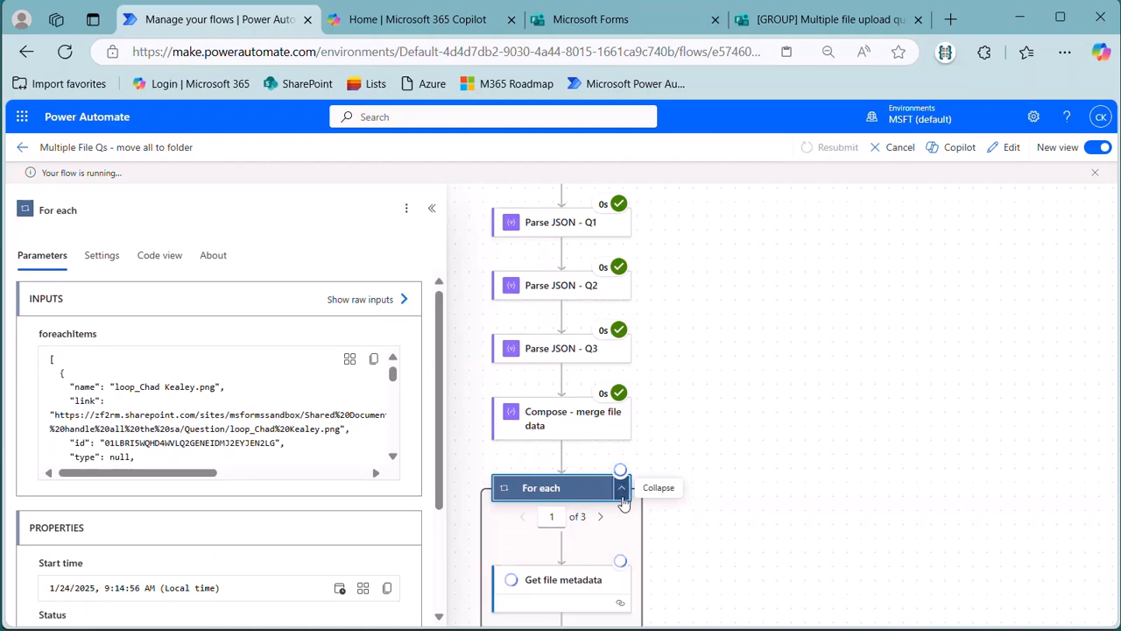
scroll(574, 455, "down", 3)
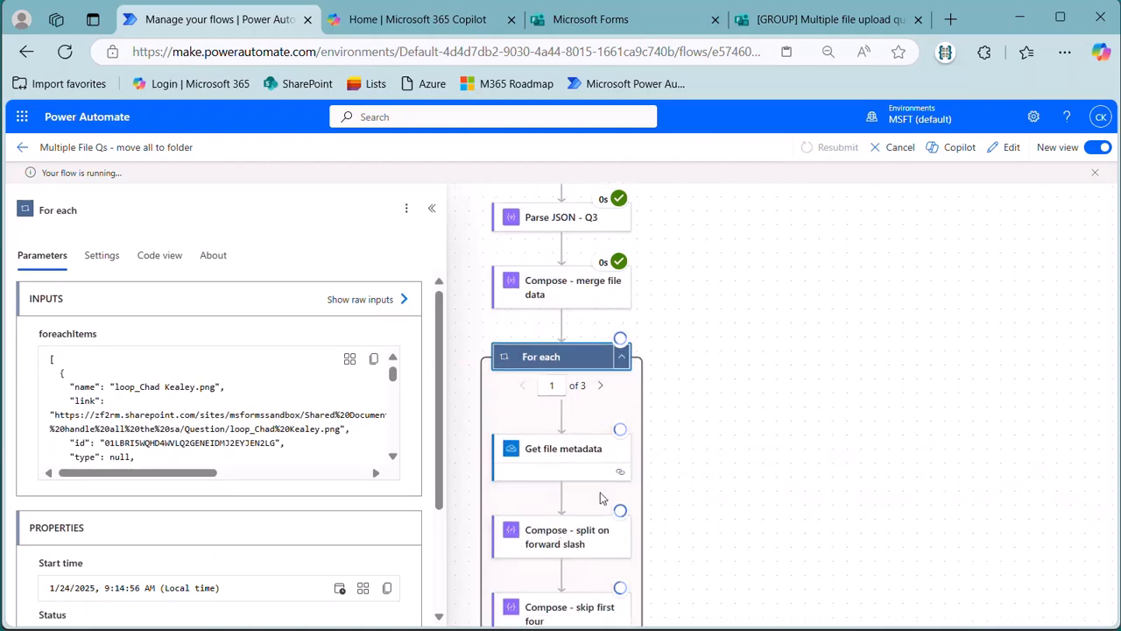
scroll(599, 493, "down", 1)
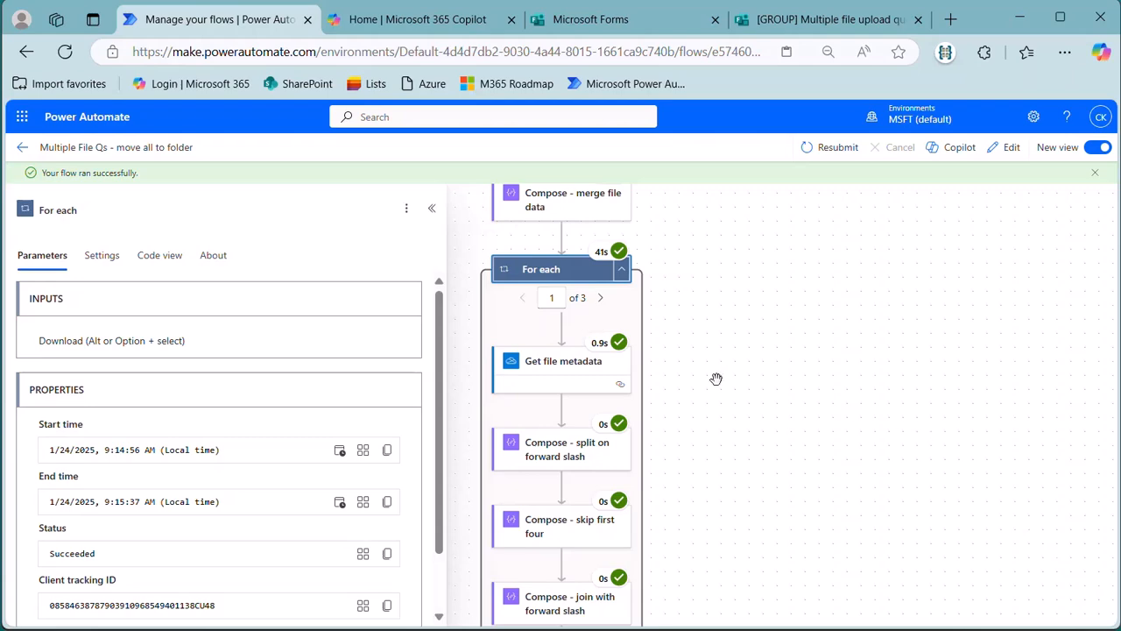
Show the raw outputs of Get file metadata for the first For each iteration, down to the body section.
left_click(572, 363)
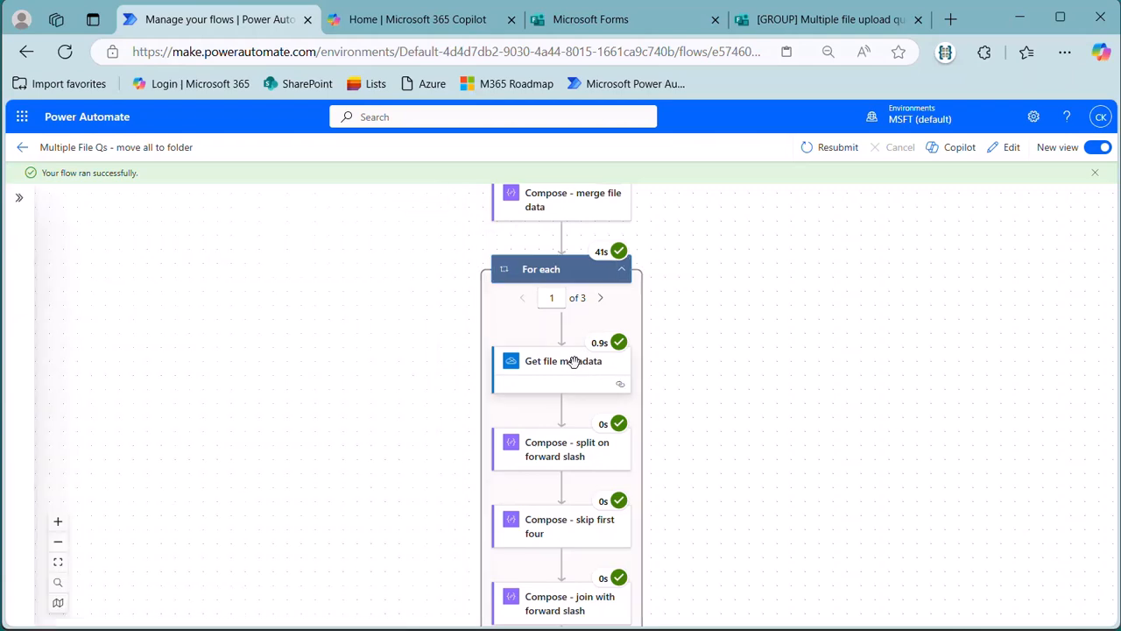
left_click(563, 367)
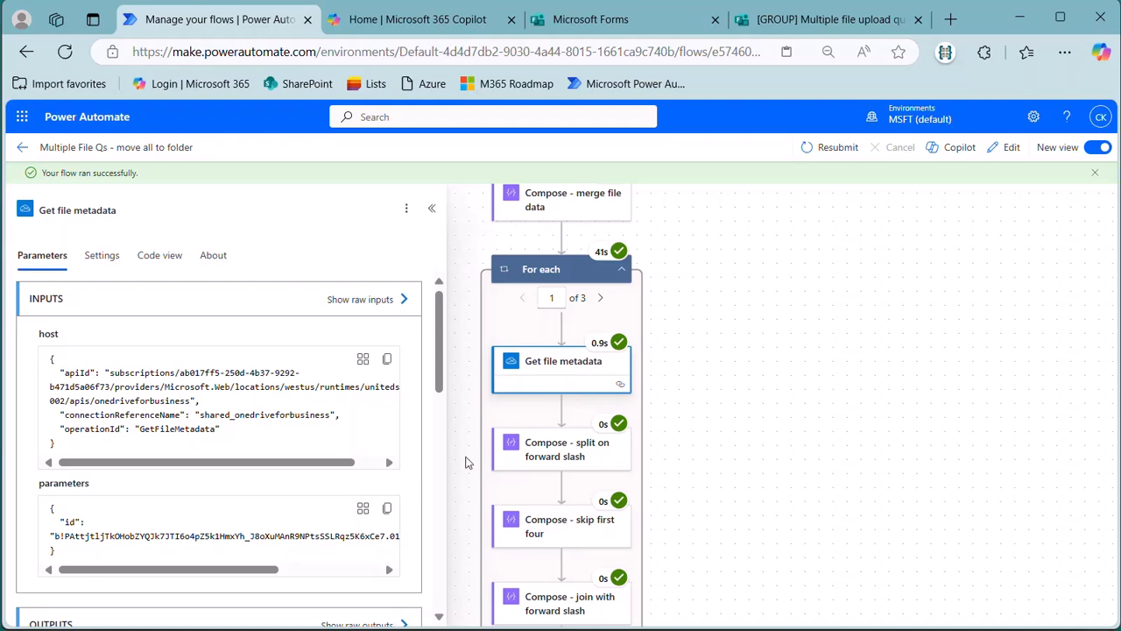
scroll(370, 465, "down", 3)
left_click(372, 450)
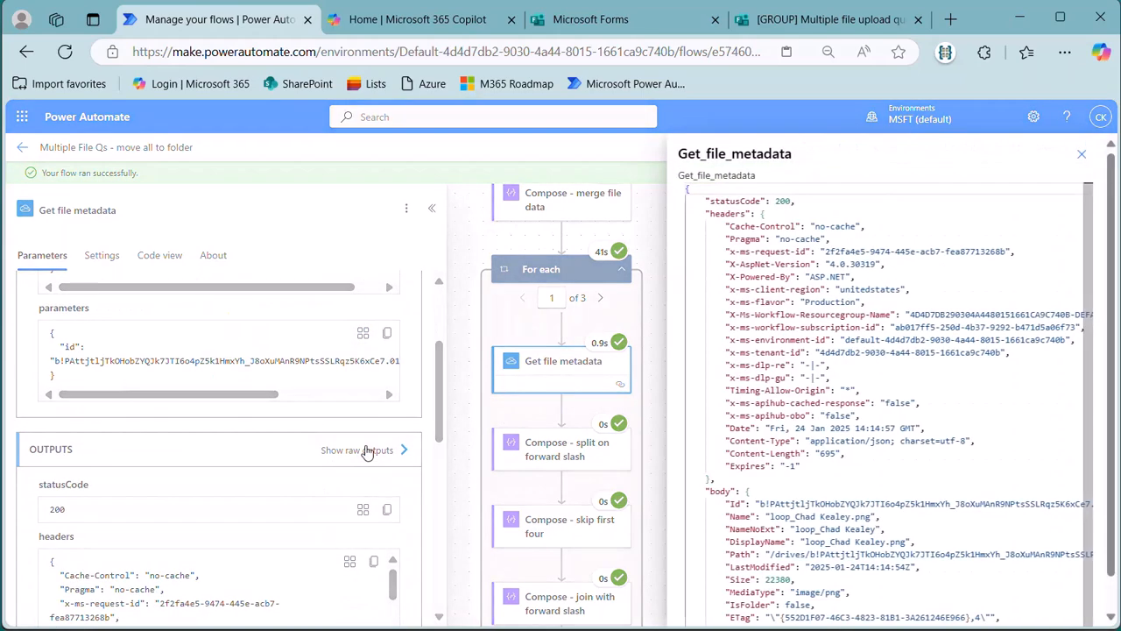
scroll(788, 430, "down", 1)
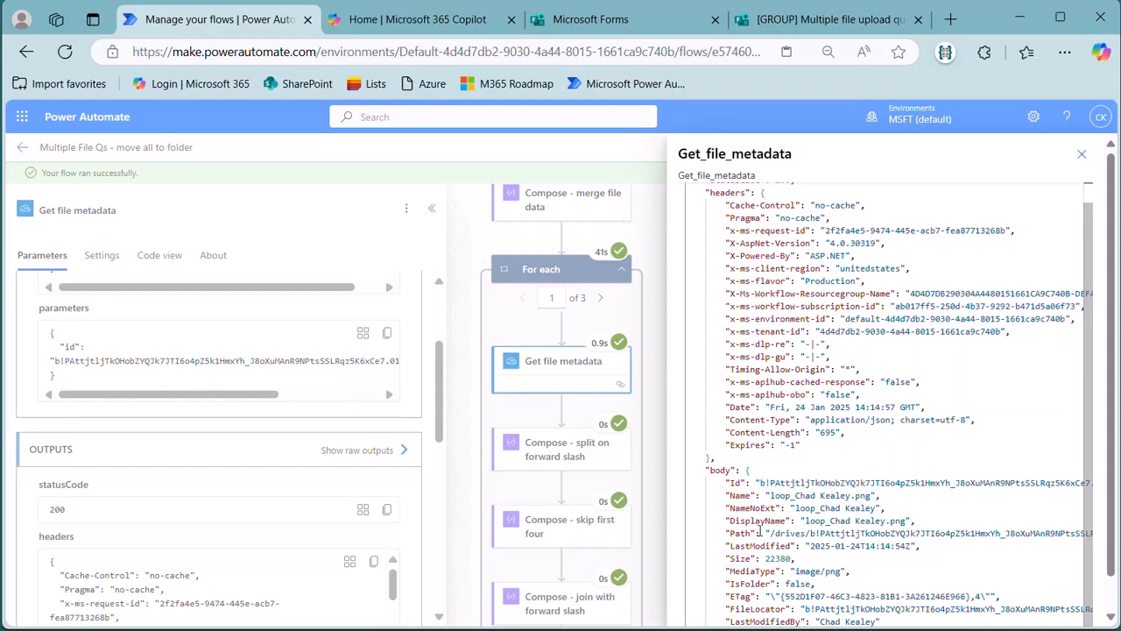
Examine the full Path value in the Get file metadata output, from /drives through to the file name.
left_click_drag(766, 533, 1093, 531)
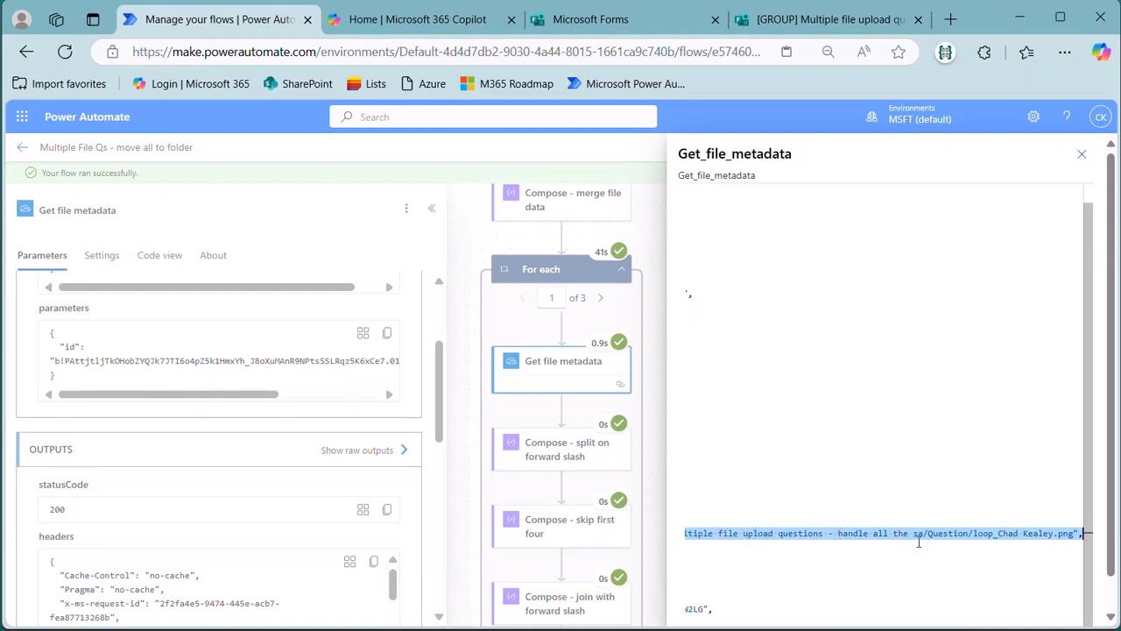
left_click_drag(865, 533, 839, 532)
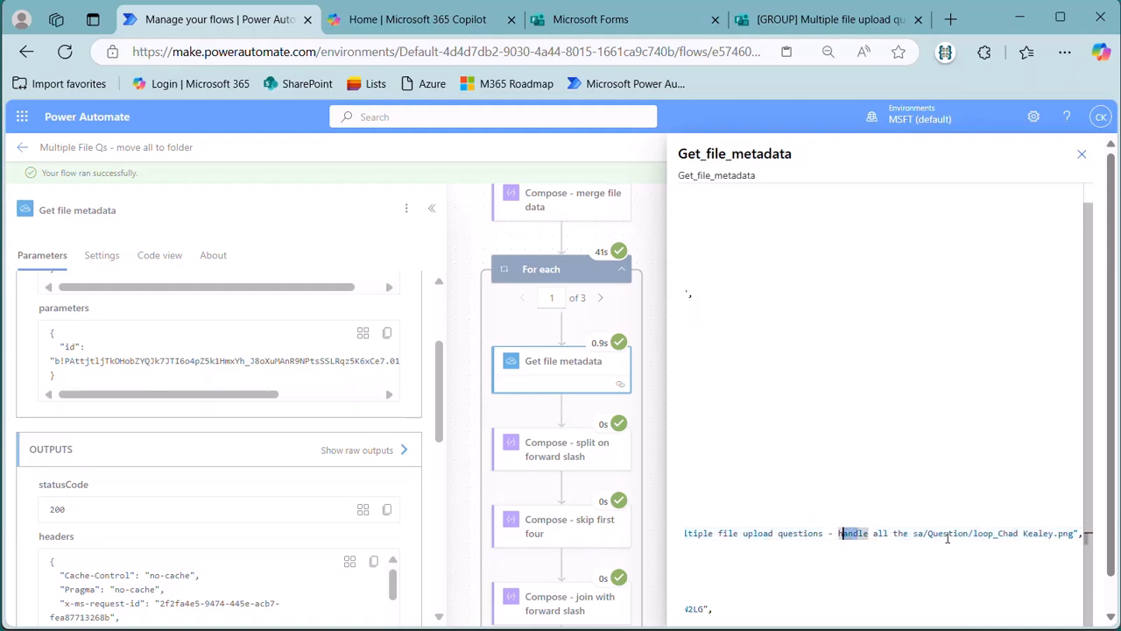
double_click(947, 533)
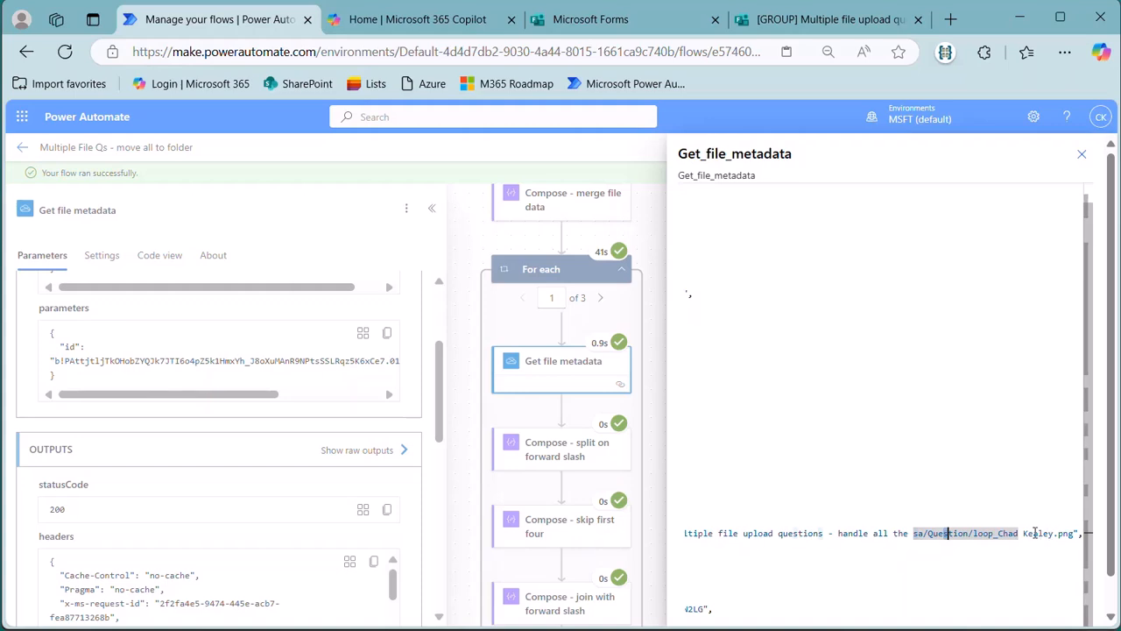
double_click(760, 532)
key("Left")
key("Left")
key("Left")
key("Left")
key("Left")
key("Left")
key("Left")
key("Left")
key("Left")
key("Left")
key("Left")
key("Left")
key("Left")
key("Left")
key("Left")
key("Left")
key("Left")
key("Left")
key("Left")
key("Left")
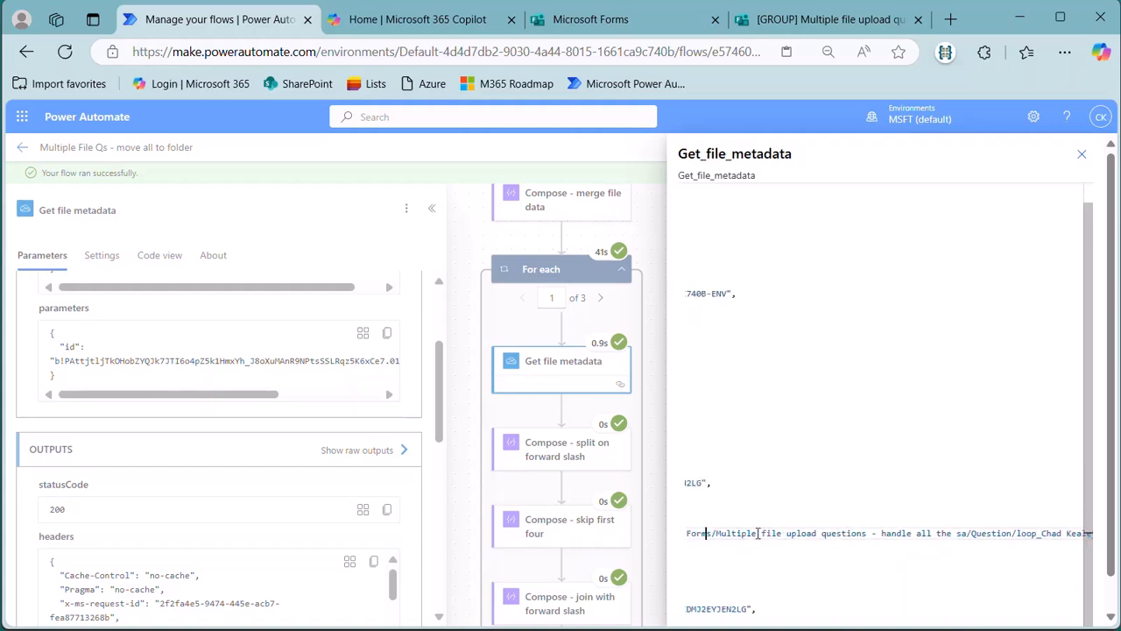
key("Left")
key("Left")
key("Left")
key("Left")
key("Left")
key("Left")
key("Left")
key("Left")
key("Left")
key("Left")
key("Left")
key("Left")
key("Left")
key("Left")
key("Left")
key("Left")
key("Left")
key("Left")
key("Left")
key("Left")
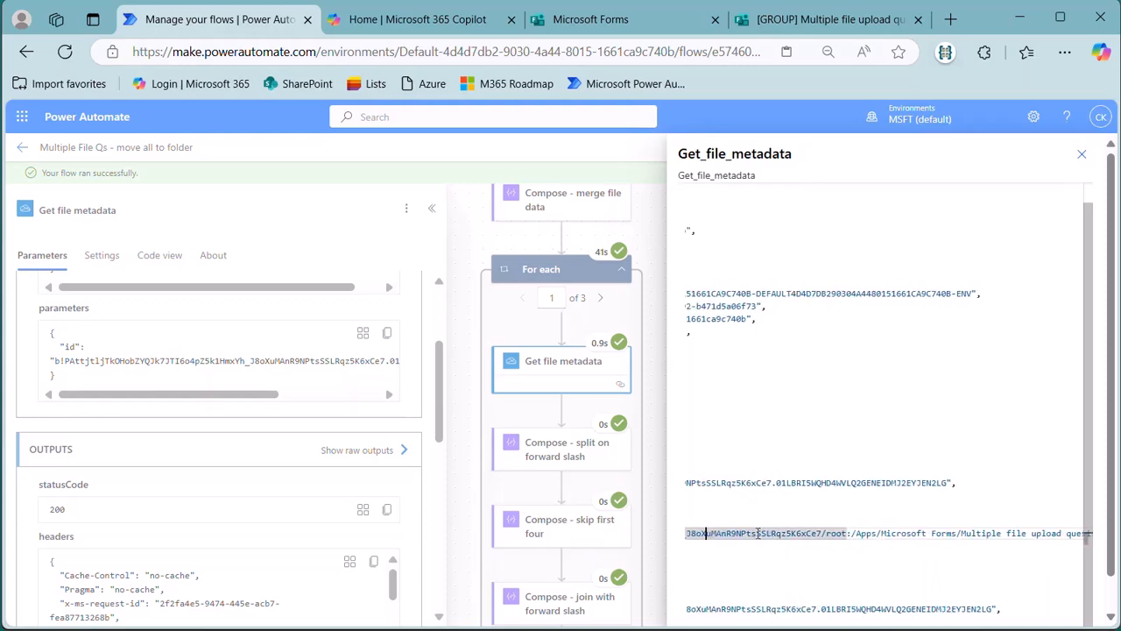
key("Left")
key("Left")
key("Left")
key("Left")
key("Left")
key("Left")
key("Left")
key("Left")
key("Left")
key("Left")
key("Left")
key("Left")
key("Left")
key("Left")
key("Left")
key("Left")
key("Left")
key("Left")
key("Left")
key("Left")
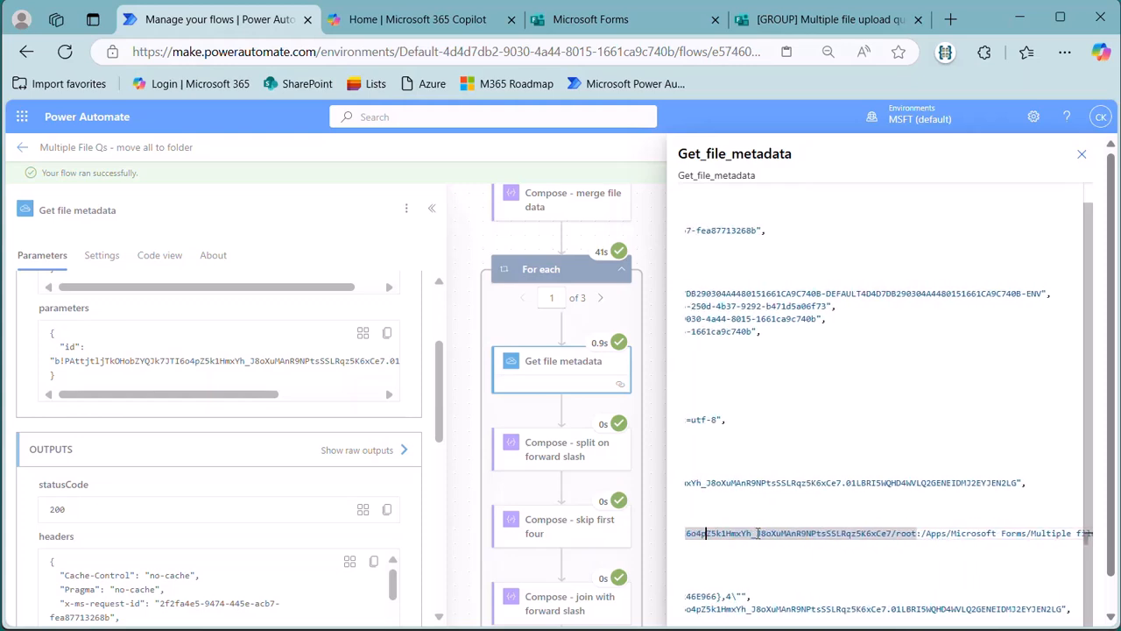
key("Left")
key("Left")
key("Left")
key("Left")
key("Left")
key("Left")
key("Left")
key("Left")
key("Left")
key("Left")
key("Left")
key("Left")
key("Left")
key("Left")
key("Left")
key("Left")
key("Left")
key("Left")
key("Left")
key("Left")
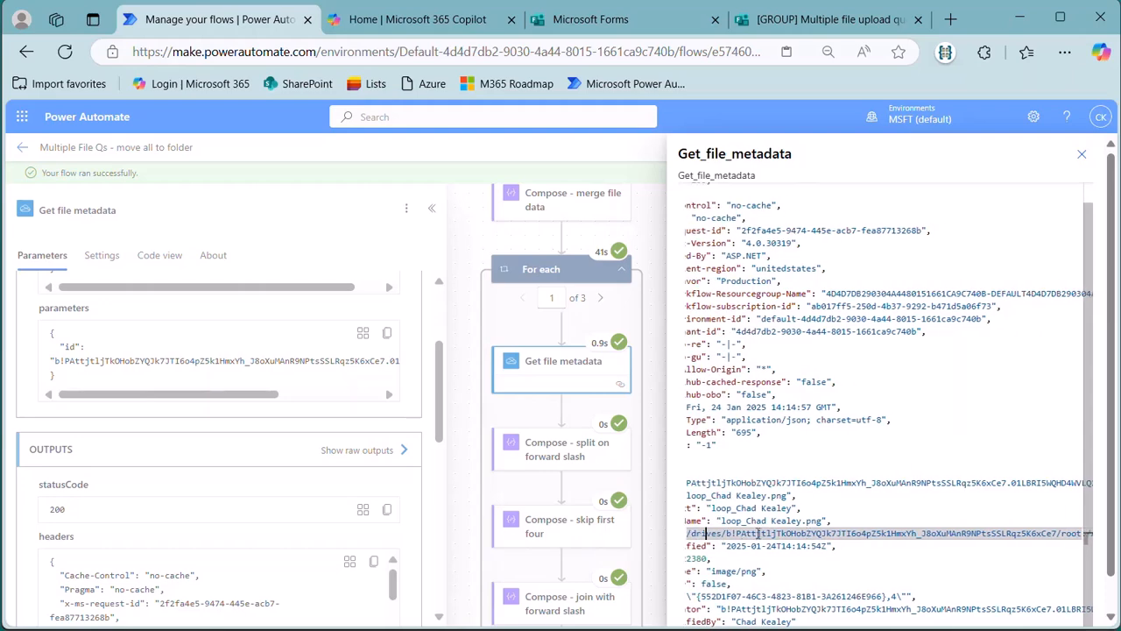
Find where /Apps begins in the Path value and highlight the part before it, from /drives through root:.
key("Right")
key("Right")
key("Right")
key("Right")
key("Right")
key("Right")
key("Right")
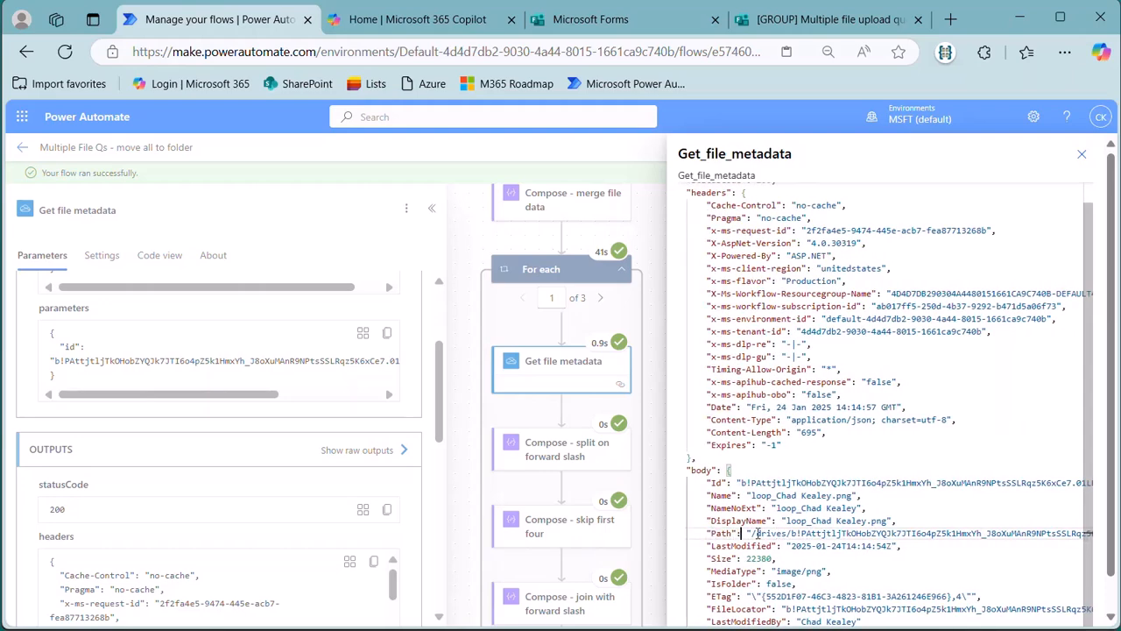
key("shift+End")
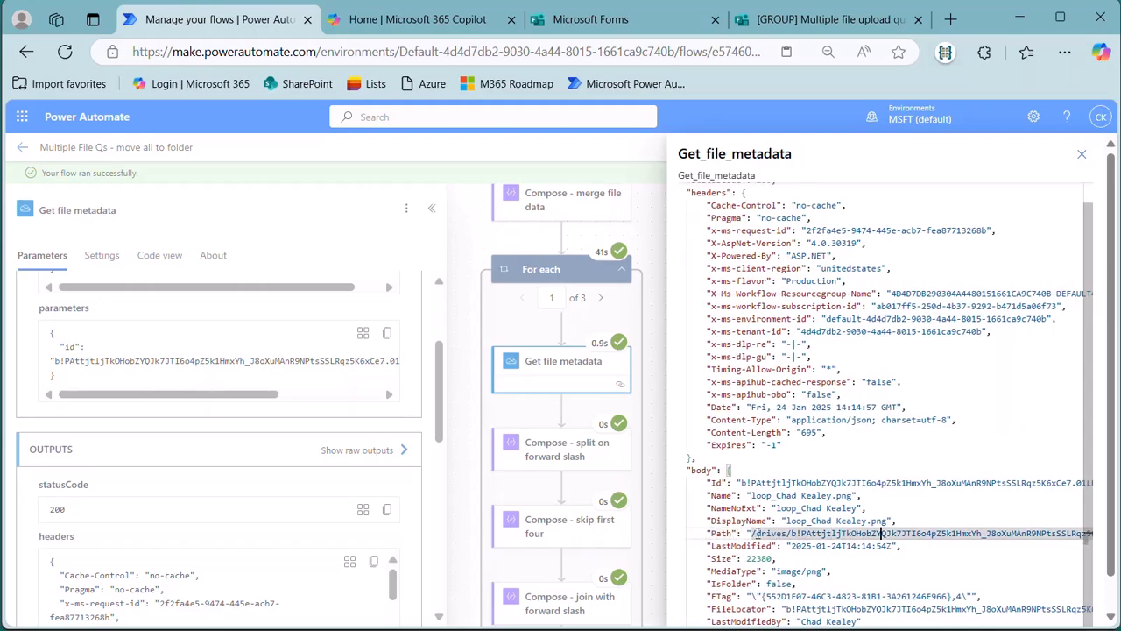
key("Right")
key("Right")
key("Right")
key("Right")
key("Right")
key("Right")
key("Right")
key("Right")
key("Right")
key("Right")
key("Right")
key("Right")
key("Right")
key("Right")
key("Right")
key("Right")
key("Right")
key("Right")
key("Right")
key("Right")
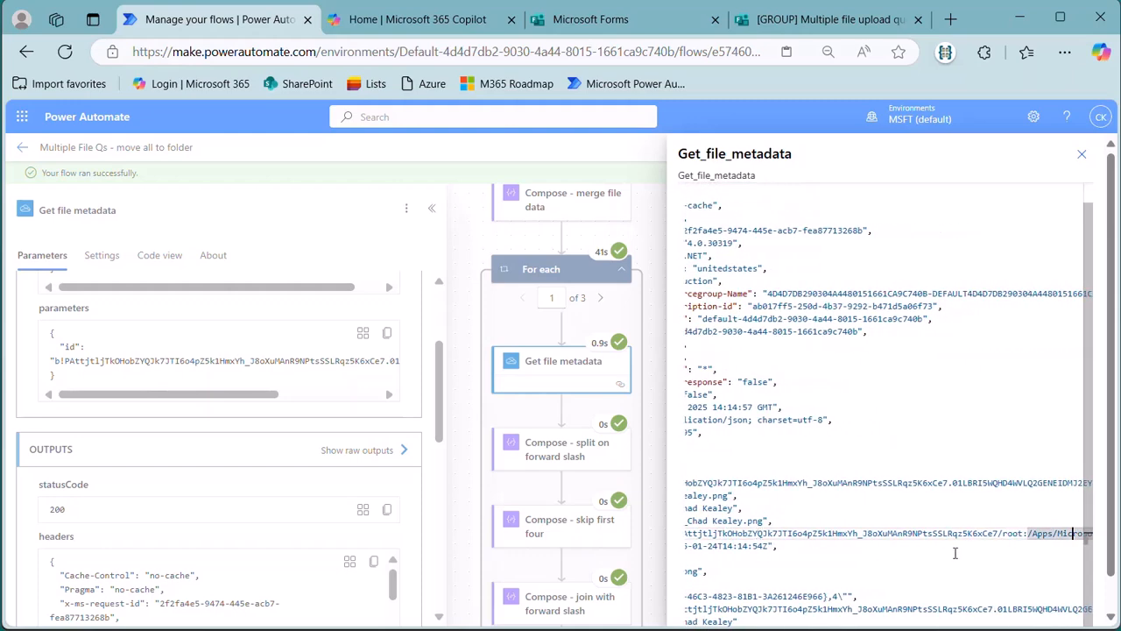
left_click_drag(1023, 533, 771, 534)
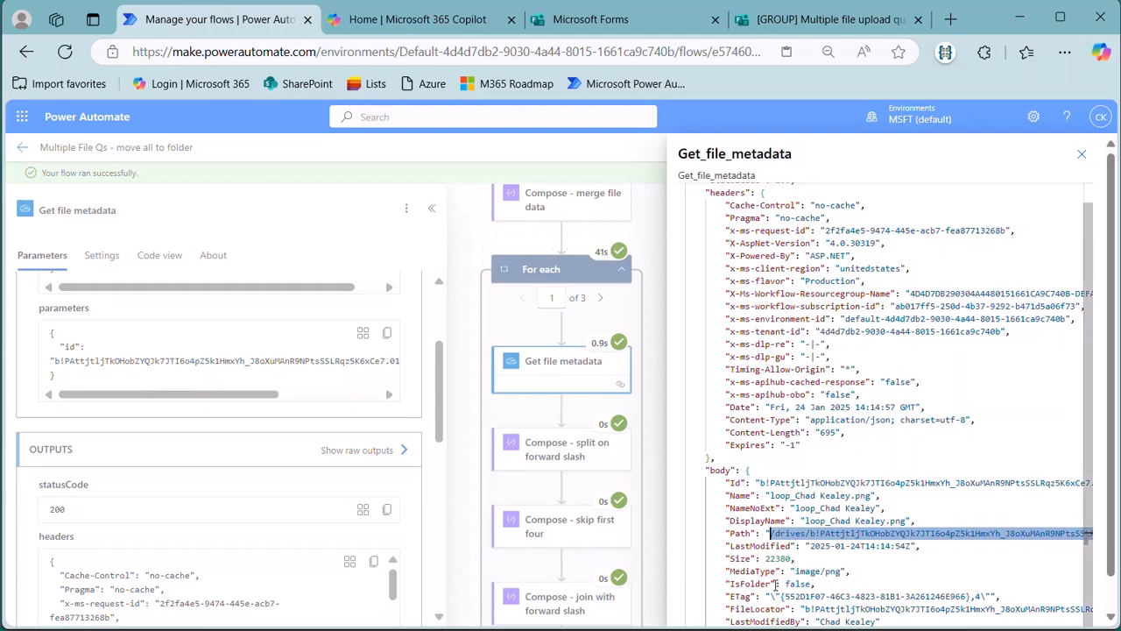
Close the Get file metadata output and show the raw outputs of Compose - split on forward slash.
left_click(547, 444)
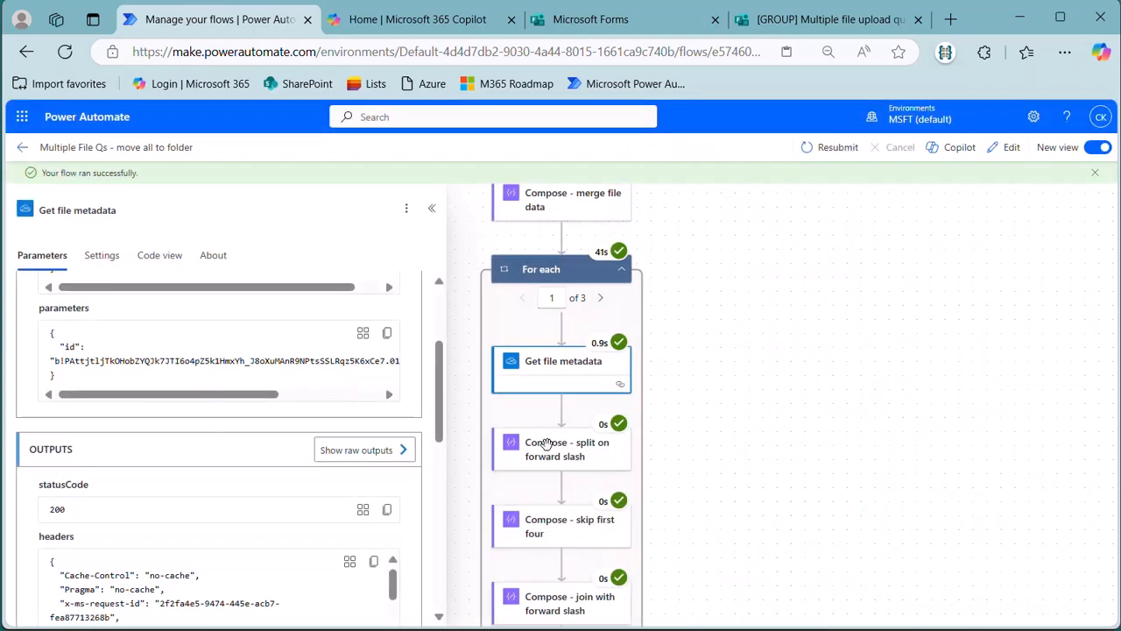
left_click(548, 445)
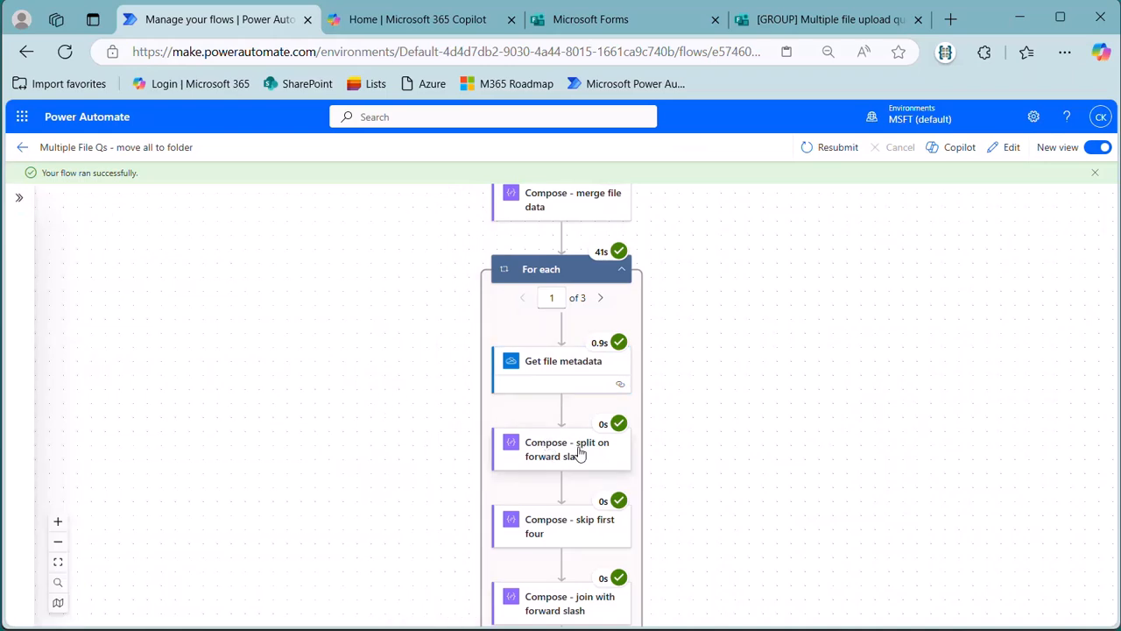
left_click(18, 197)
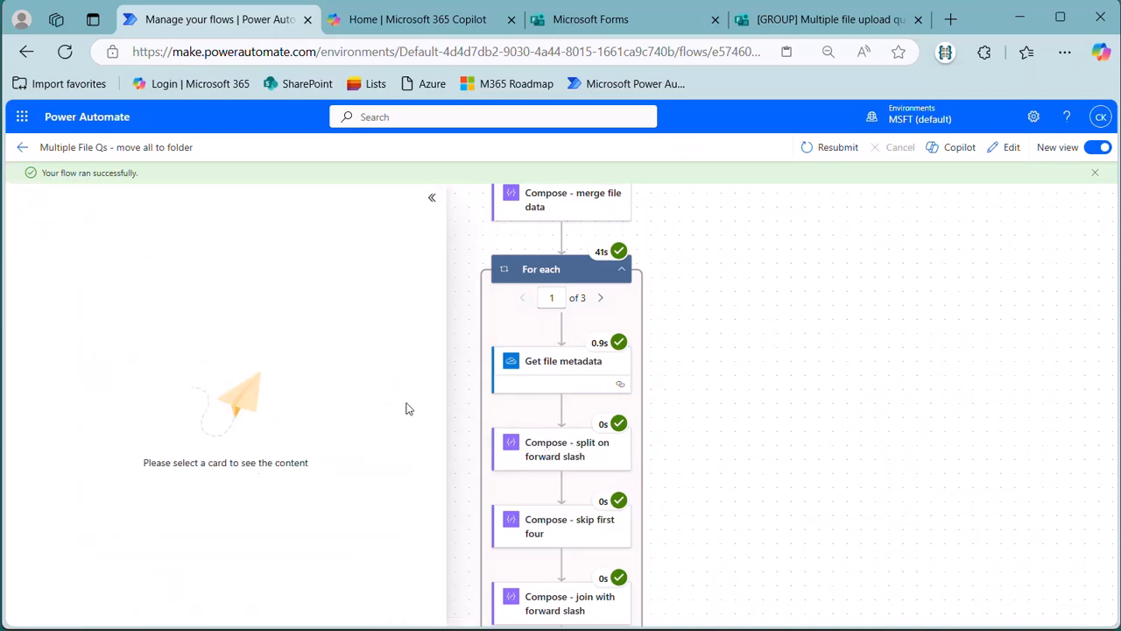
left_click(580, 454)
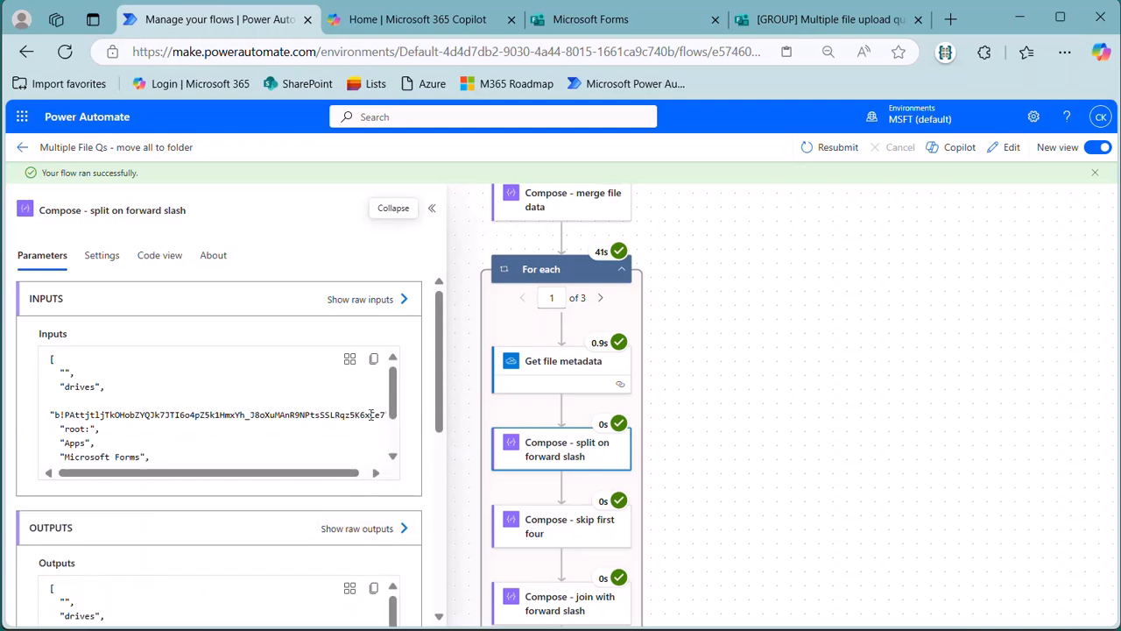
left_click(368, 529)
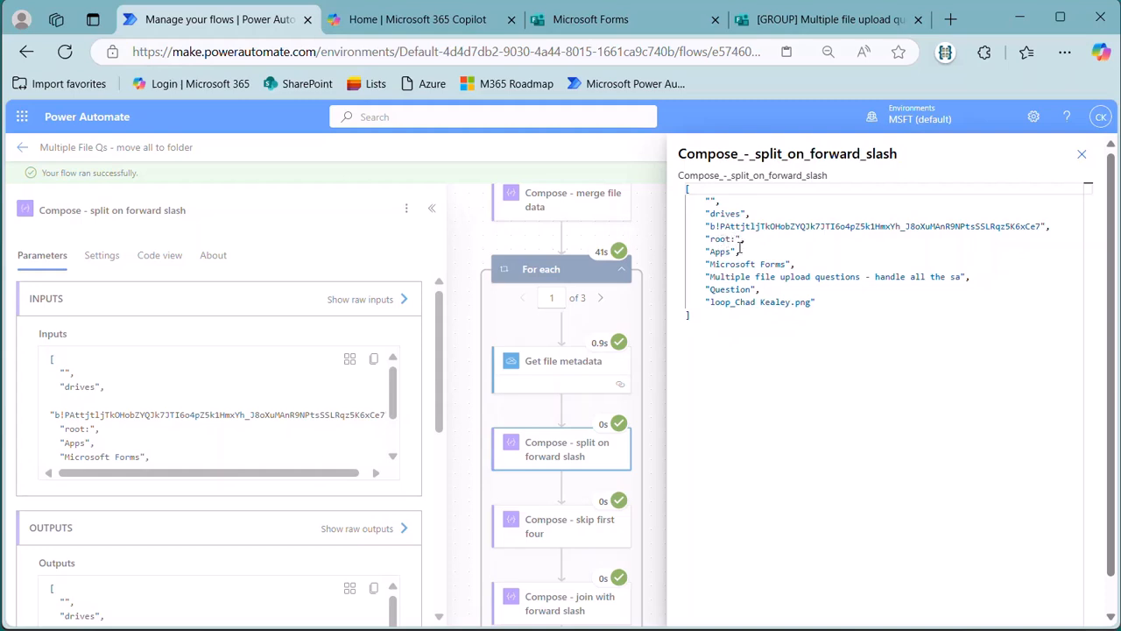
Highlight the path segments from "Apps" through the file name in the split output and close the raw outputs.
left_click_drag(707, 251, 831, 301)
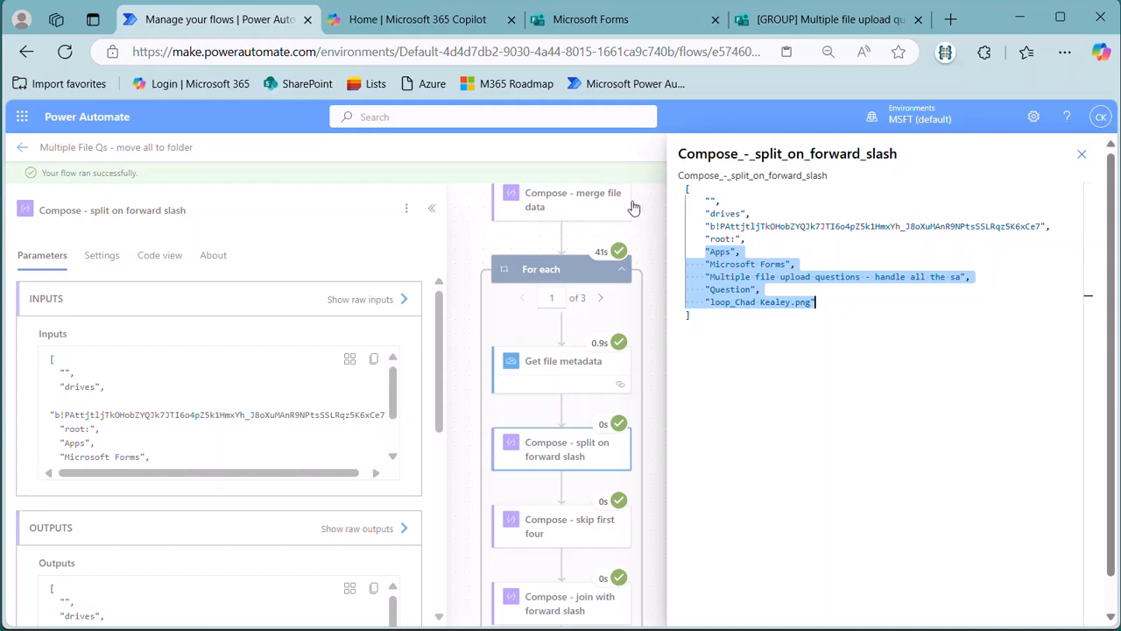
left_click(1081, 154)
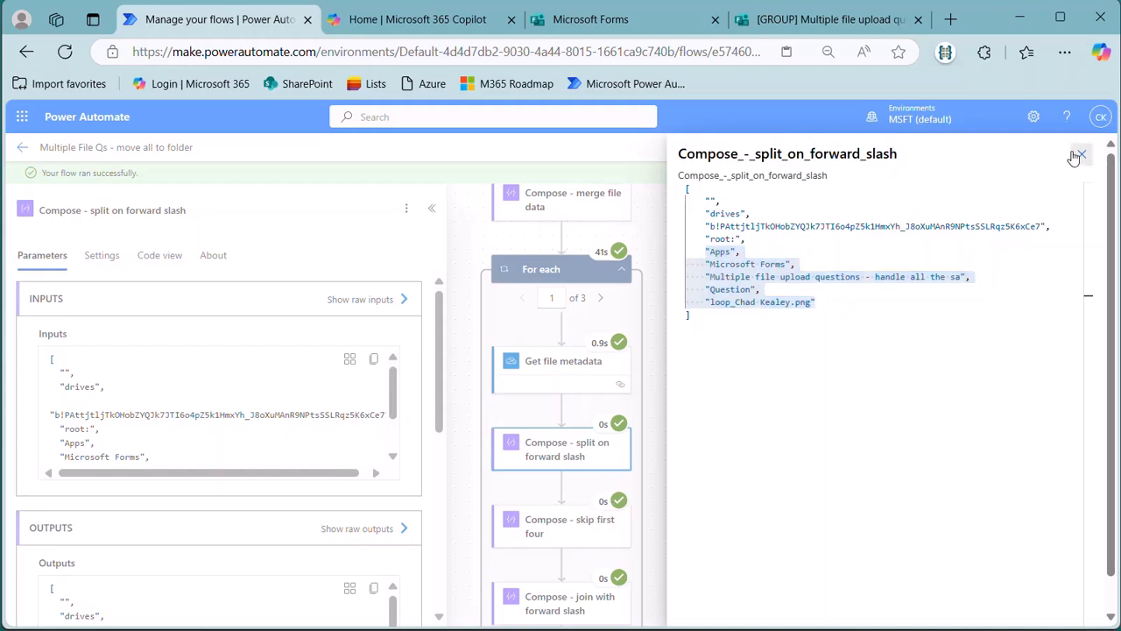
Open the Move file run details and examine its inputs and outputs.
scroll(695, 410, "down", 3)
left_click(534, 461)
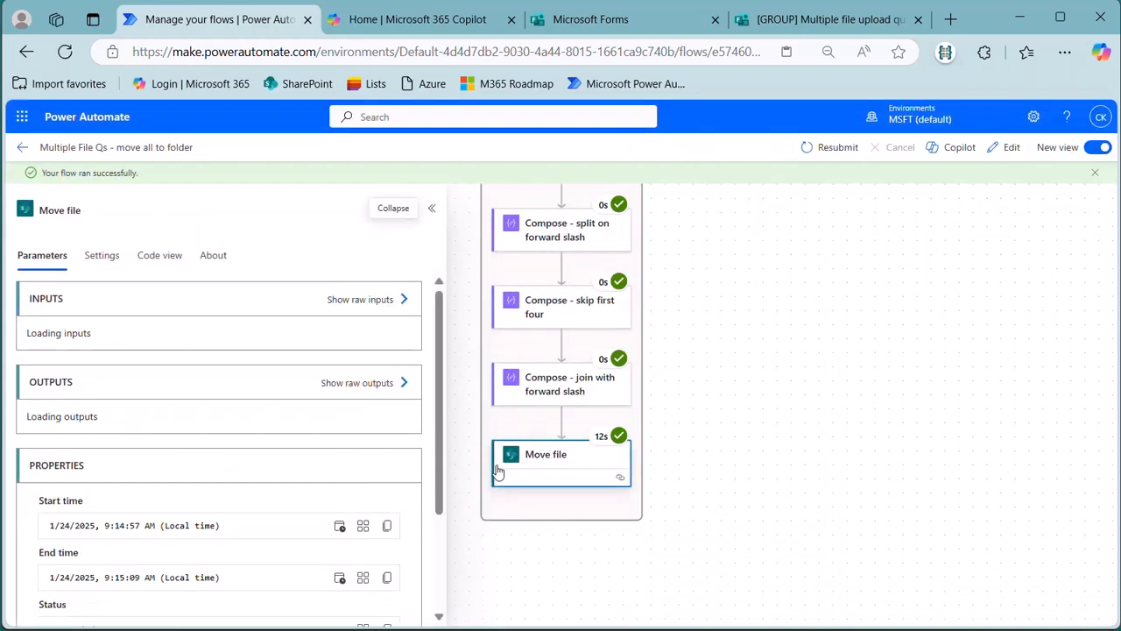
scroll(325, 497, "down", 10)
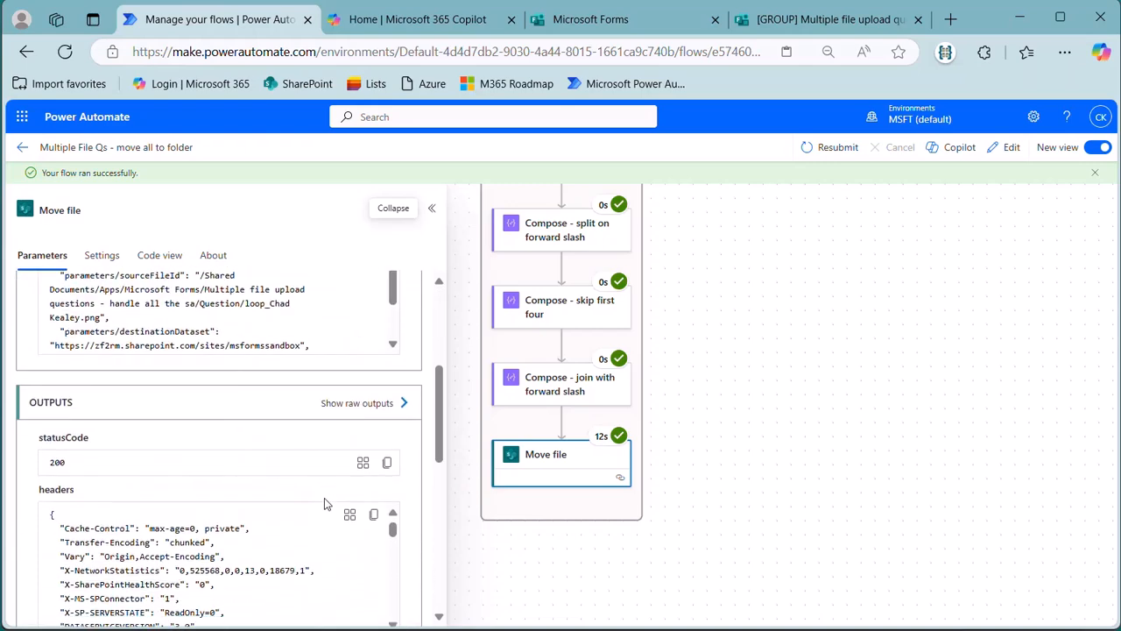
Open the MS Forms Sandbox site in SharePoint and view the Response_6_20250124_091455 folder in Form Response Files.
left_click(451, 21)
left_click(34, 124)
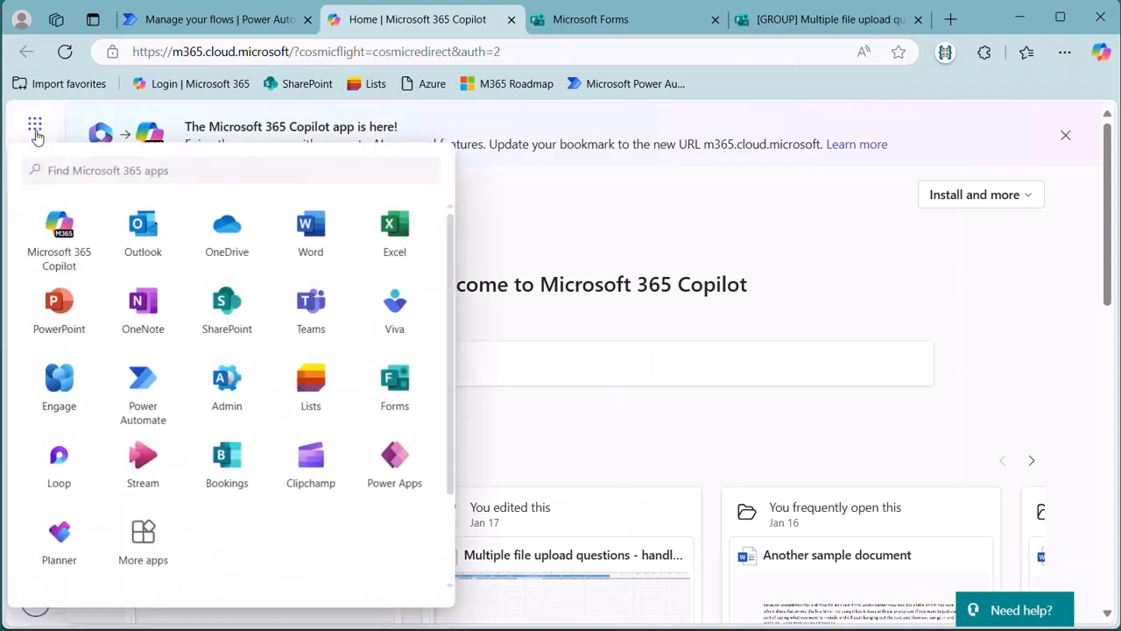
left_click(249, 317)
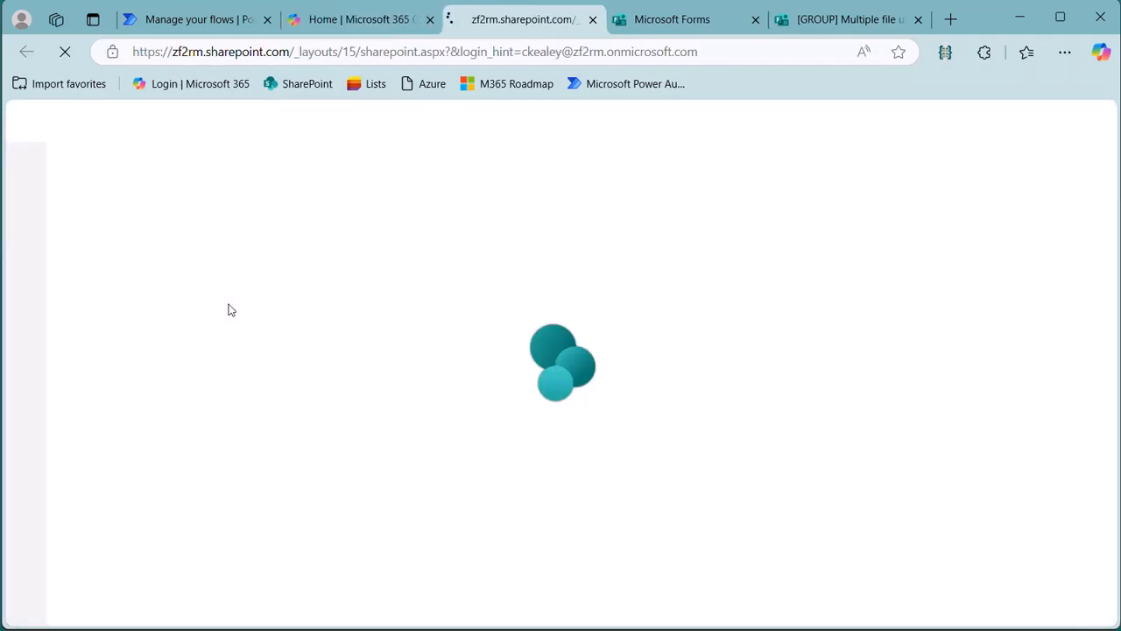
left_click(111, 574)
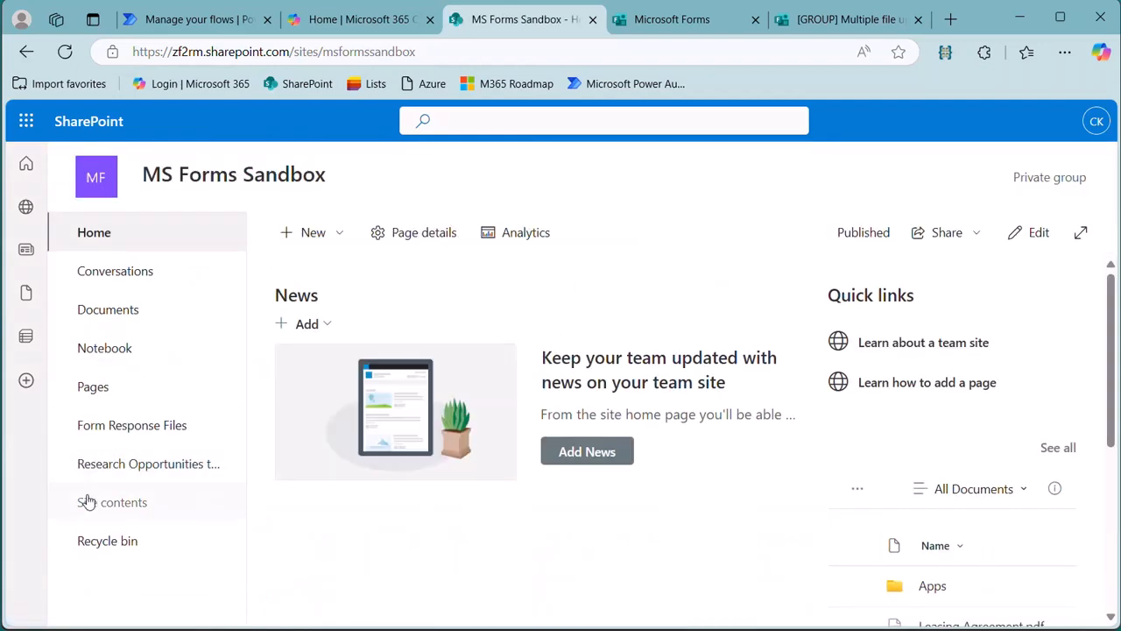
left_click(112, 429)
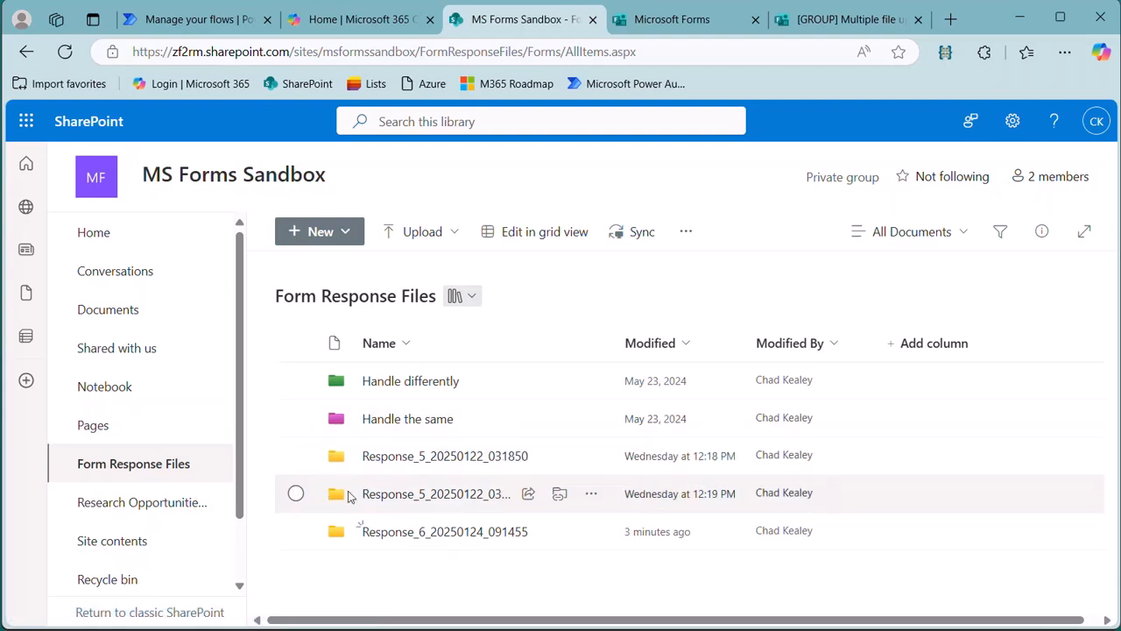
left_click(427, 539)
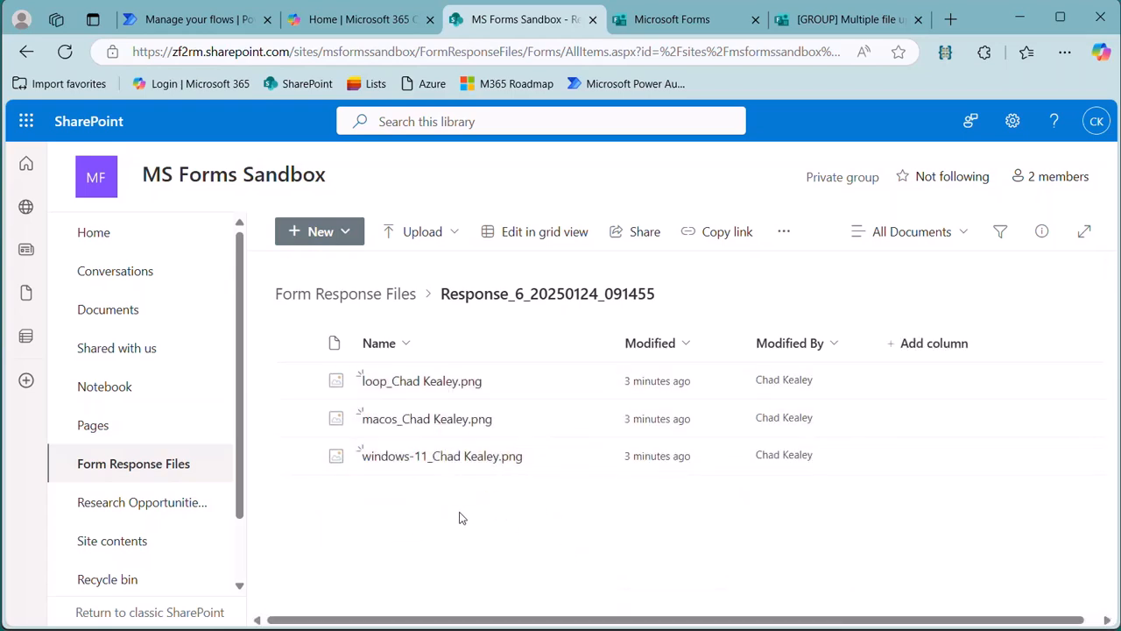
Check the form's Q1 upload folder in Documents, under Apps > Microsoft Forms > Multiple file upload questions - handle all the sa.
left_click(106, 312)
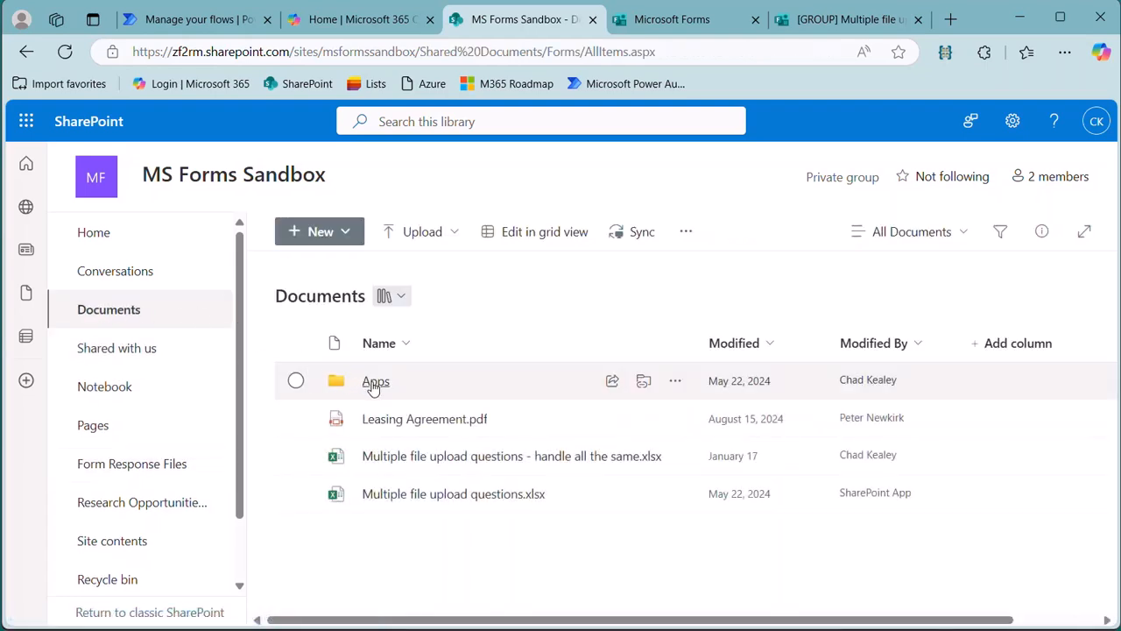
left_click(373, 385)
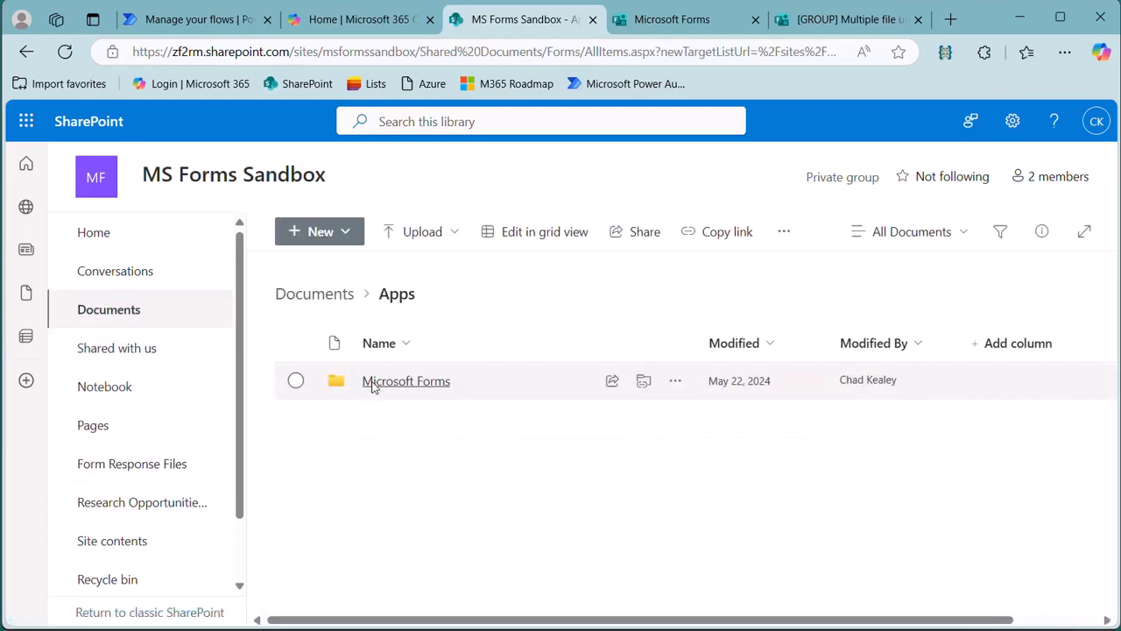
left_click(372, 386)
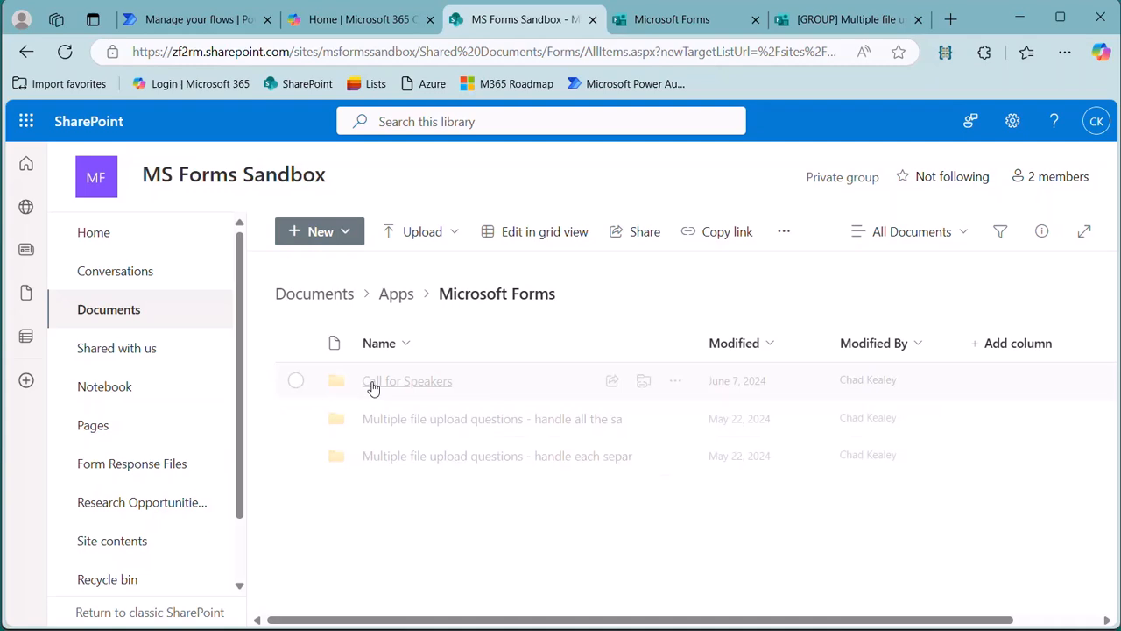
left_click(425, 418)
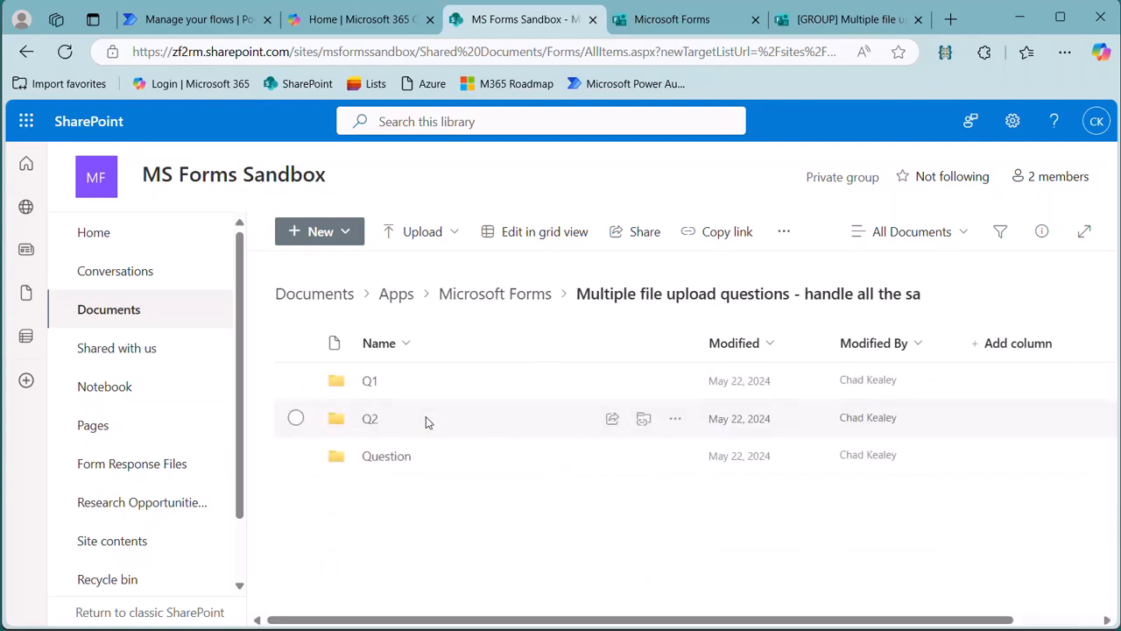
left_click(369, 384)
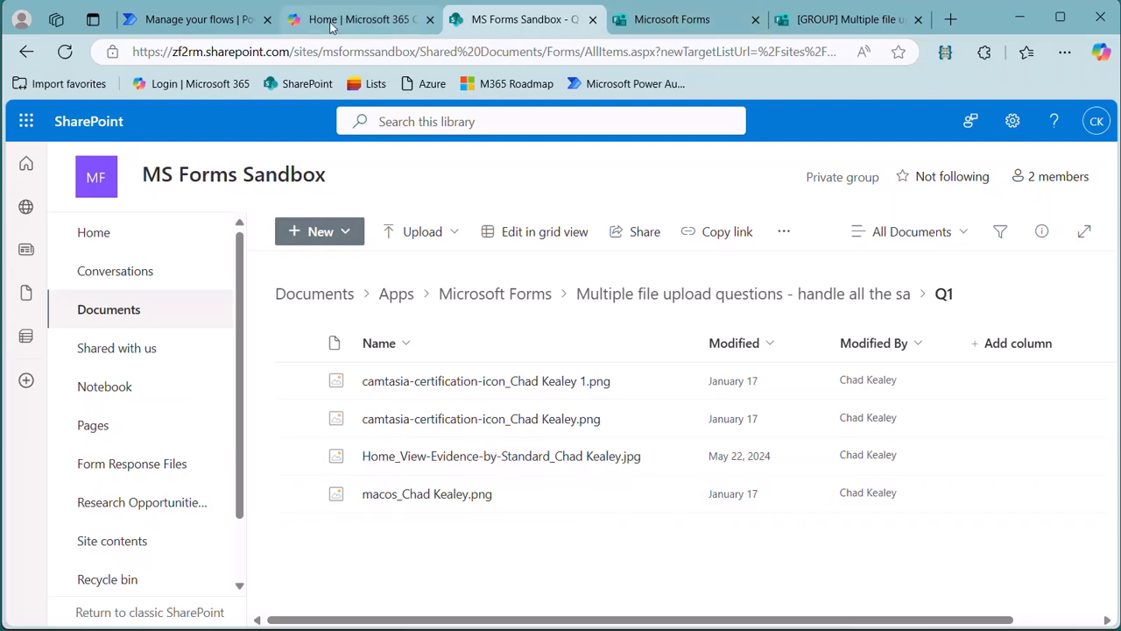
Return to the Power Automate flow, open it for editing and expand the For each loop's actions.
left_click(184, 19)
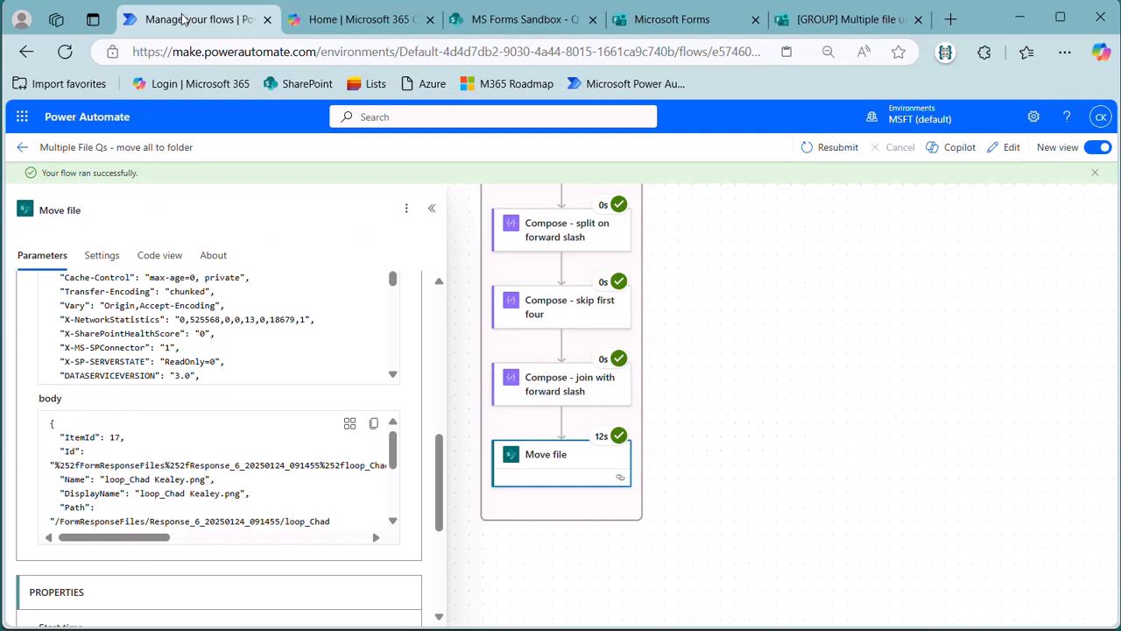
left_click(1003, 151)
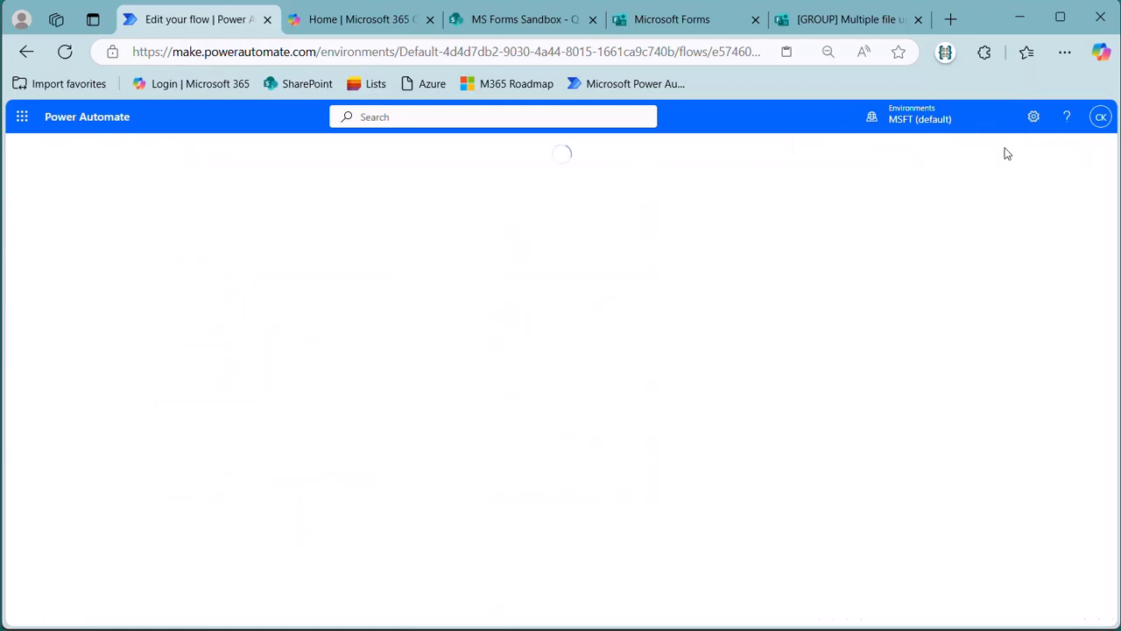
scroll(771, 395, "down", 5)
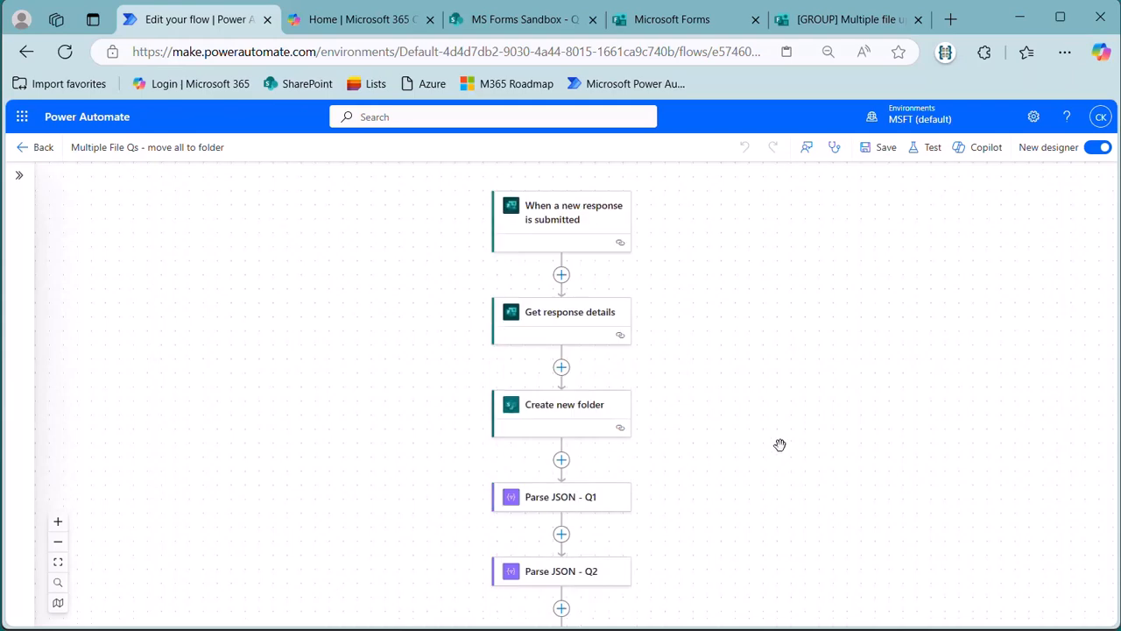
scroll(779, 434, "down", 3)
scroll(781, 428, "down", 2)
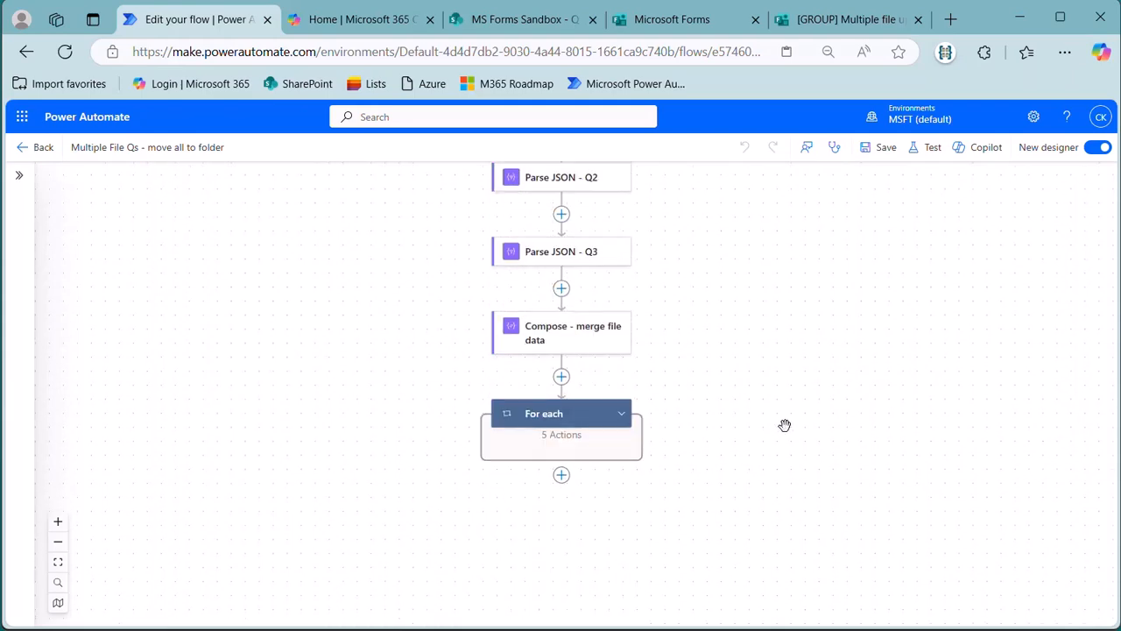
left_click(621, 413)
scroll(722, 455, "down", 3)
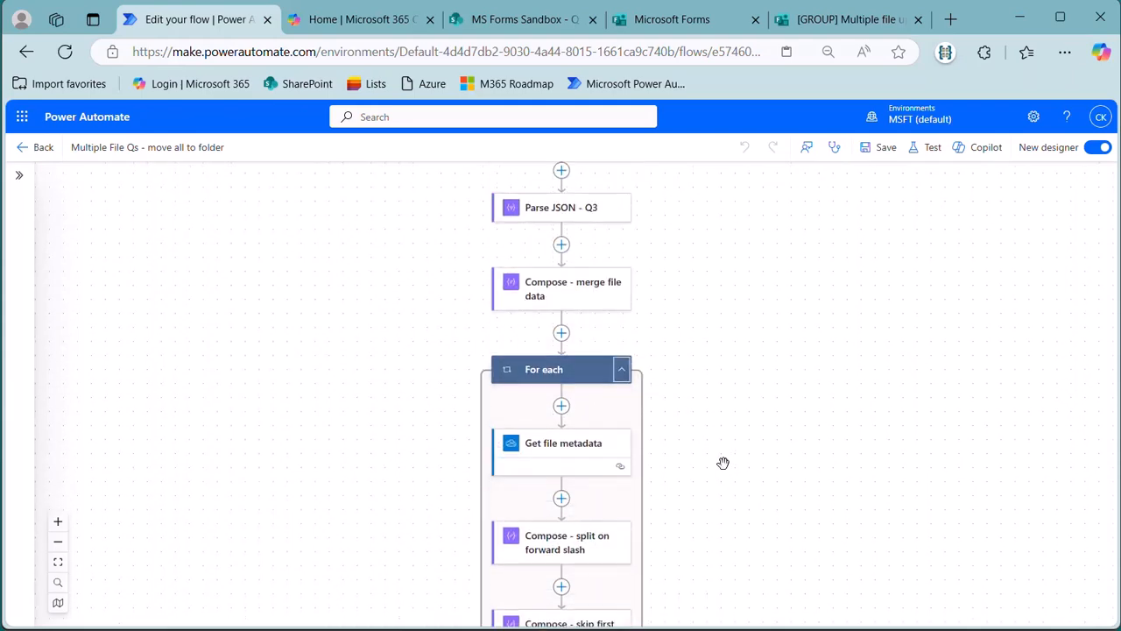
scroll(714, 429, "down", 2)
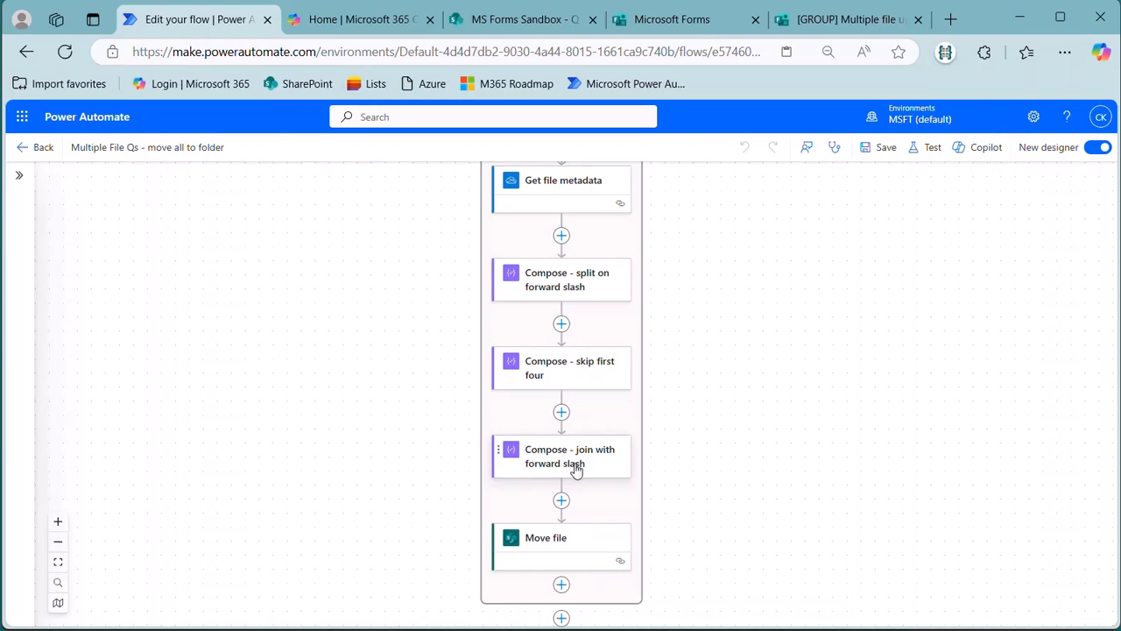
Add a Compose action between Compose - join with forward slash and Move file, named "Compose - one ugly expression".
left_click(560, 501)
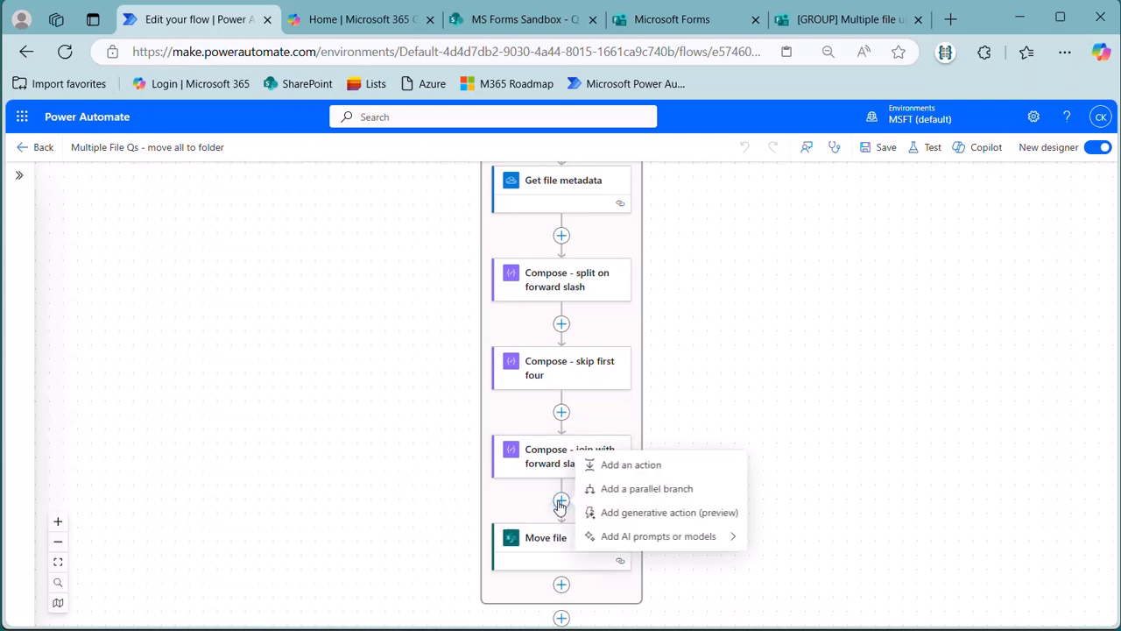
left_click(634, 466)
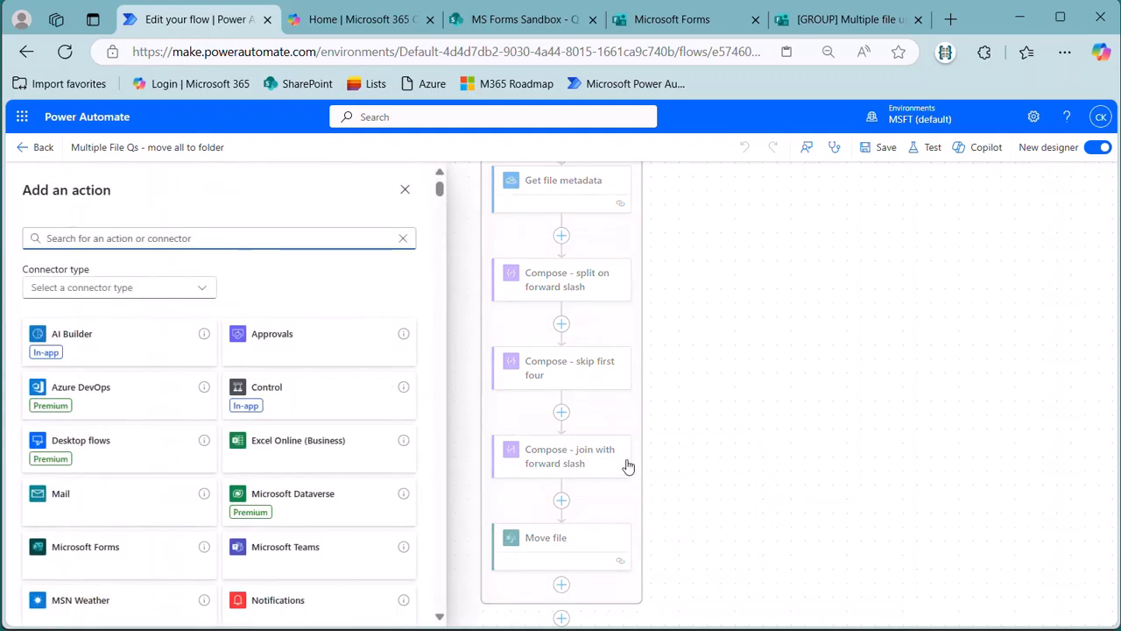
type("c")
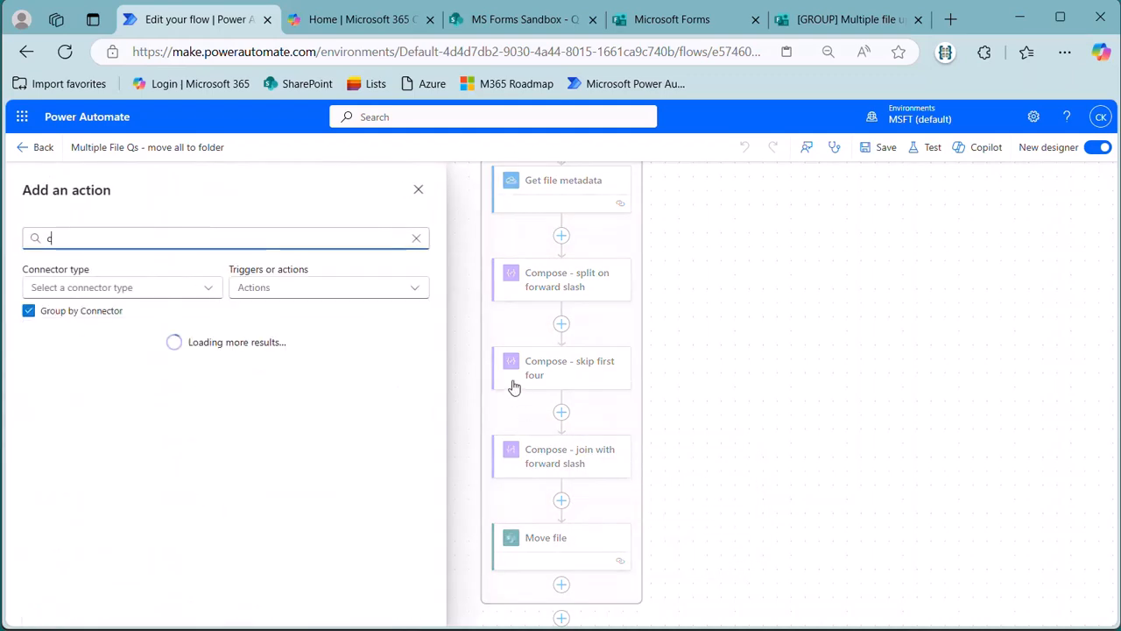
type("ompose")
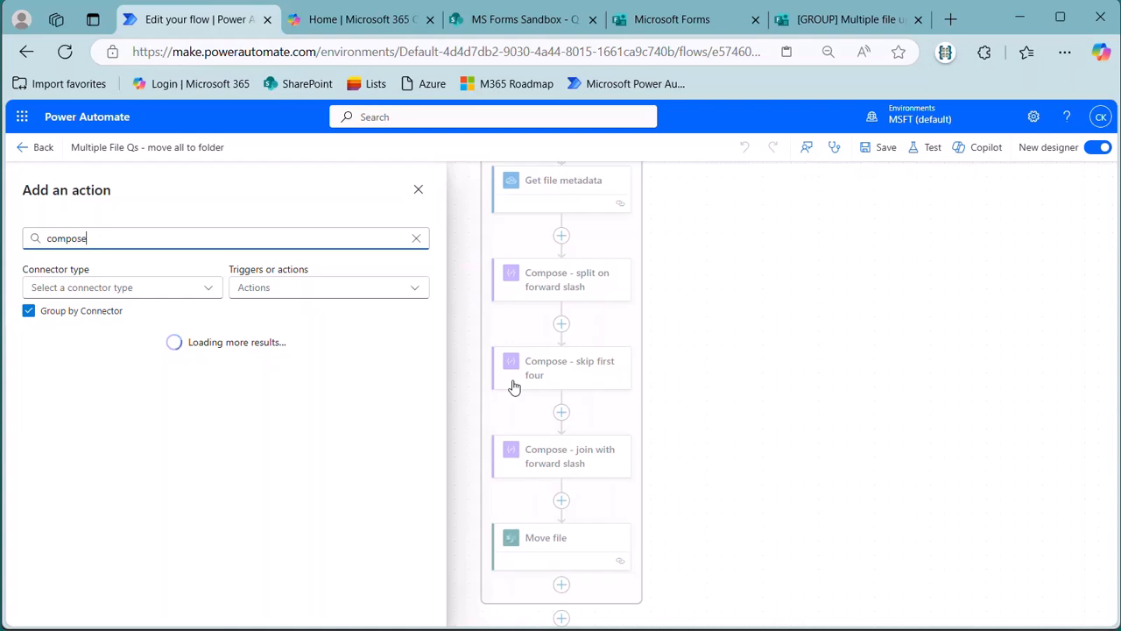
left_click(50, 389)
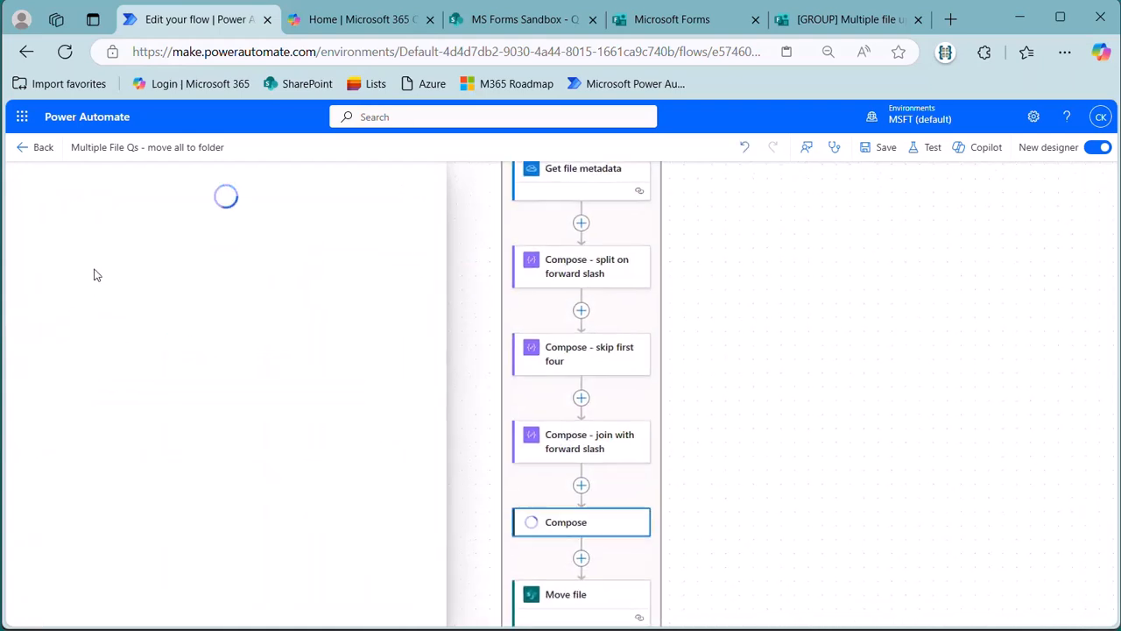
left_click(112, 183)
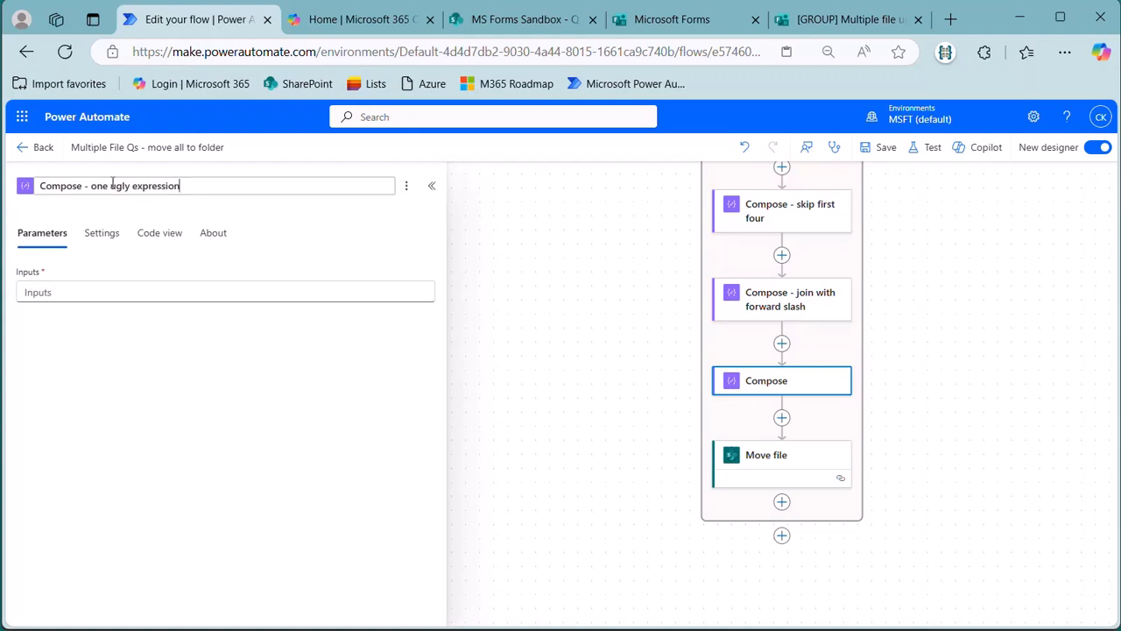
Copy the whole split expression from Compose - split on forward slash into a blank Notepad++ document.
left_click(164, 293)
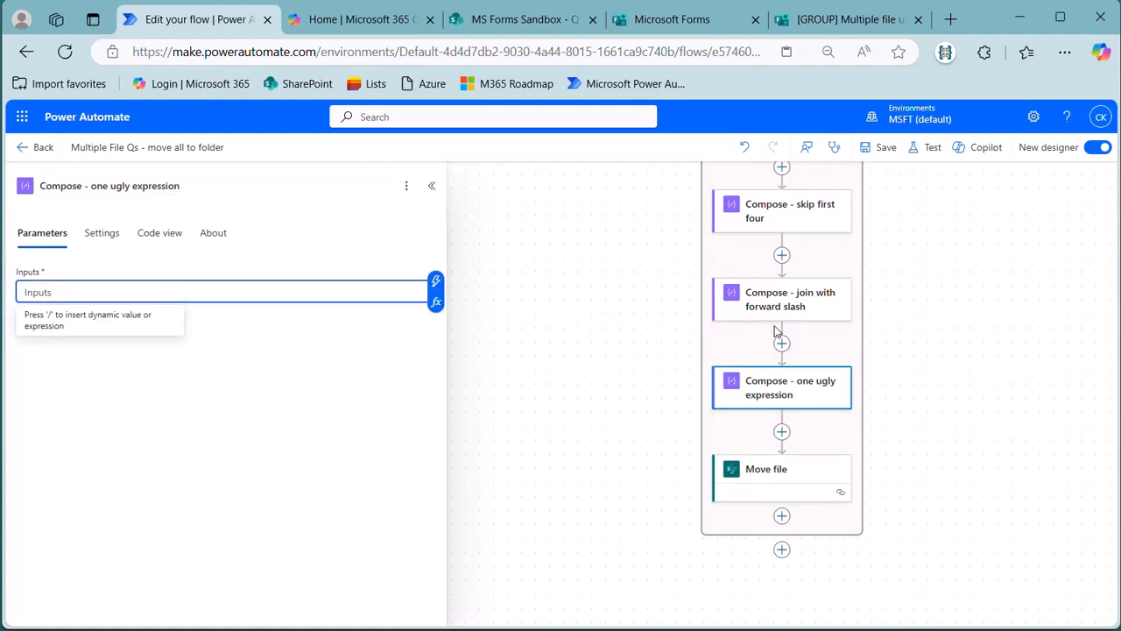
scroll(749, 347, "up", 2)
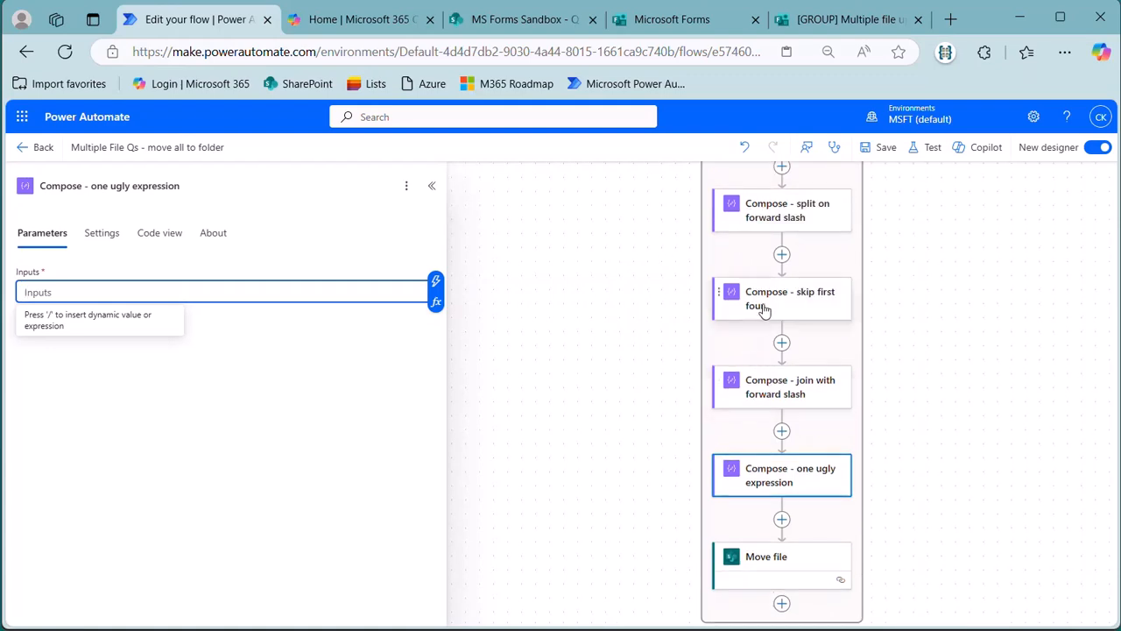
left_click(775, 388)
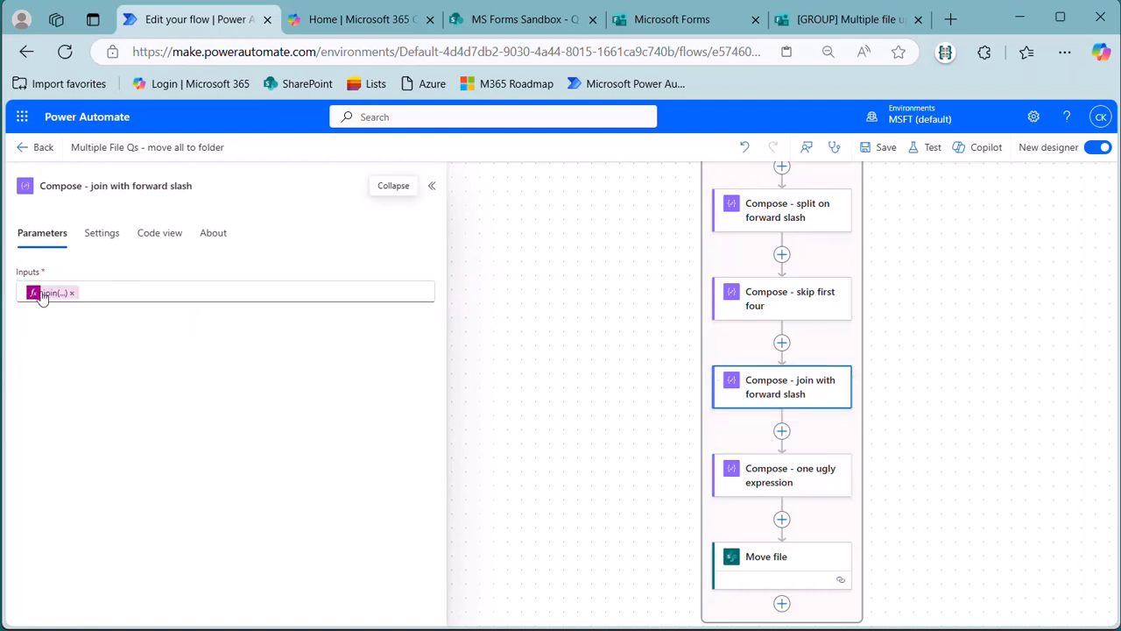
left_click(779, 215)
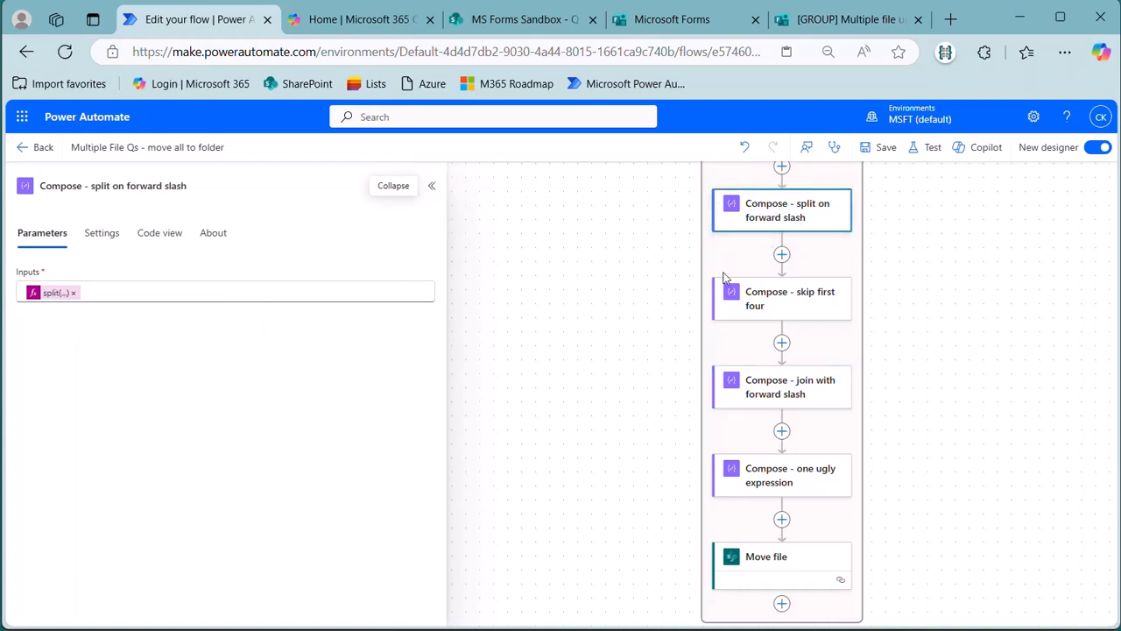
left_click(55, 295)
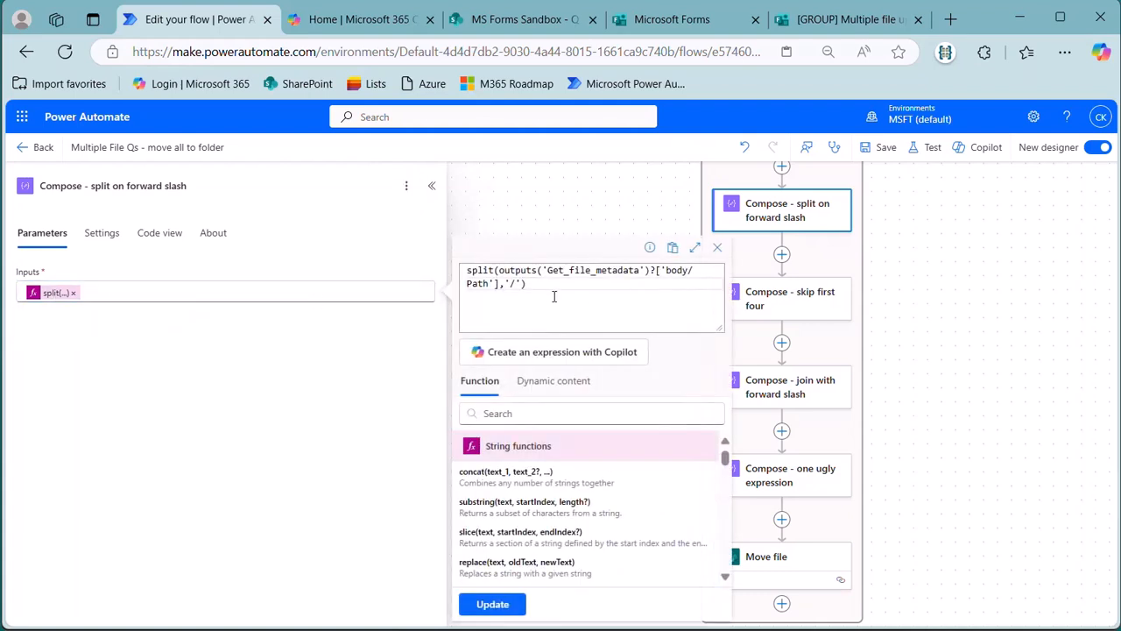
key("ctrl+a")
key("ctrl+c")
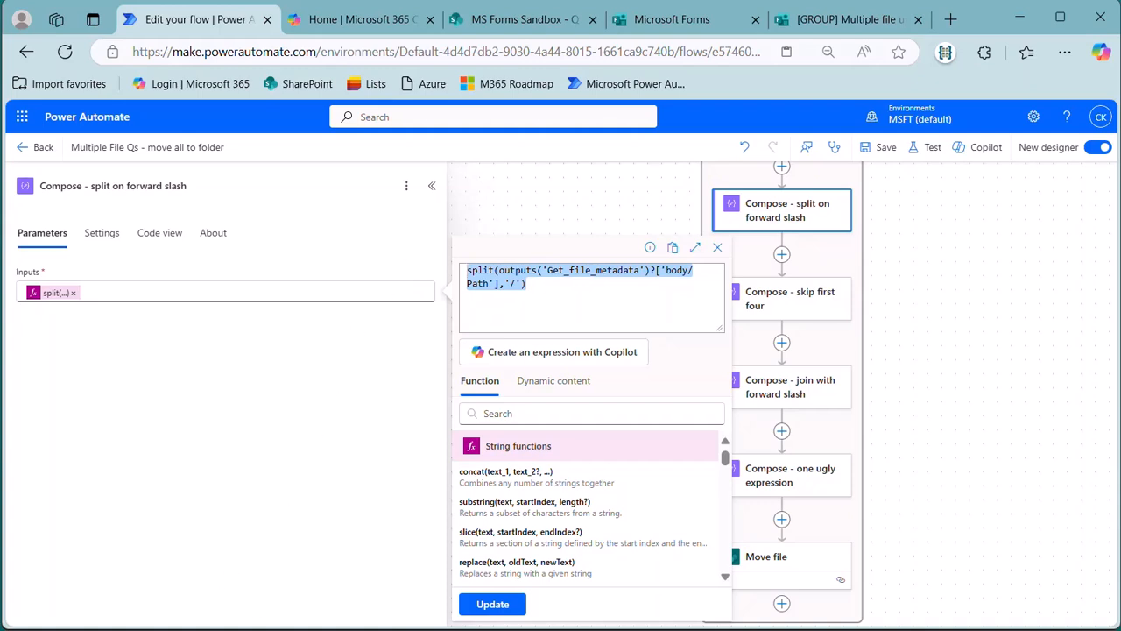
key("alt+Tab")
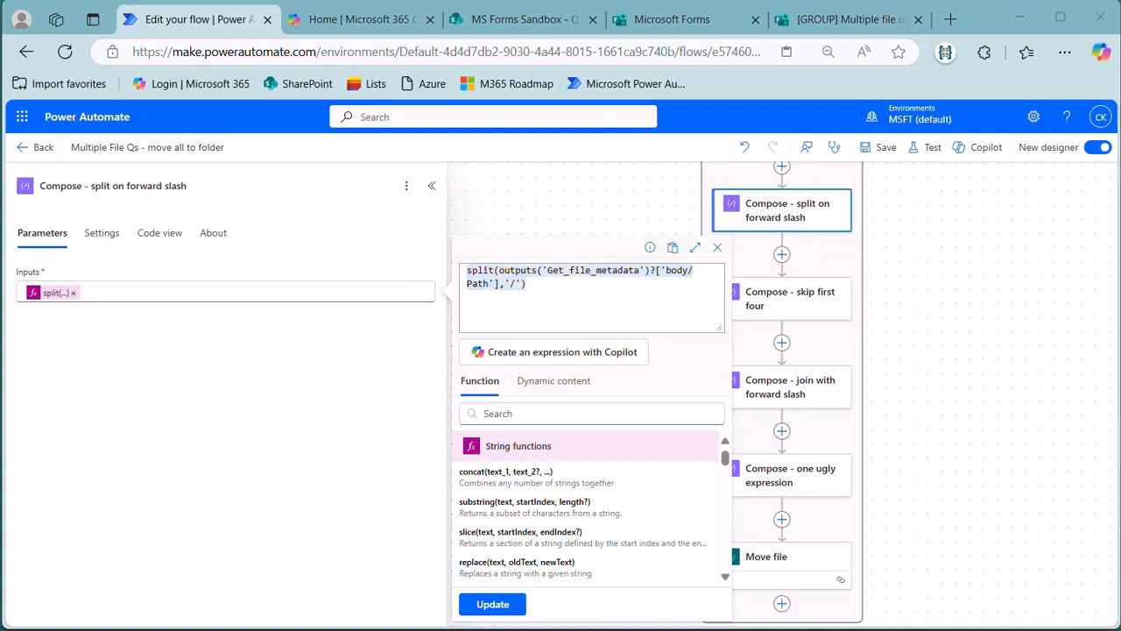
left_click_drag(405, 0, 537, 62)
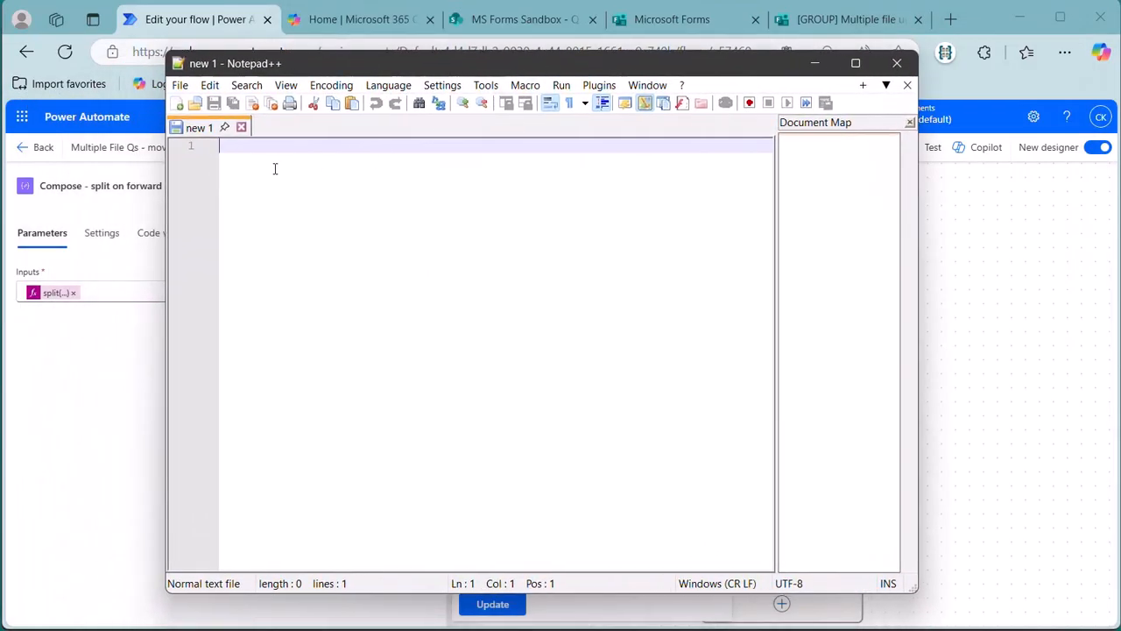
key("ctrl+v")
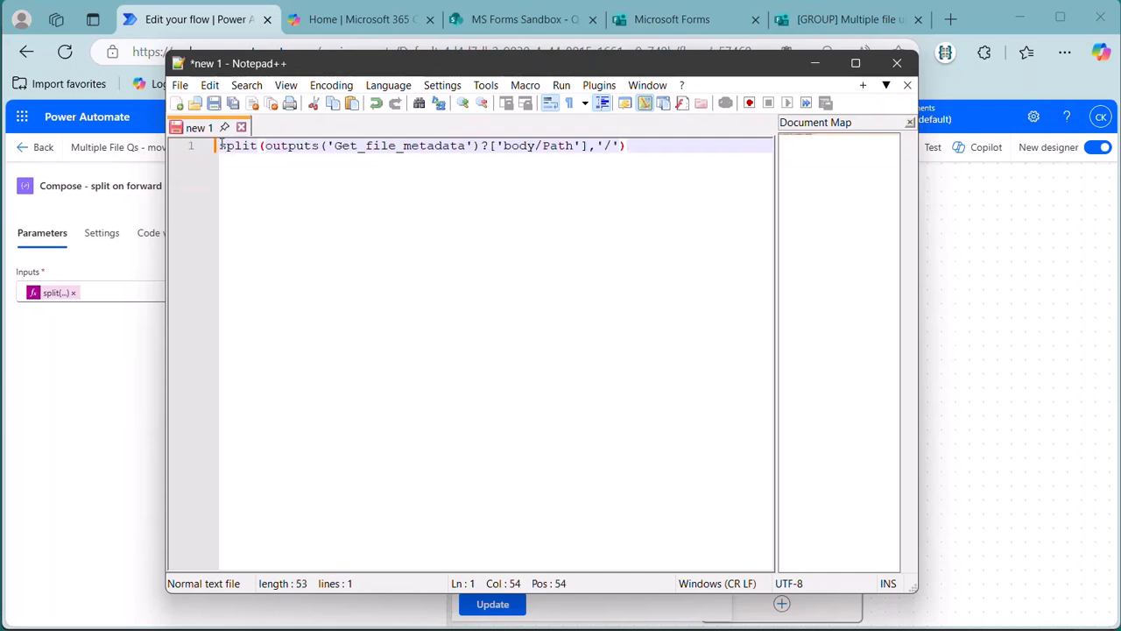
Insert four blank lines above the split expression in the Notepad++ document.
left_click(222, 145)
key("Return")
key("Return")
key("Return")
key("Return")
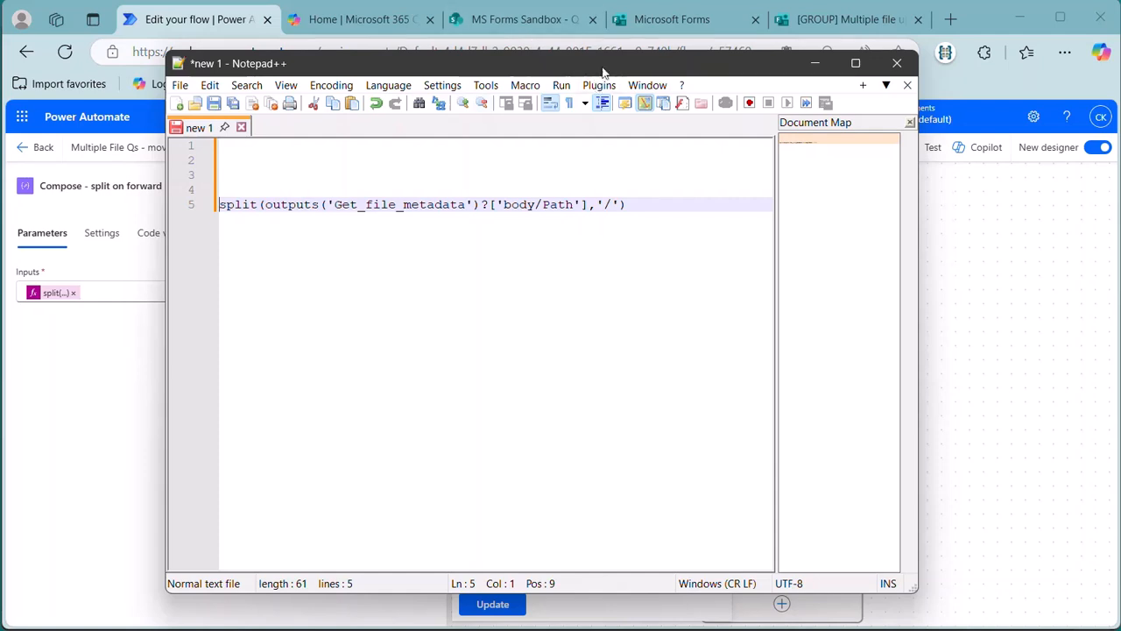
left_click_drag(611, 55, 634, 104)
Copy the whole skip expression from Compose - skip first four in Power Automate onto line 3 of the Notepad++ document.
left_click(132, 348)
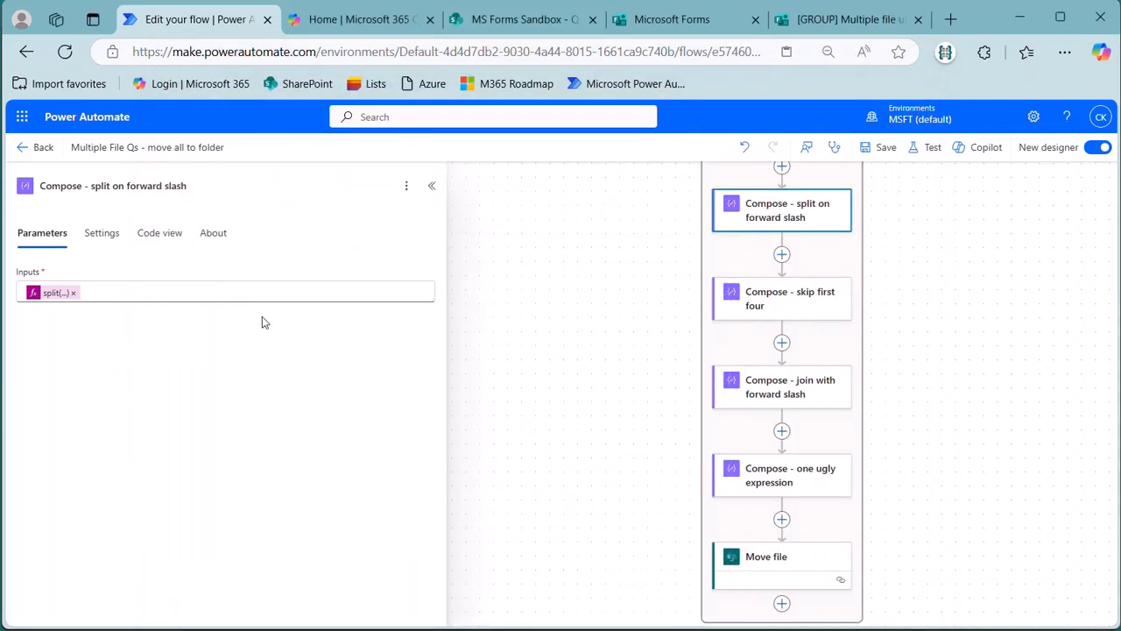
left_click(782, 386)
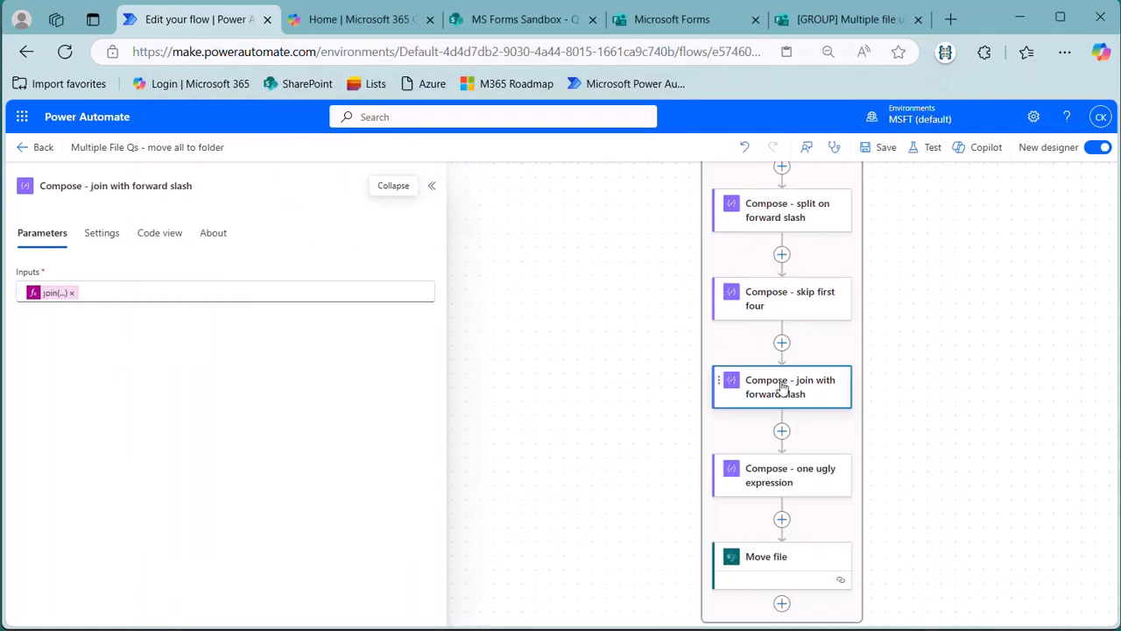
left_click(772, 310)
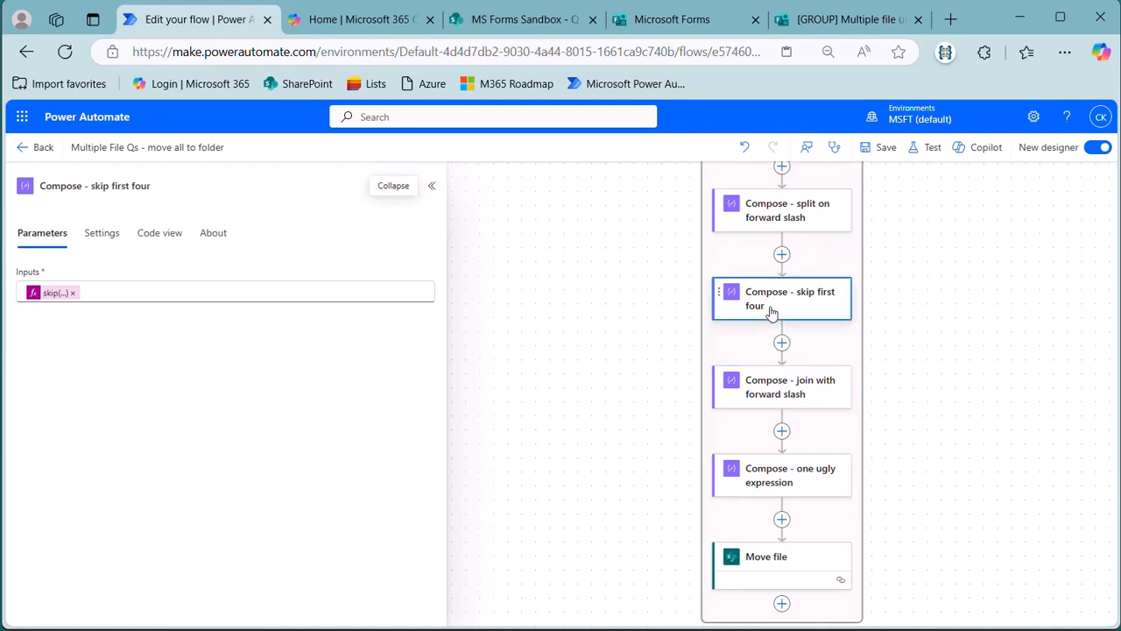
left_click(56, 293)
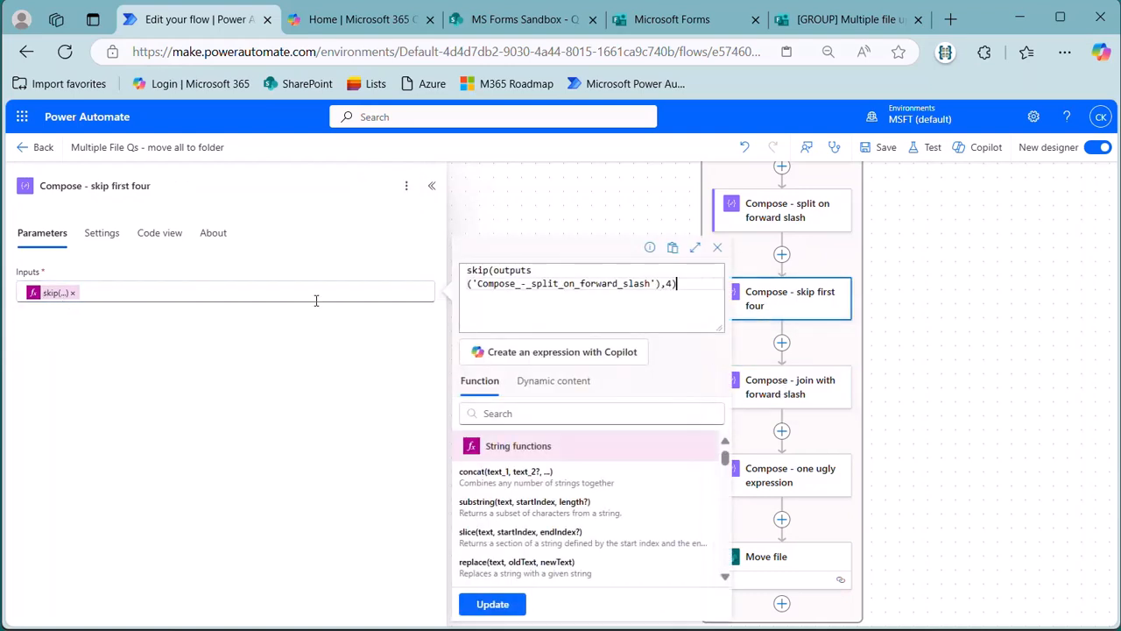
left_click_drag(678, 283, 401, 261)
key("ctrl+c")
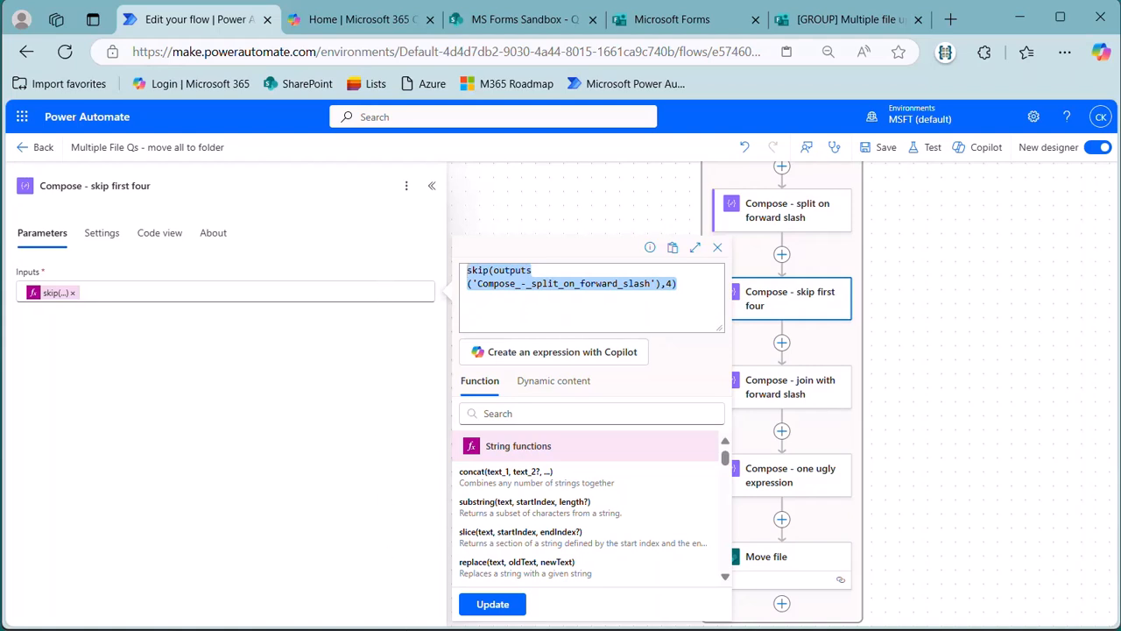
key("alt+Tab")
left_click(230, 216)
key("ctrl+v")
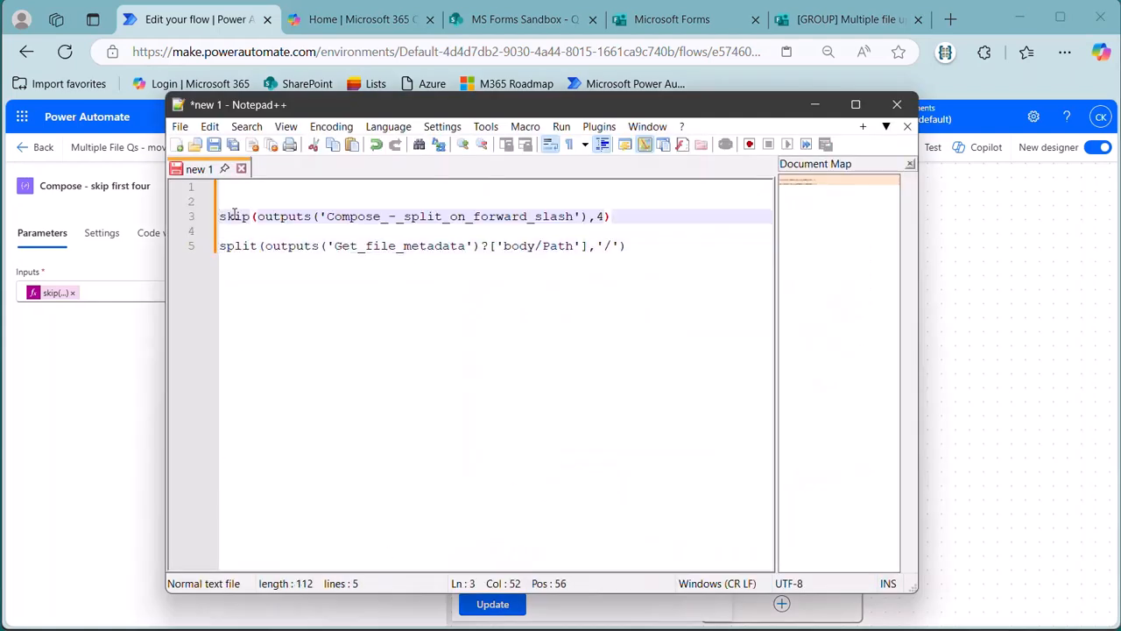
Copy the whole join expression from Compose - join with forward slash in Power Automate onto line 1 of the Notepad++ document.
left_click(933, 319)
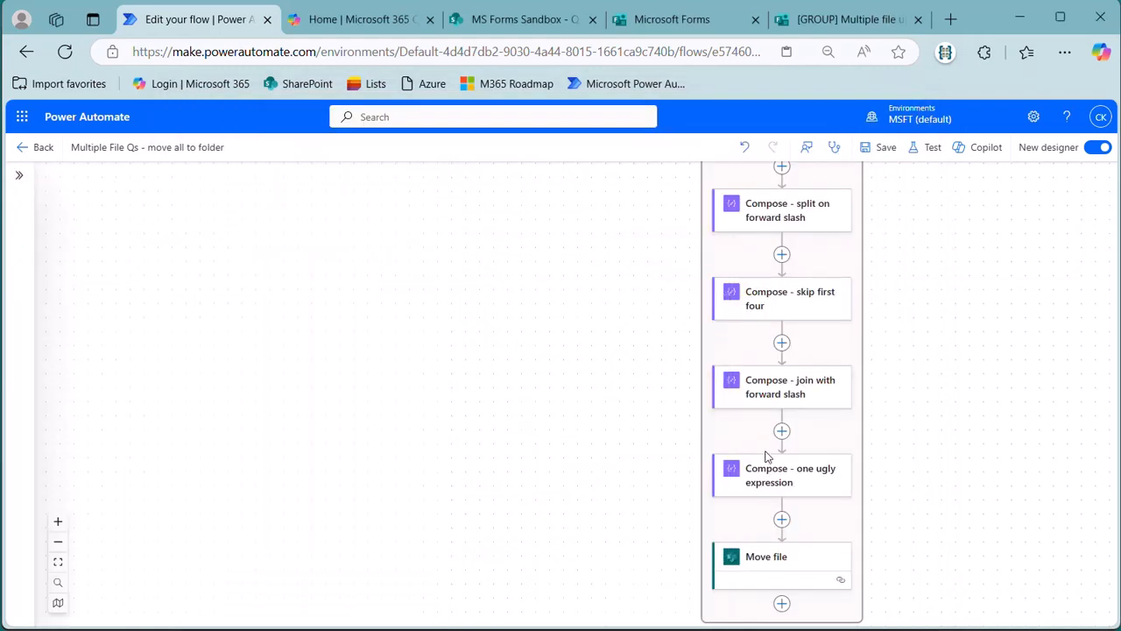
left_click(768, 478)
left_click(771, 392)
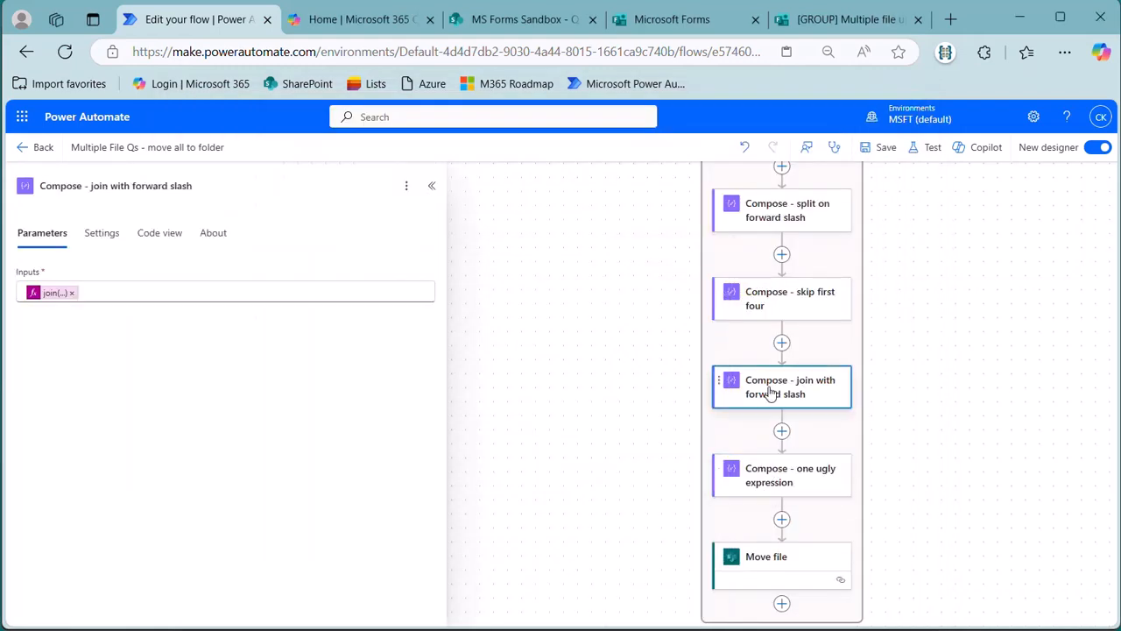
left_click(52, 292)
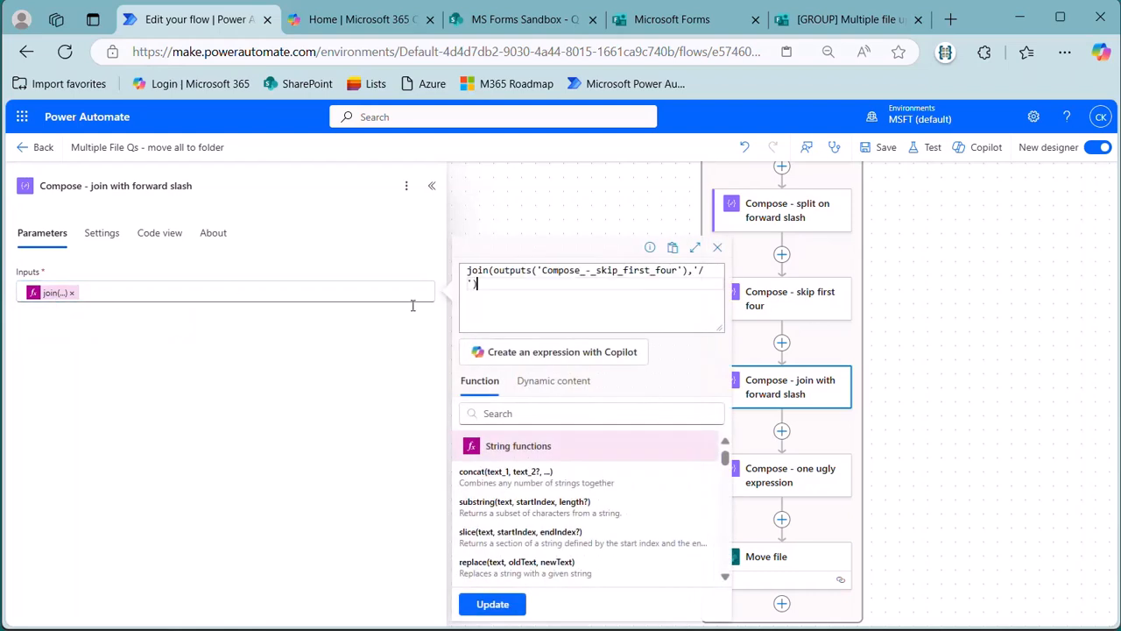
key("ctrl+a")
key("ctrl+c")
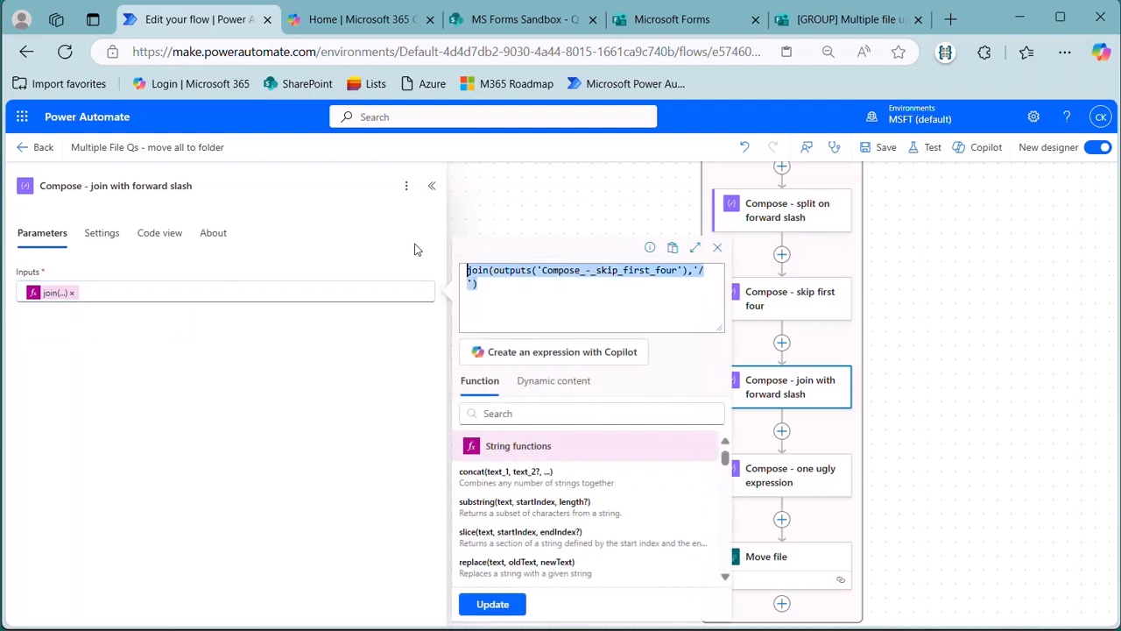
key("alt+Tab")
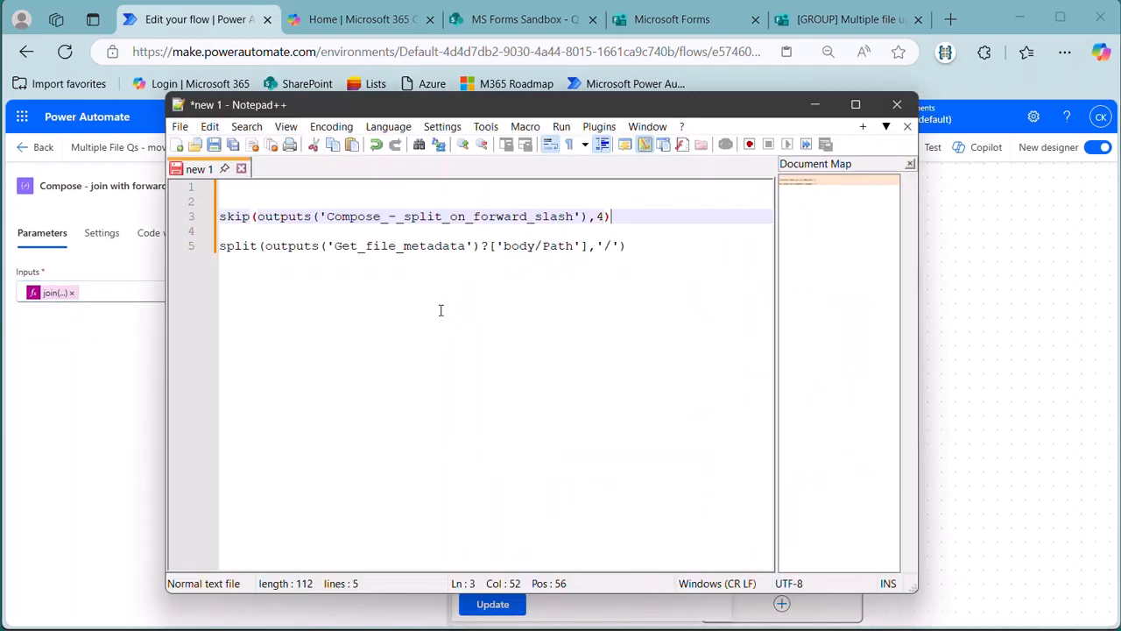
left_click(267, 191)
key("ctrl+v")
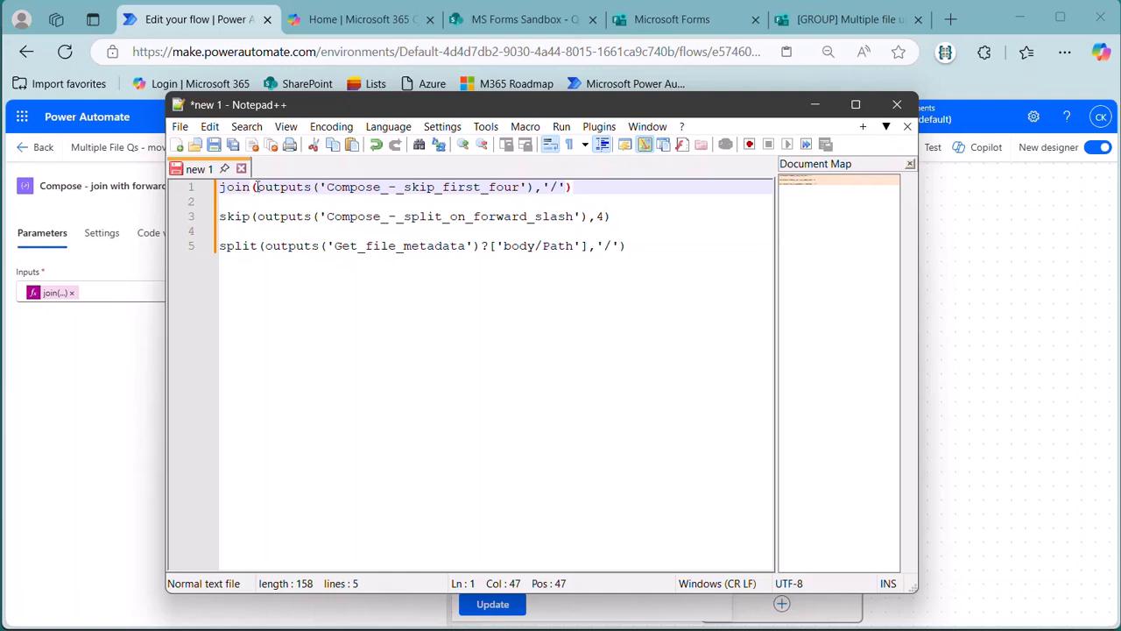
Replace outputs('Compose_-_skip_first_four') inside the join expression with the full skip expression from line 3.
left_click_drag(256, 186, 535, 184)
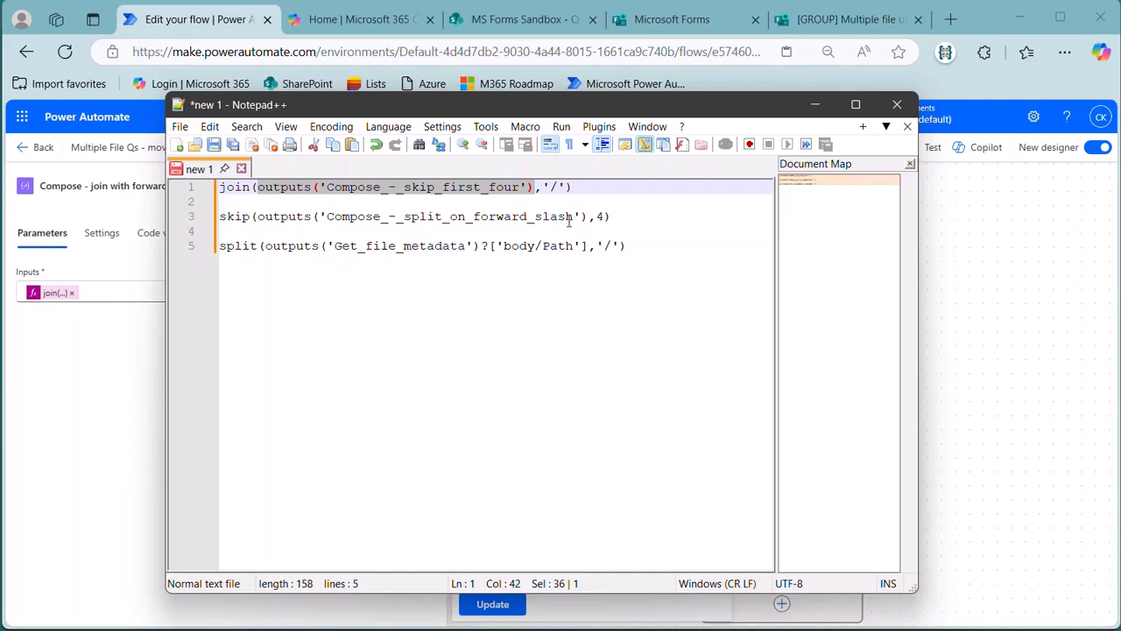
left_click_drag(616, 215, 204, 226)
key("ctrl+c")
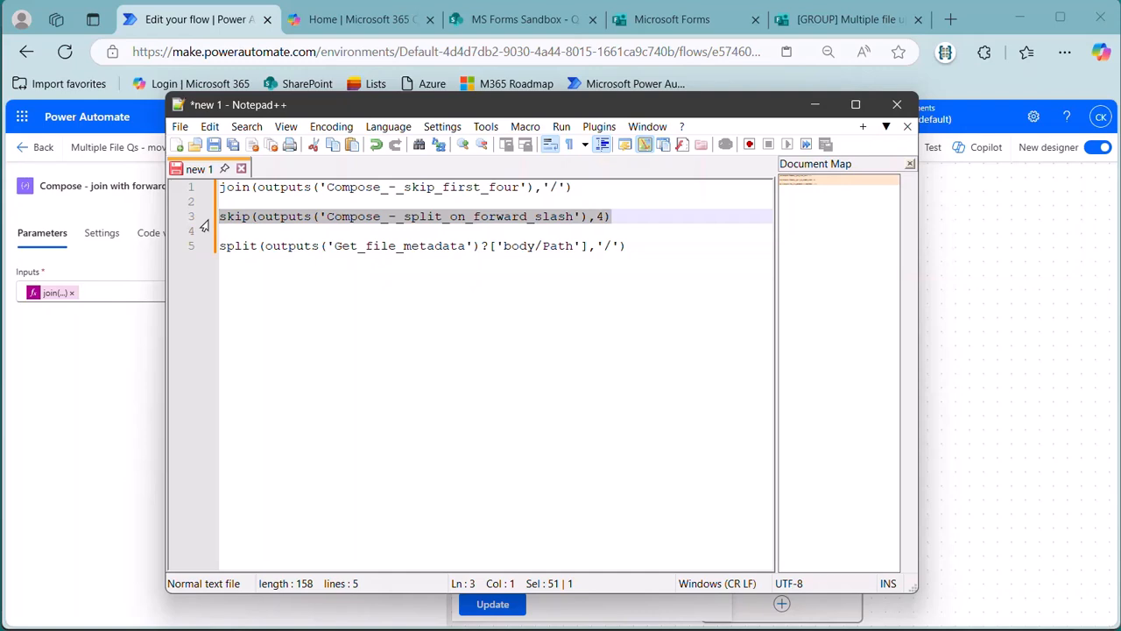
left_click_drag(532, 187, 260, 187)
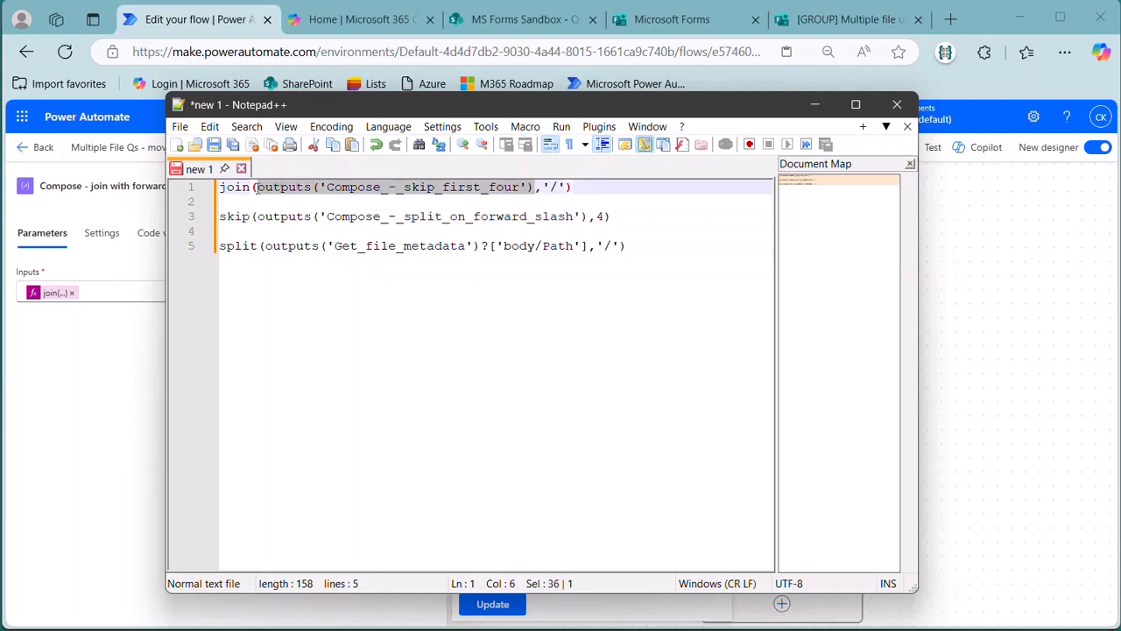
key("ctrl+v")
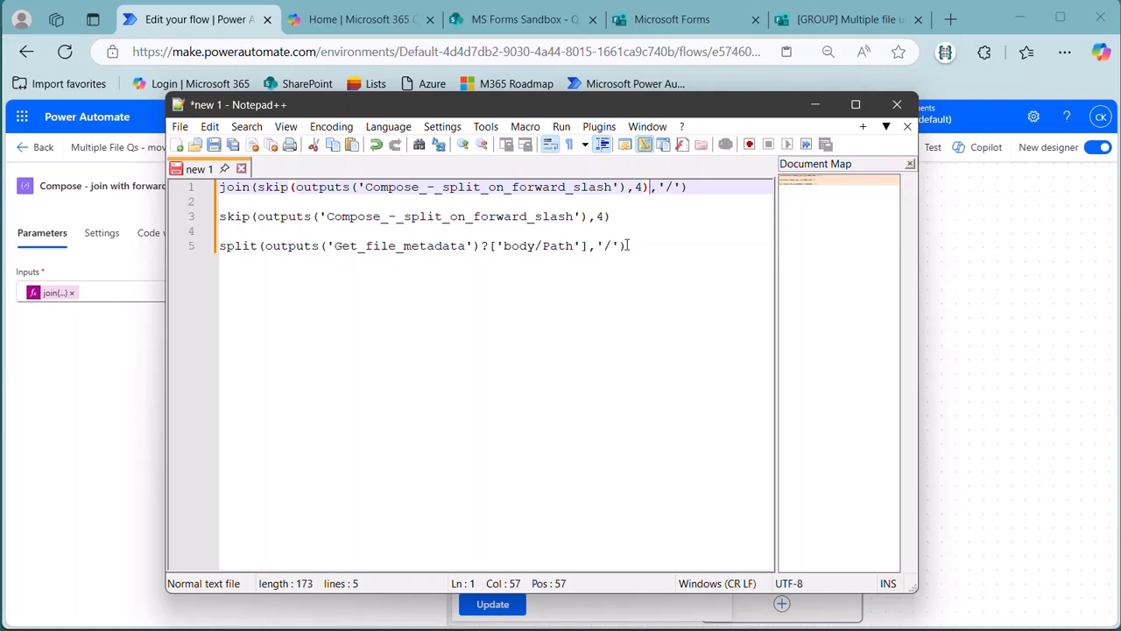
Replace outputs('Compose_-_split_on_forward_slash') in the line 1 expression with the full split expression from line 5.
left_click_drag(621, 245, 264, 246)
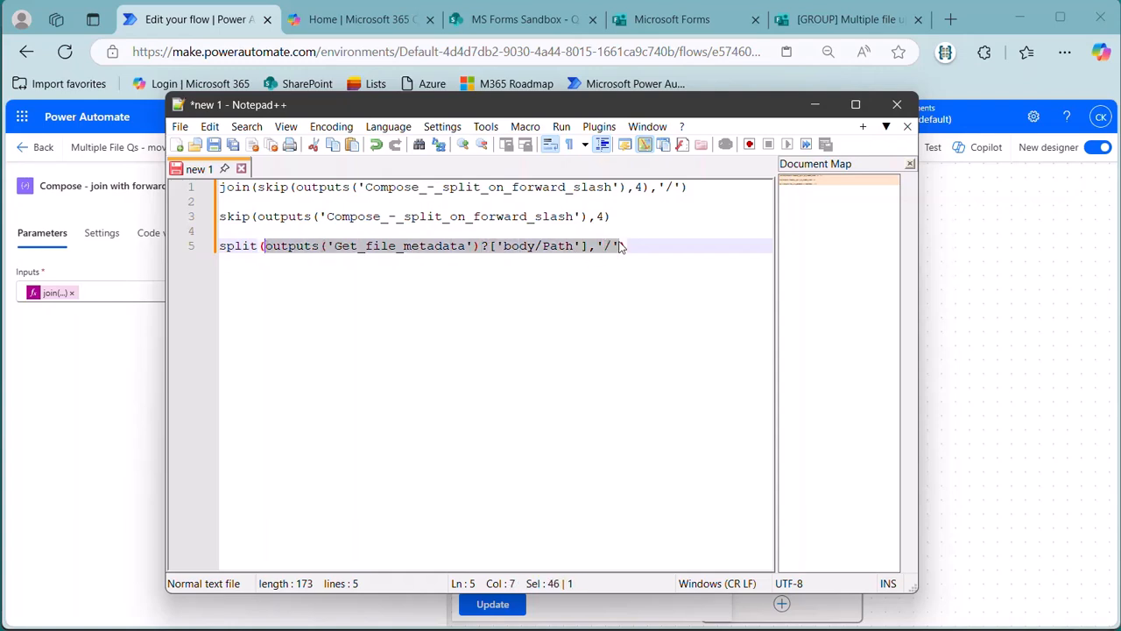
left_click_drag(621, 246, 147, 250)
key("ctrl+c")
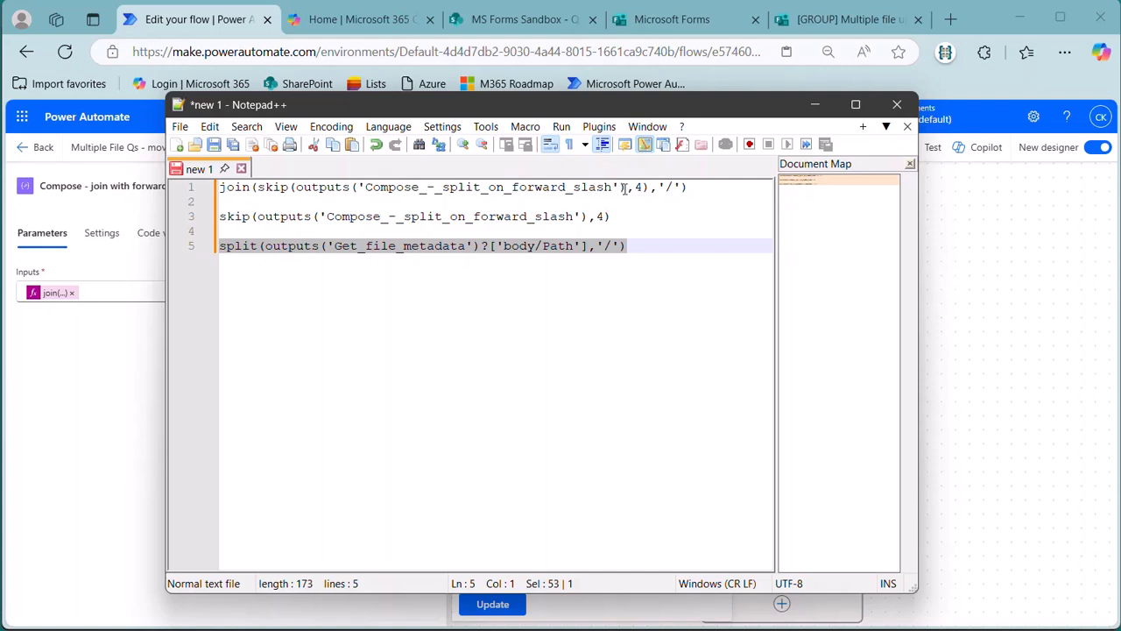
left_click_drag(623, 187, 296, 186)
key("ctrl+v")
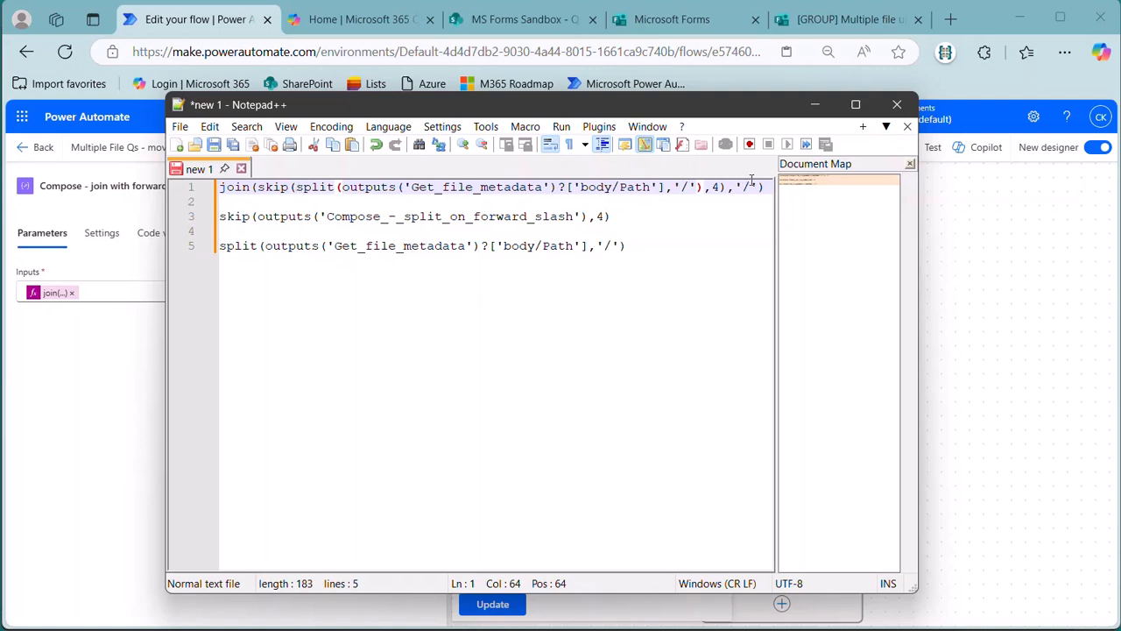
Copy the combined line 1 expression from Notepad++ and add it as an expression to the Inputs of Compose - one ugly expression.
left_click_drag(772, 187, 175, 191)
key("ctrl+c")
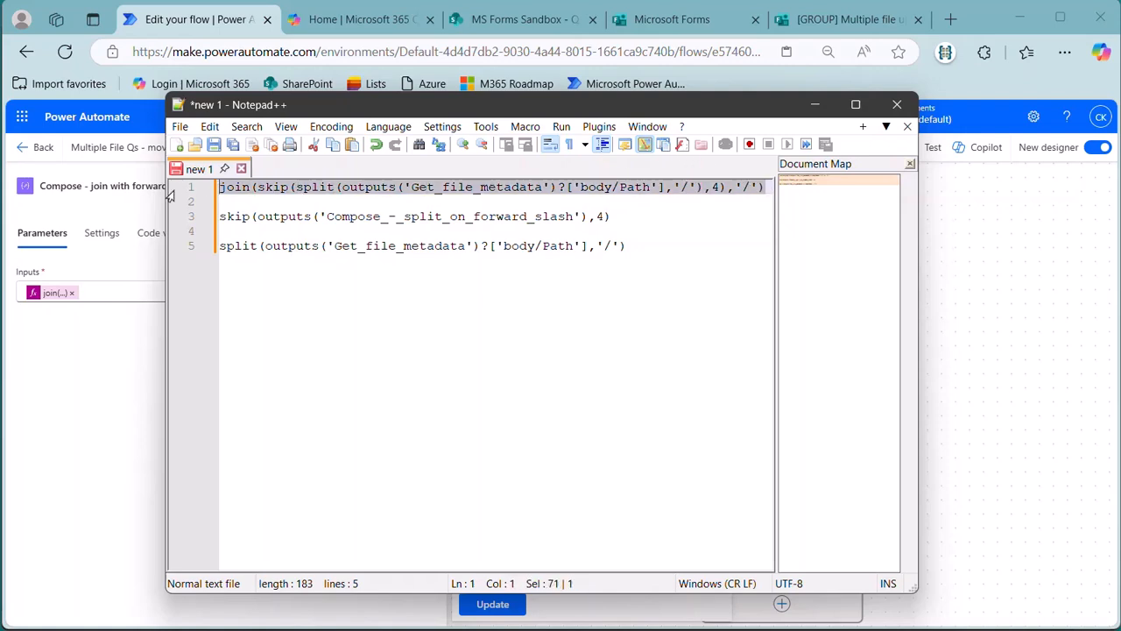
left_click(58, 368)
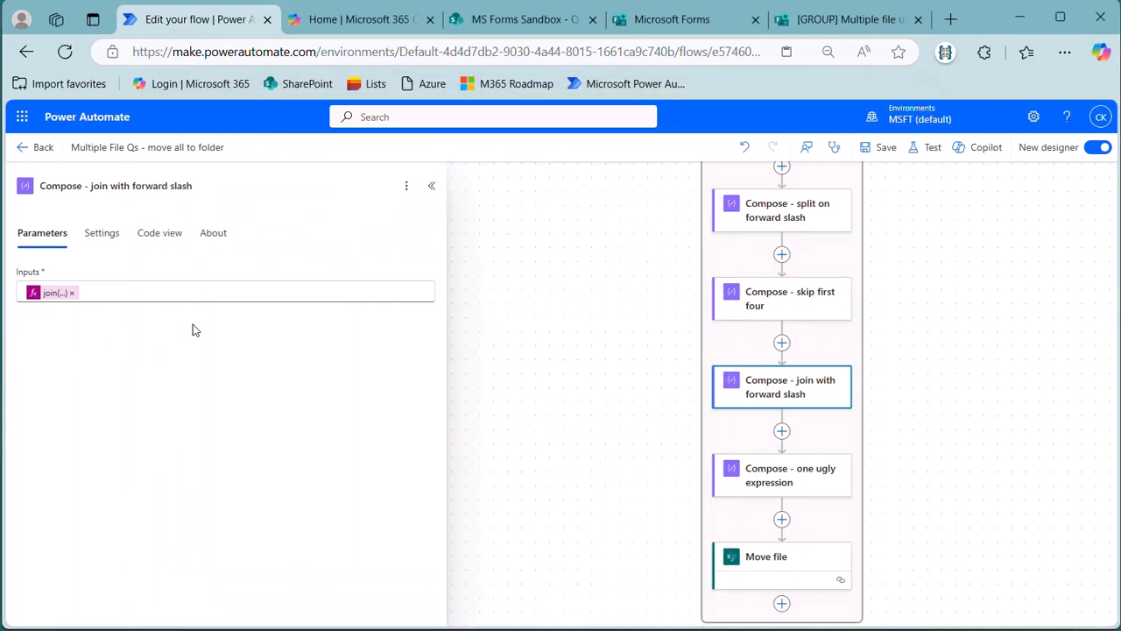
left_click(808, 493)
left_click(158, 292)
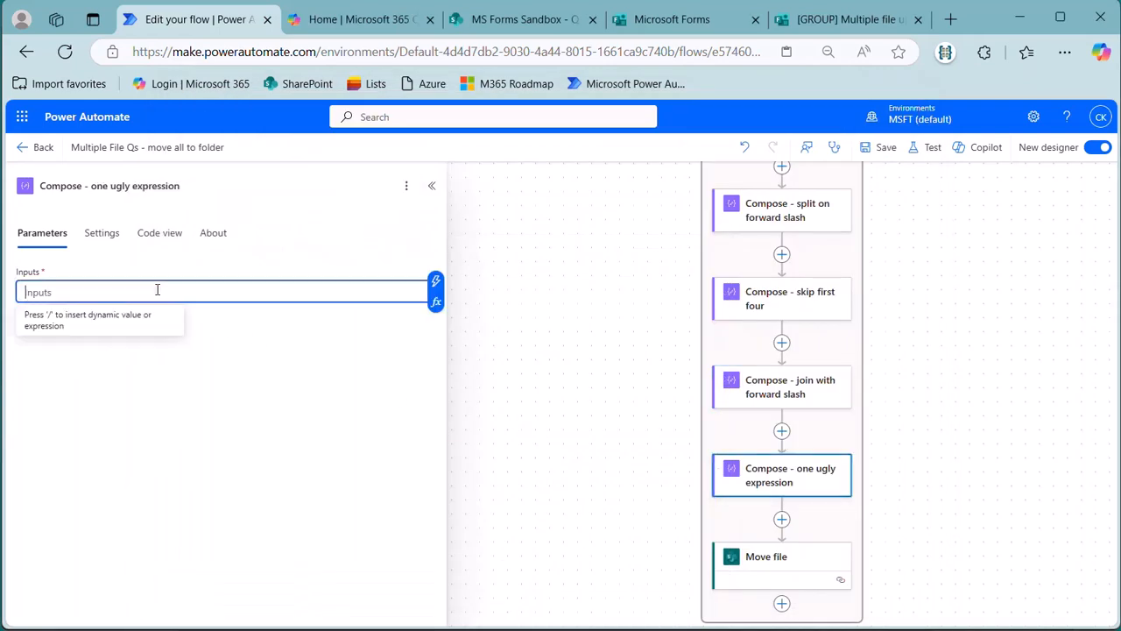
key("ctrl+v")
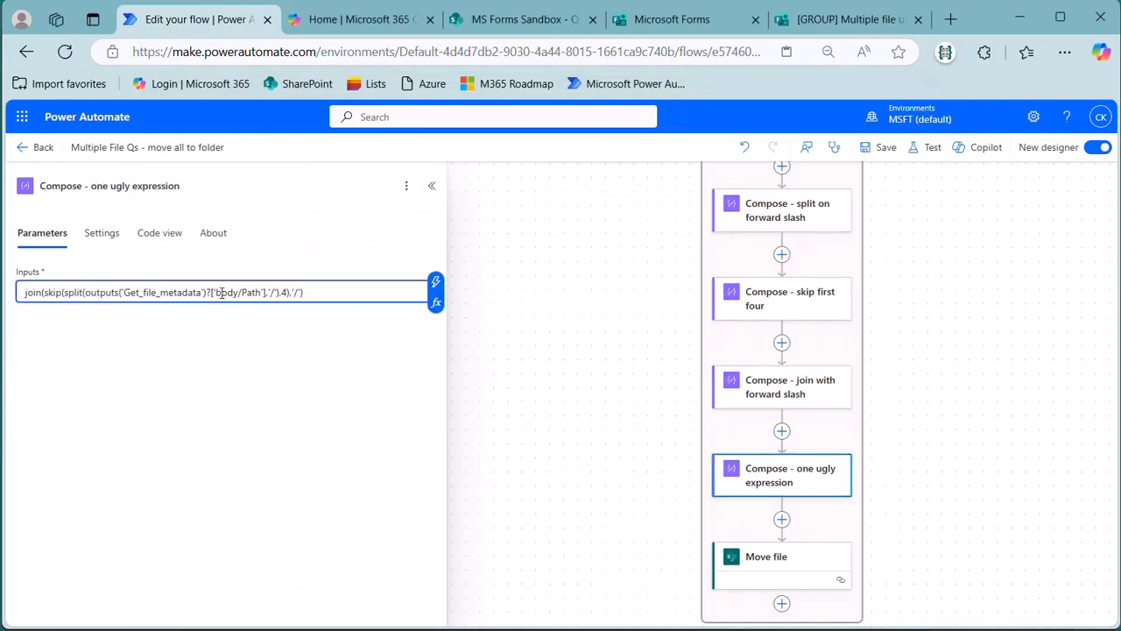
key("ctrl+z")
left_click(437, 302)
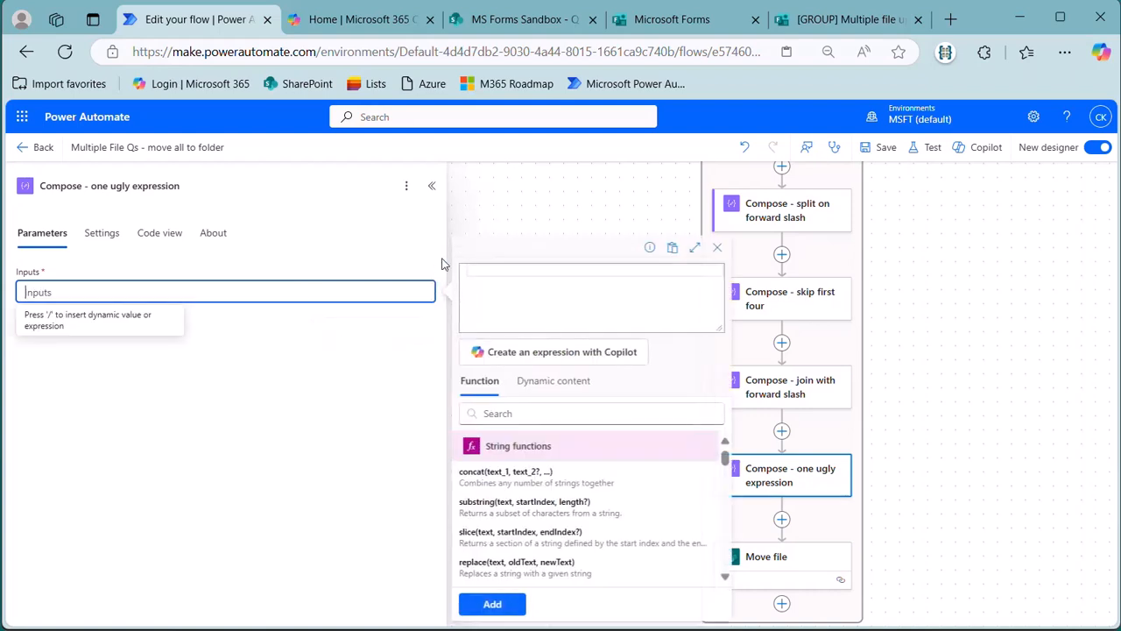
key("ctrl+v")
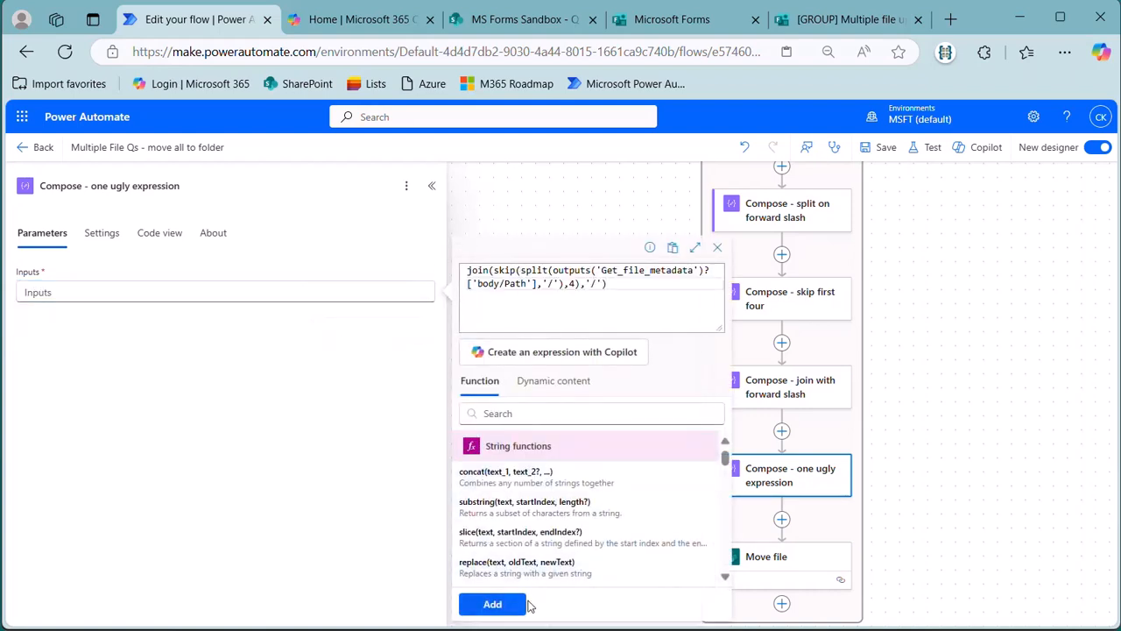
left_click(494, 604)
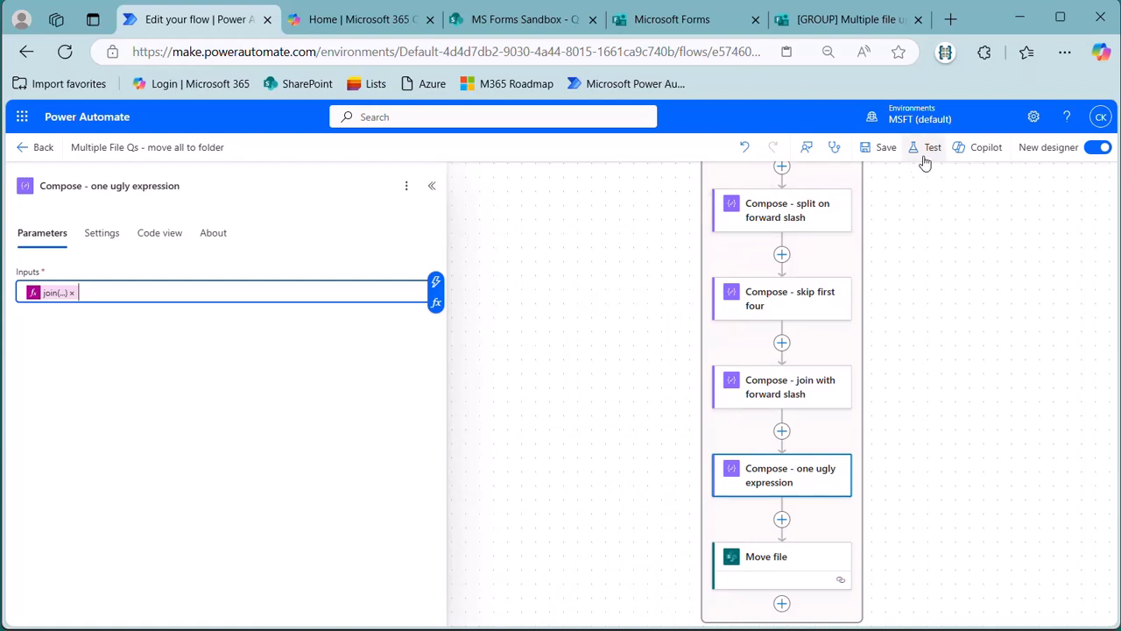
In Move file, replace the Body token in File to Move with the Outputs of Compose - one ugly expression.
scroll(813, 429, "down", 1)
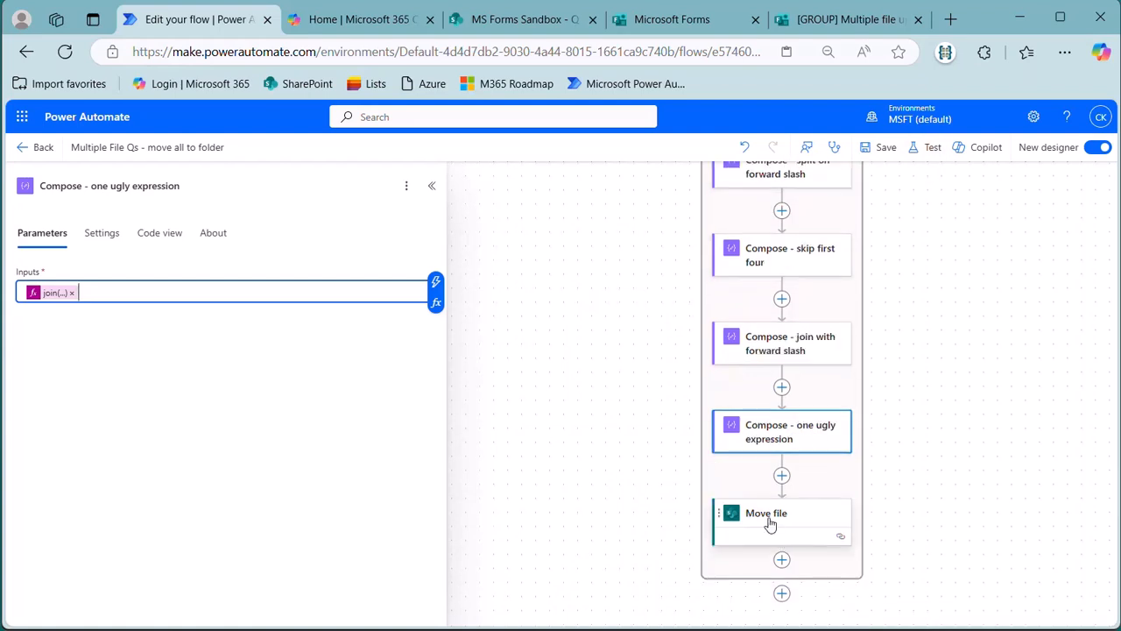
left_click(771, 519)
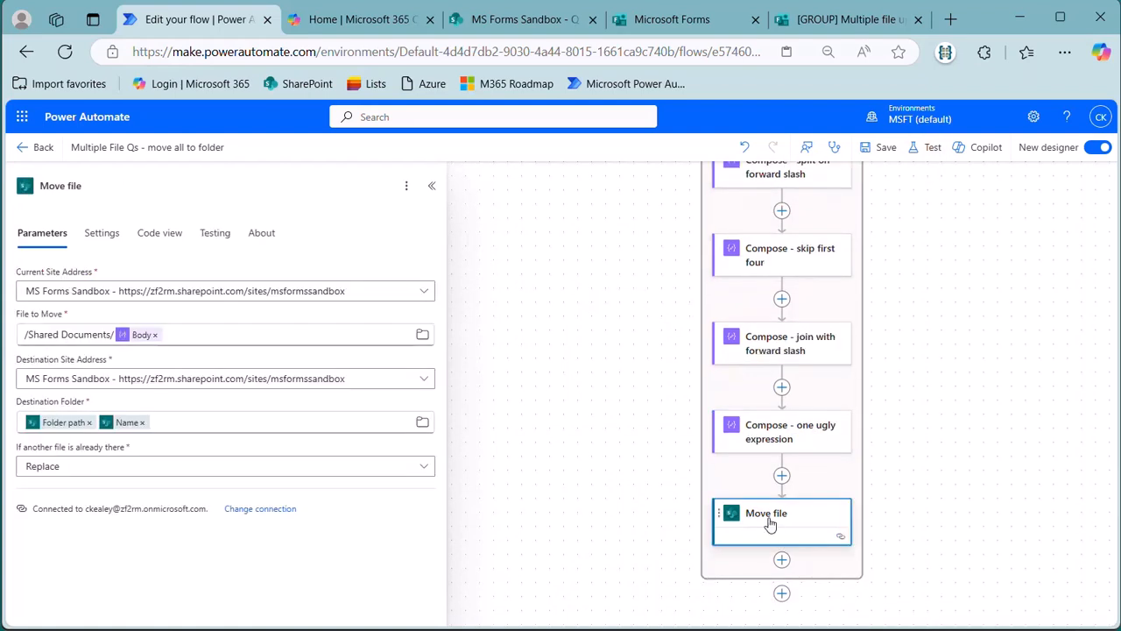
left_click(155, 335)
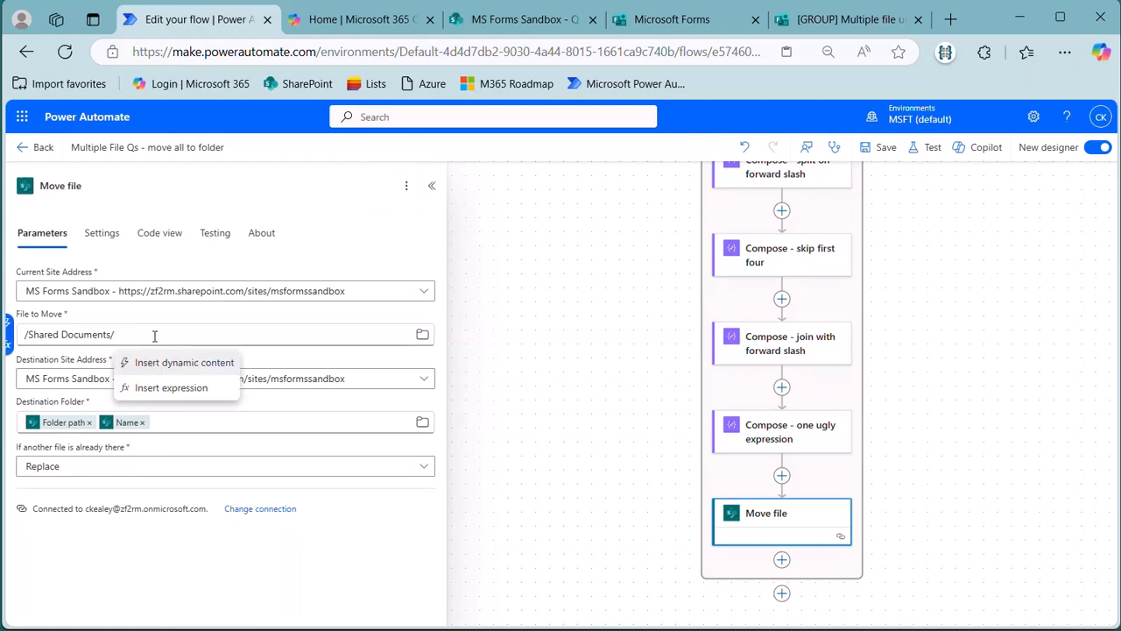
left_click(150, 366)
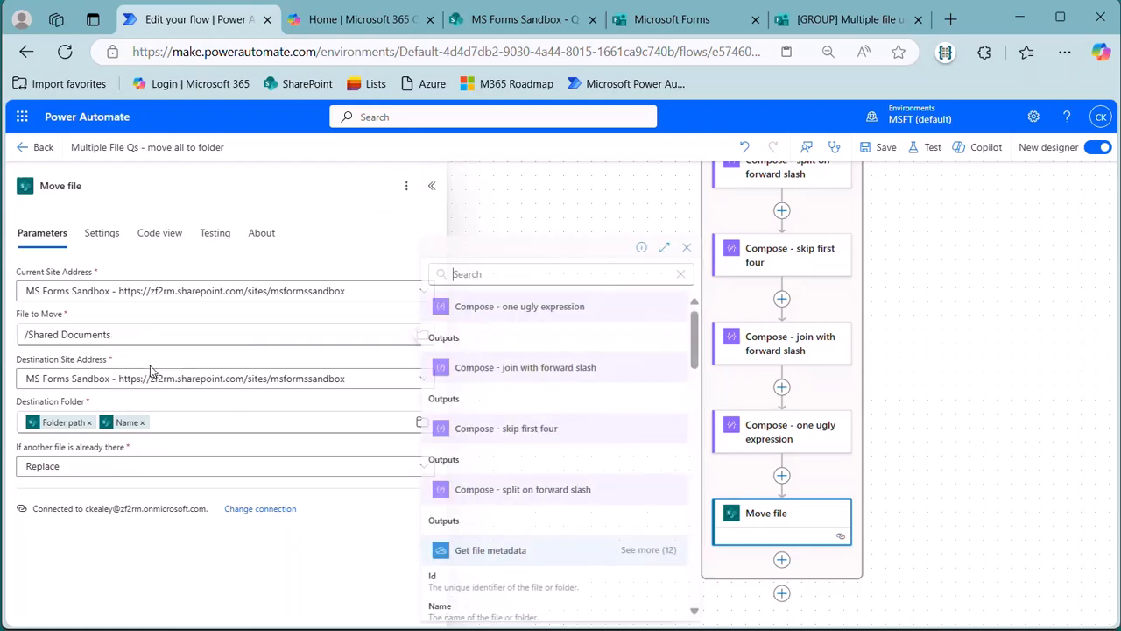
left_click(490, 333)
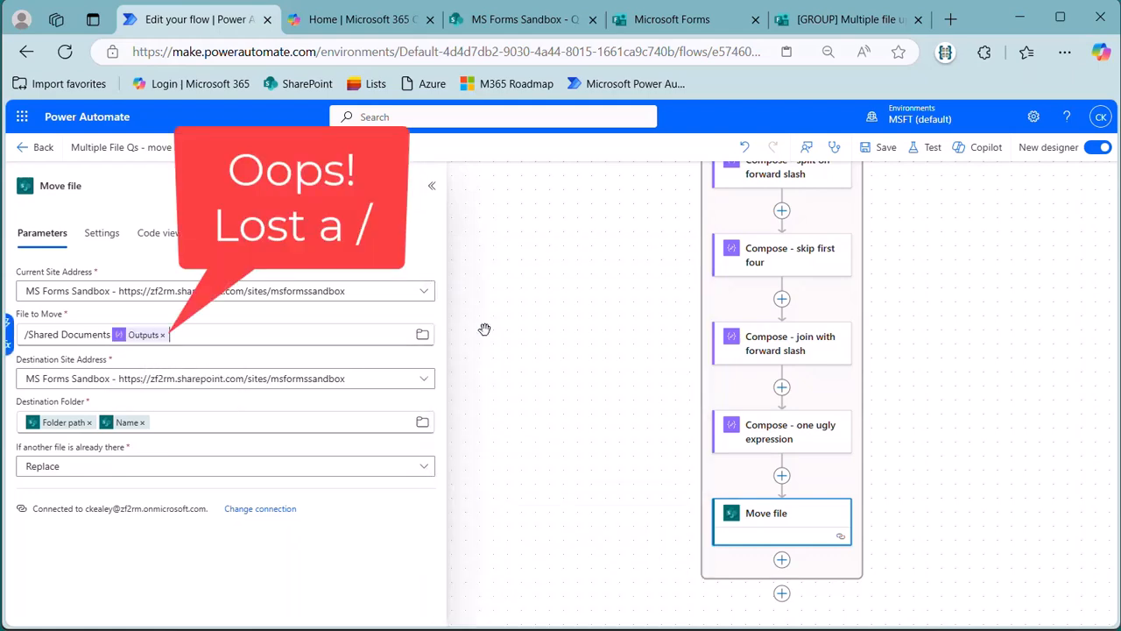
Save the flow, leave the designer and return to the group form's preview.
left_click(885, 148)
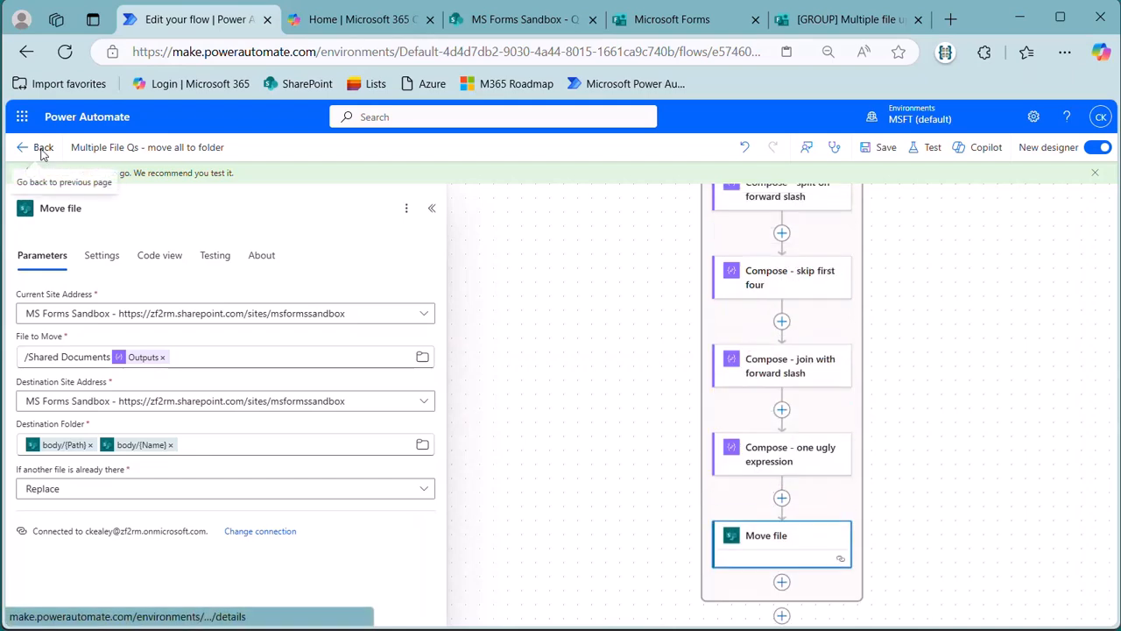
left_click(41, 153)
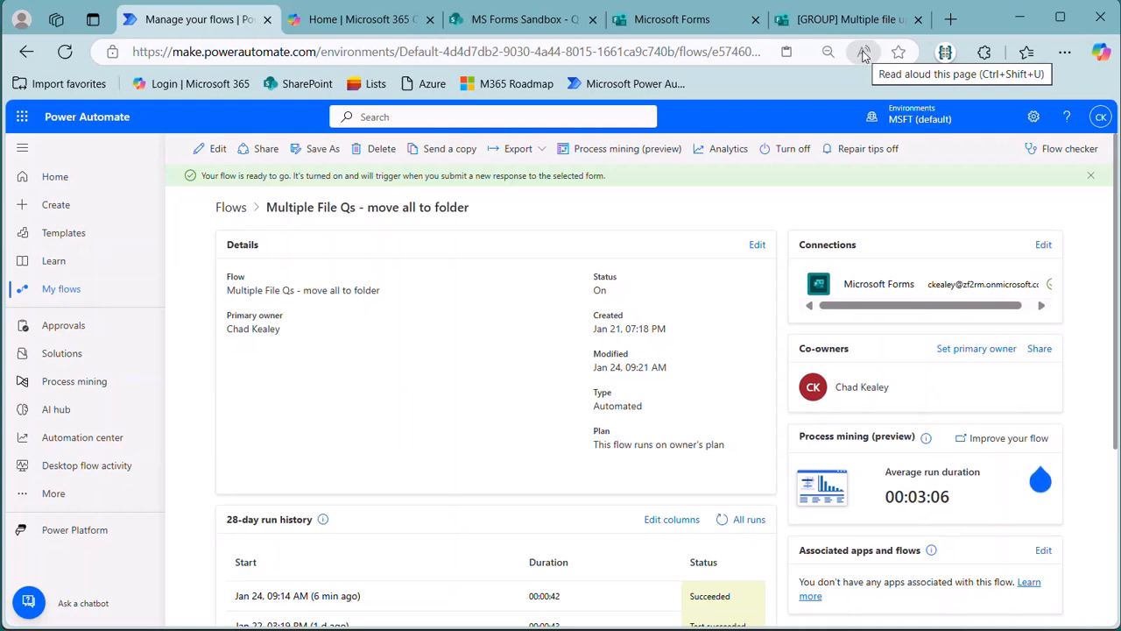
left_click(797, 21)
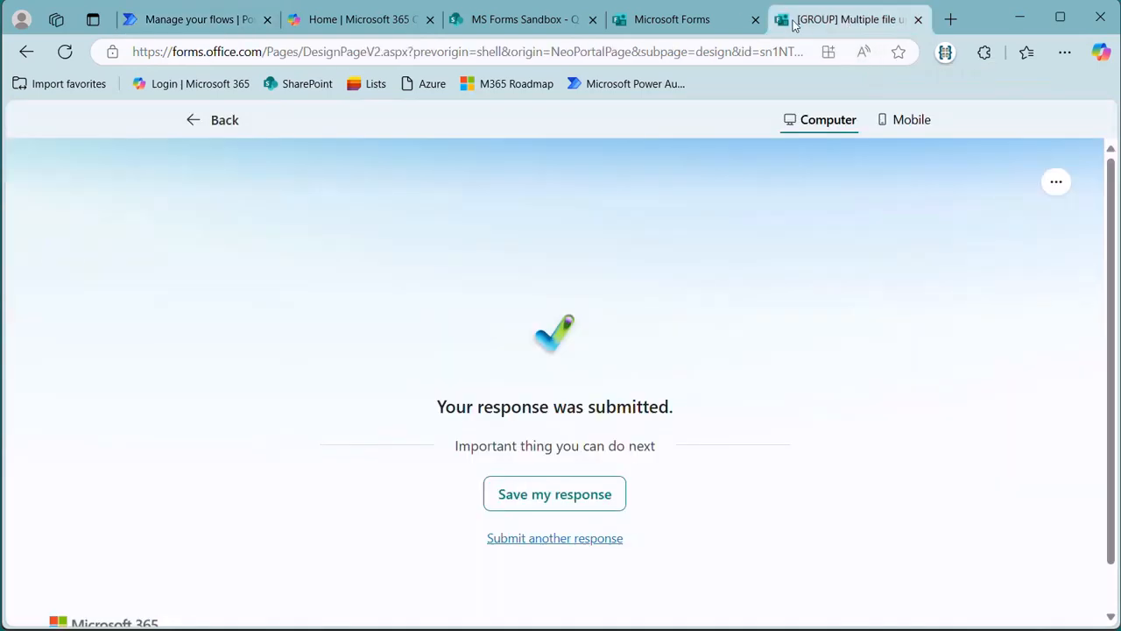
Start another response to the group form and upload camtasia-certification-icon.png for Q1.
left_click(552, 538)
left_click(306, 459)
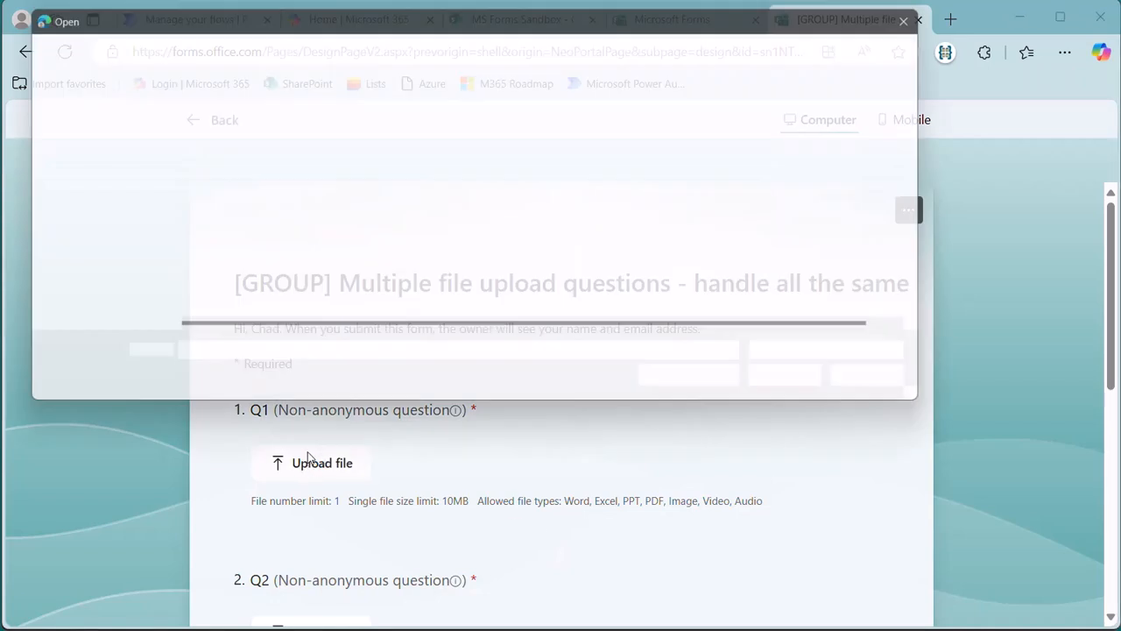
left_click(248, 232)
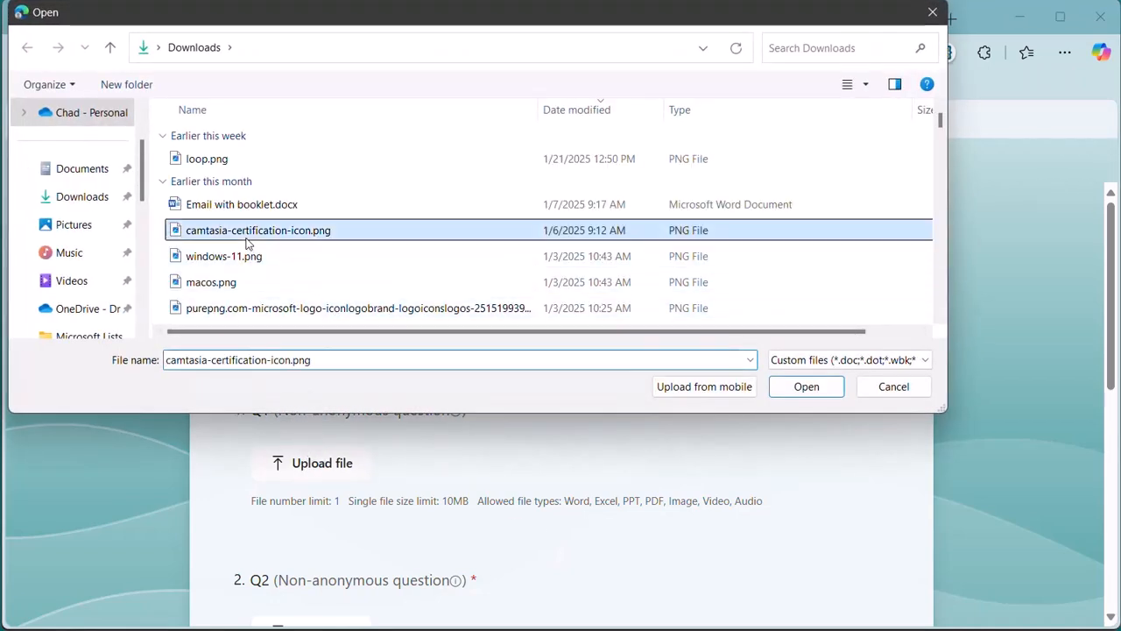
left_click(805, 386)
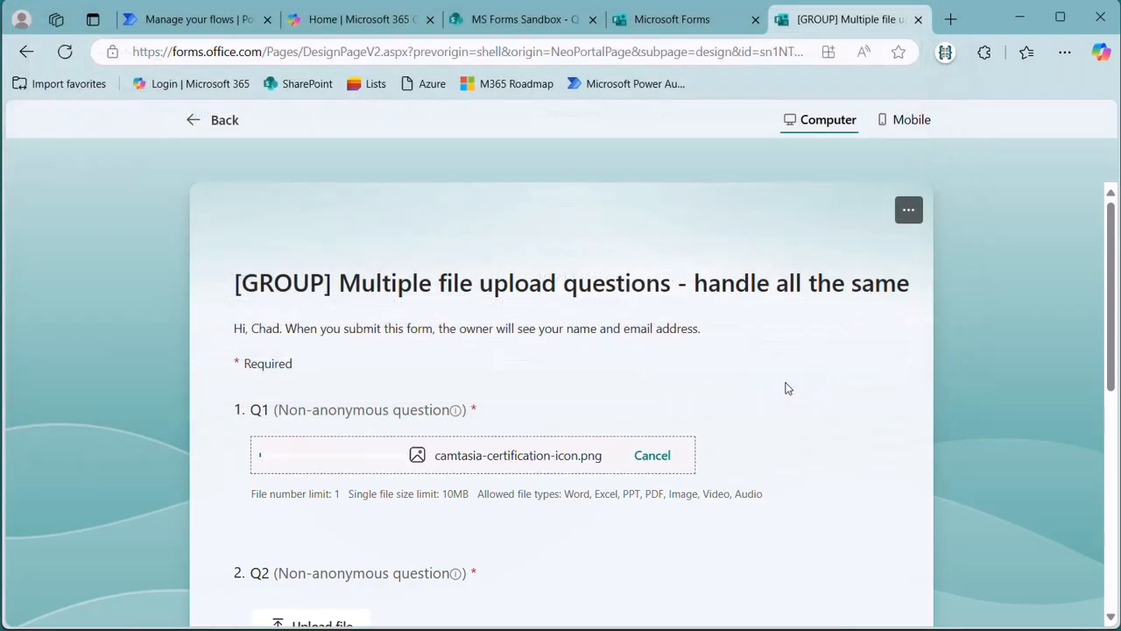
Upload Email with booklet.docx from Downloads as the answer to Q2.
scroll(346, 386, "down", 3)
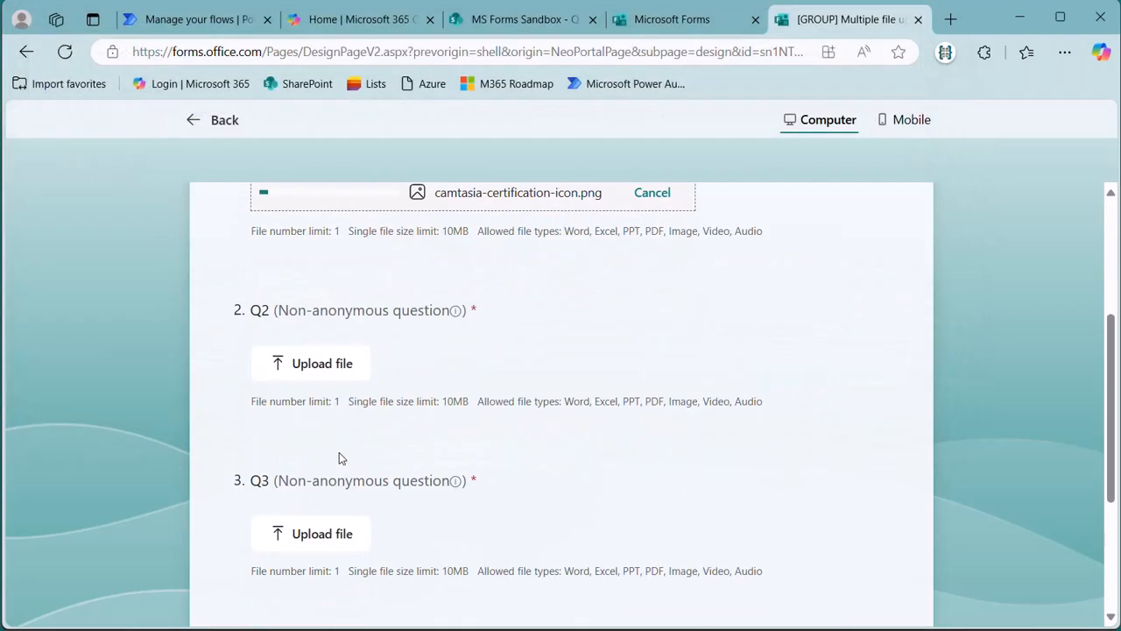
left_click(321, 361)
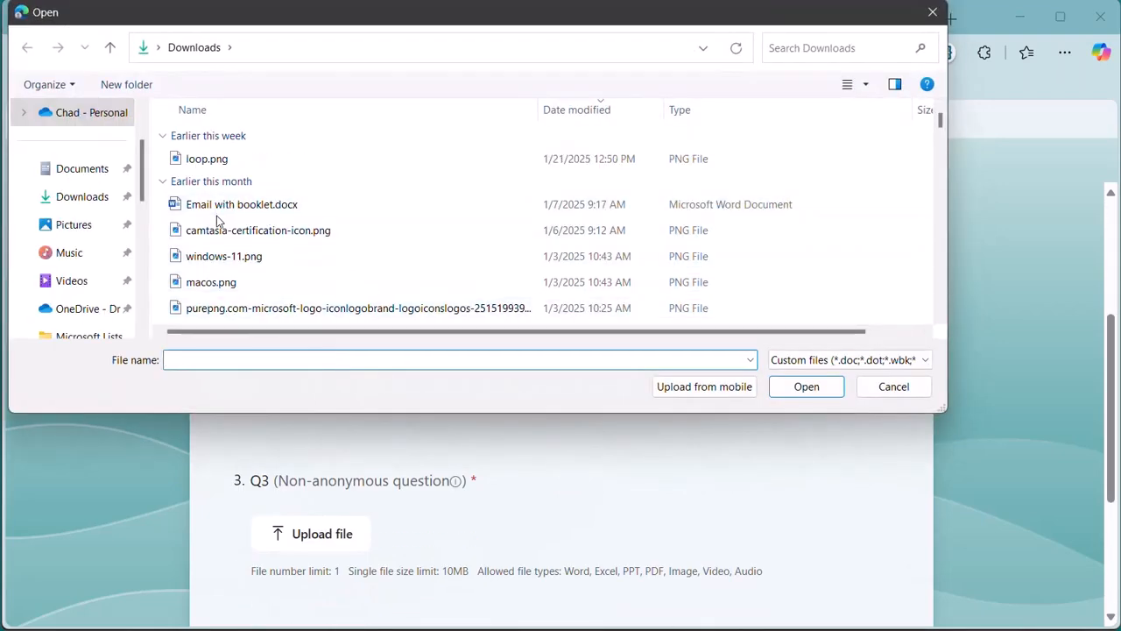
left_click(219, 212)
left_click(807, 386)
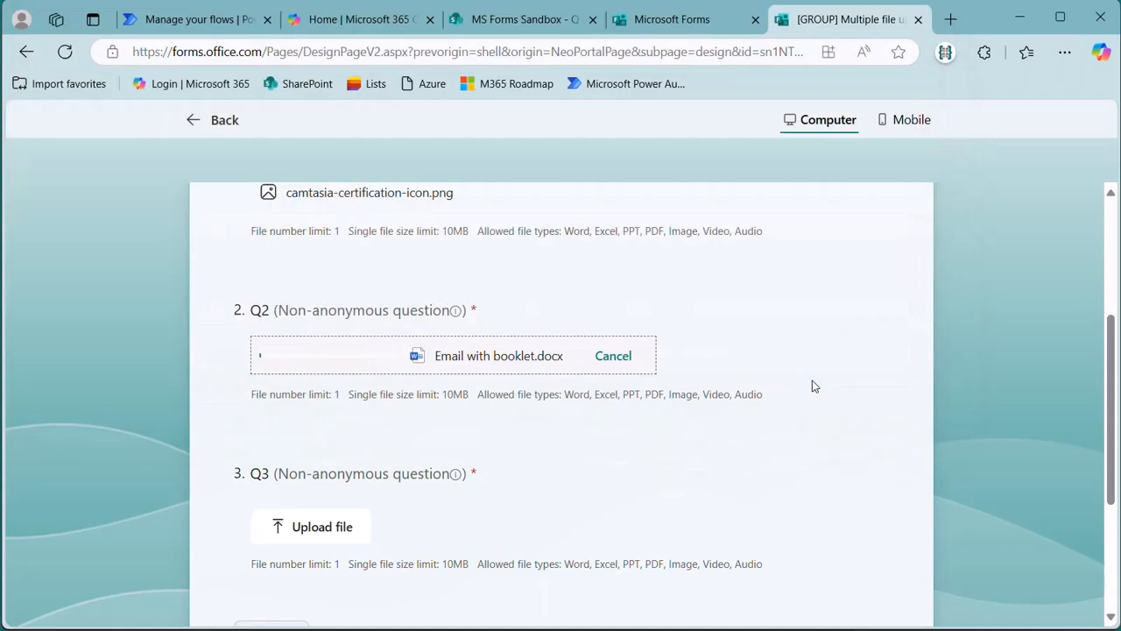
Upload Dell_Logo.png from Downloads for Q3 and submit the form response.
scroll(420, 543, "down", 2)
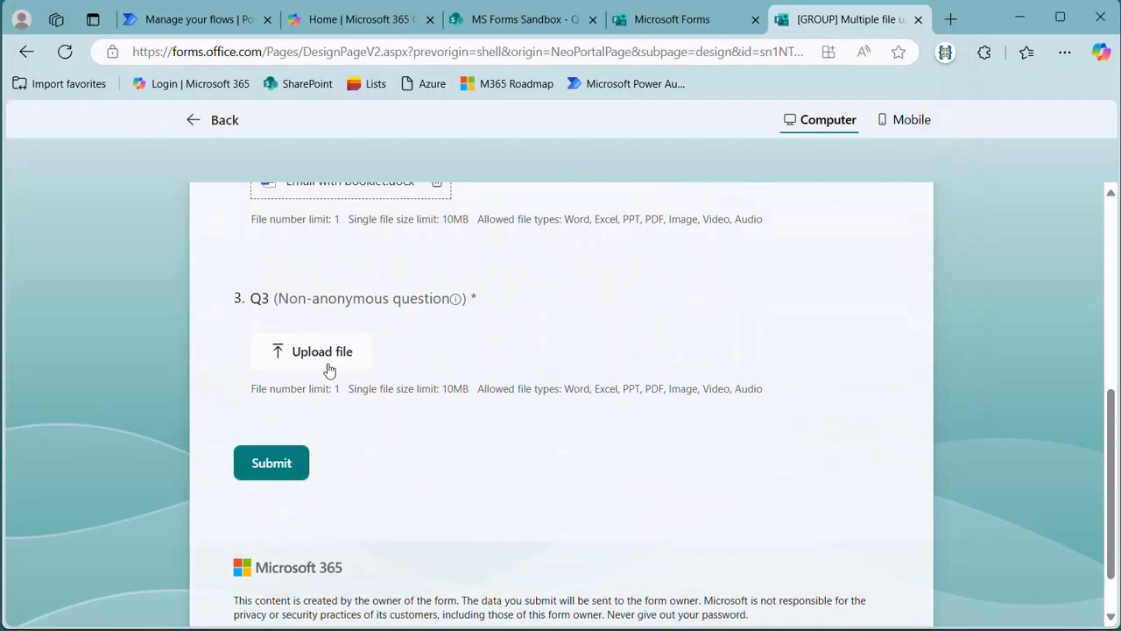
left_click(325, 361)
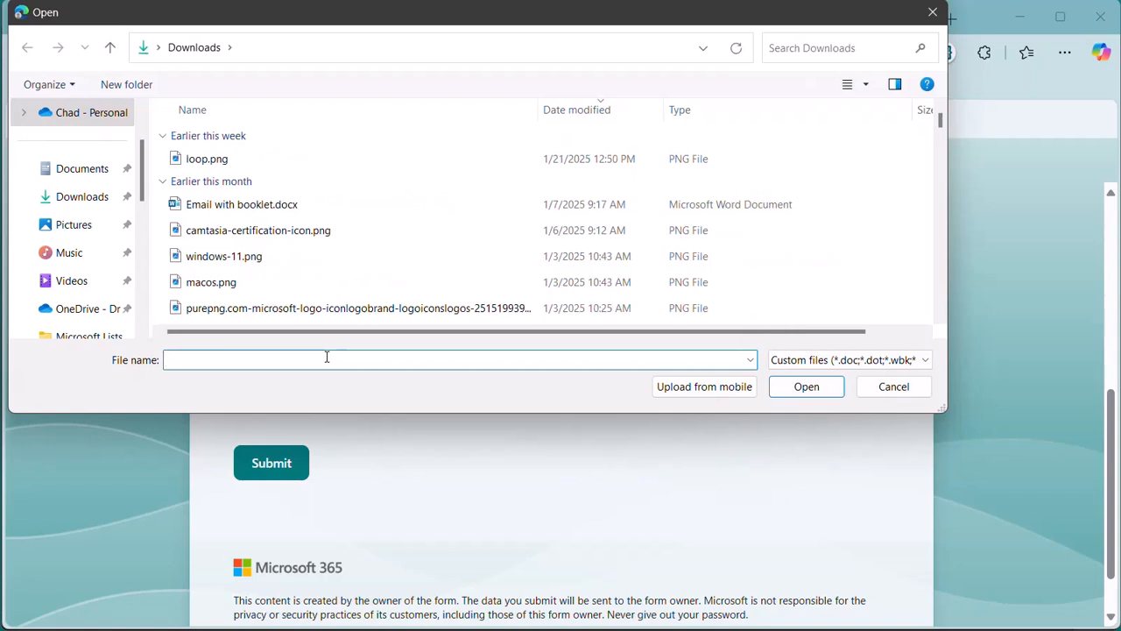
scroll(283, 290, "down", 1)
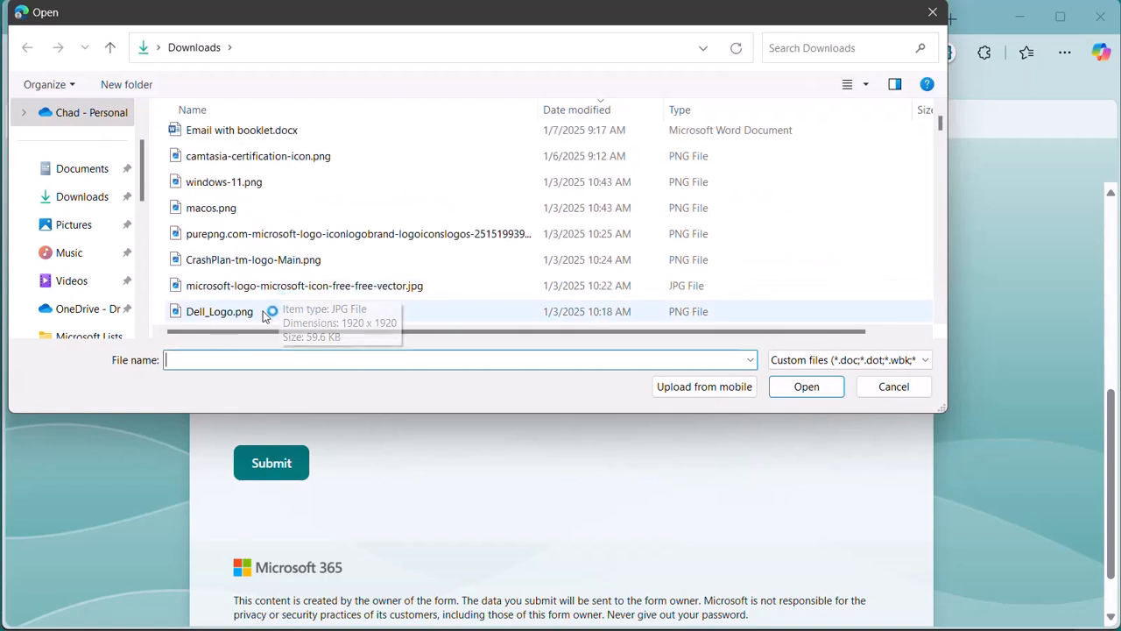
left_click(230, 312)
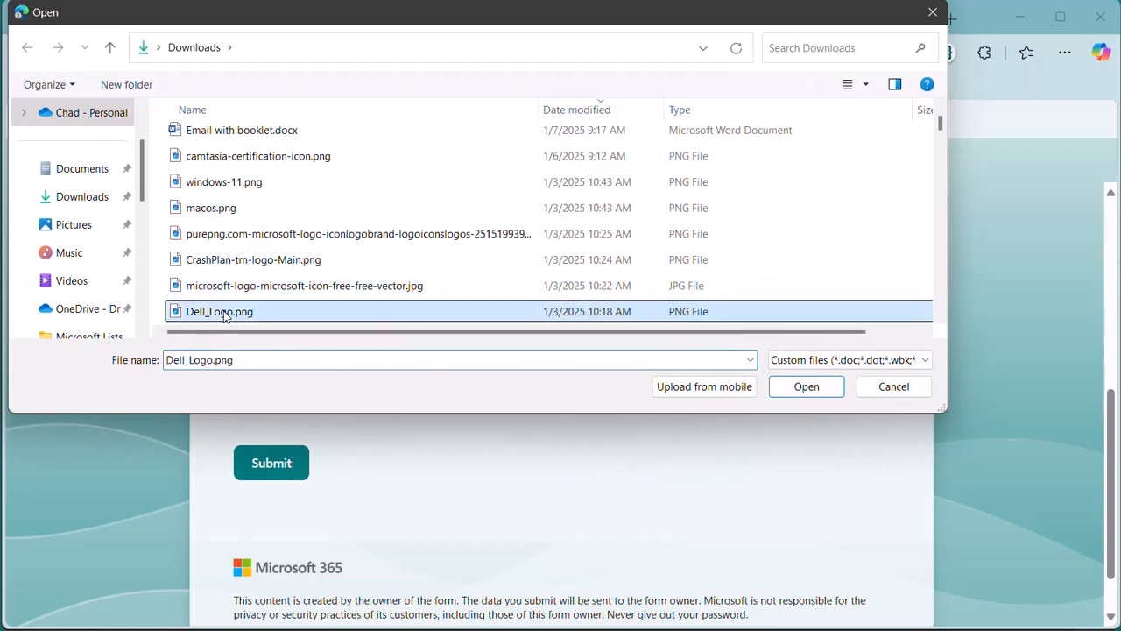
left_click(805, 386)
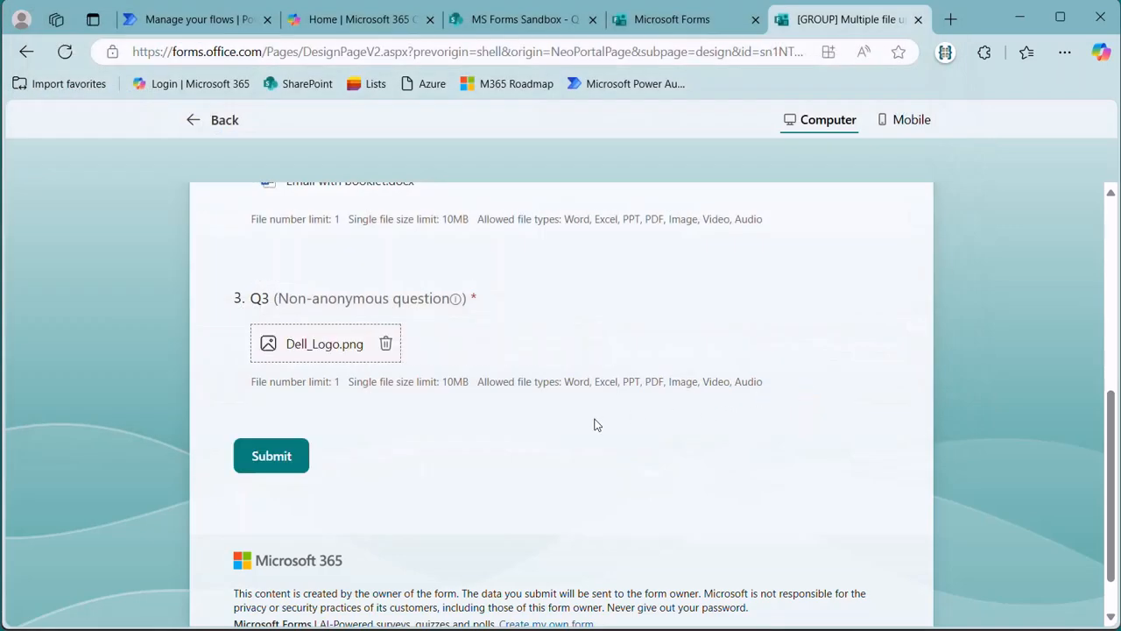
left_click(283, 462)
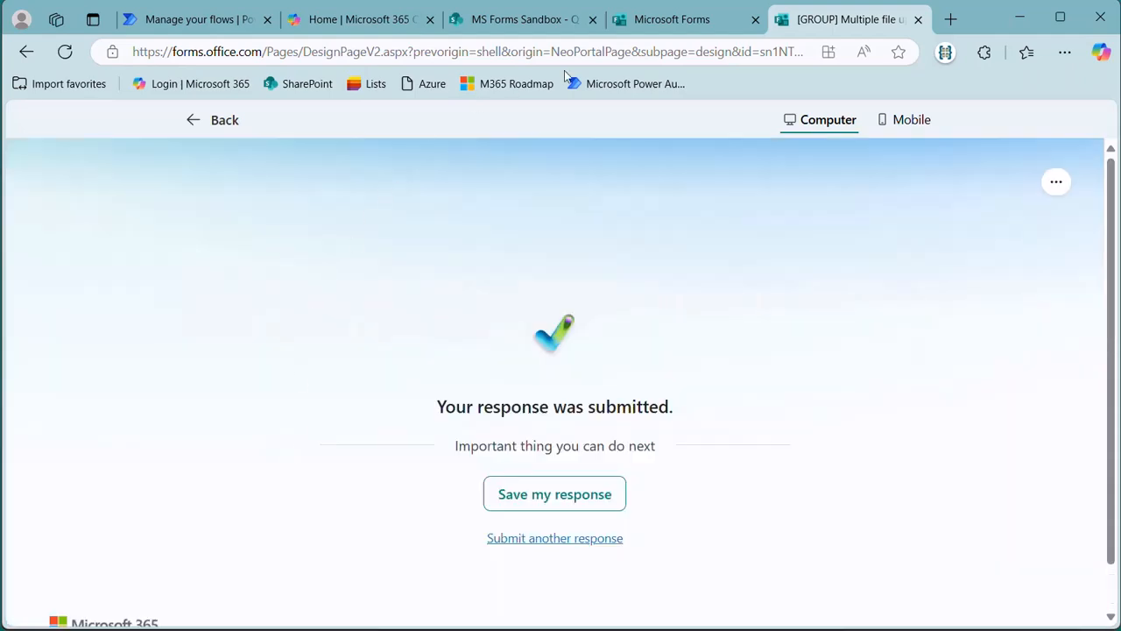
Refresh the flow's run history, then open the newest run and inspect the inputs and outputs of Move file.
left_click(199, 19)
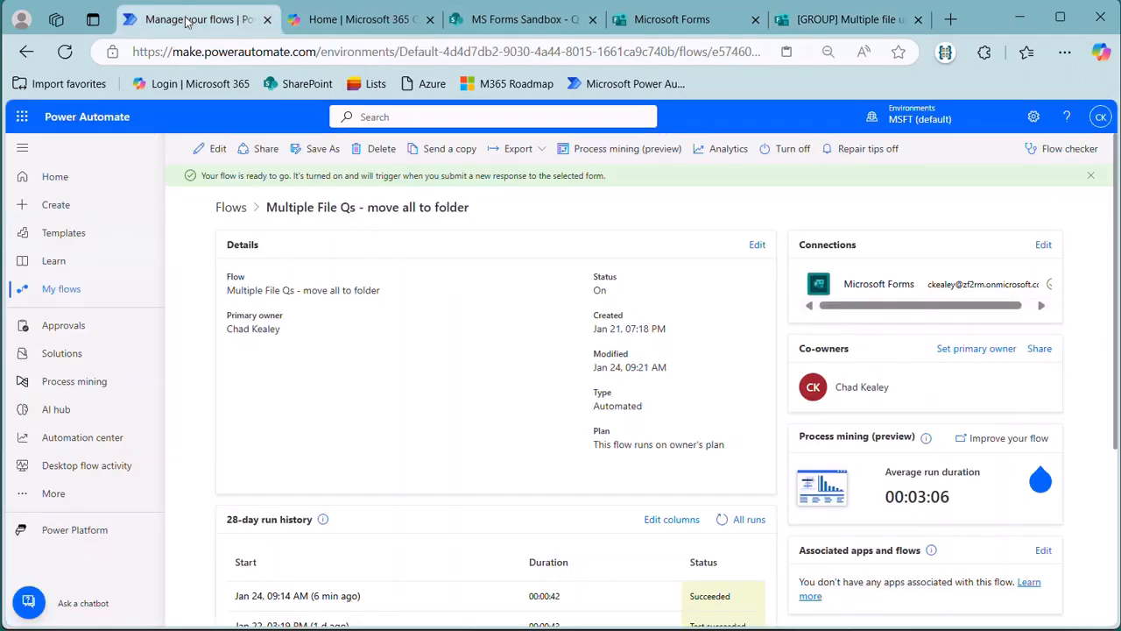
left_click(725, 523)
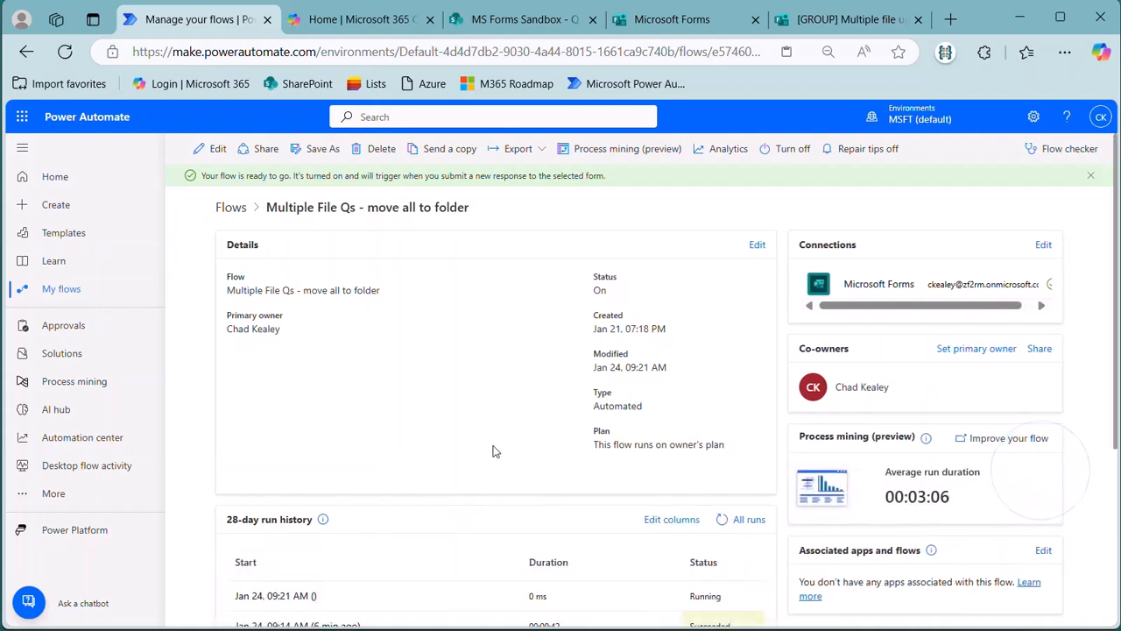
left_click(724, 519)
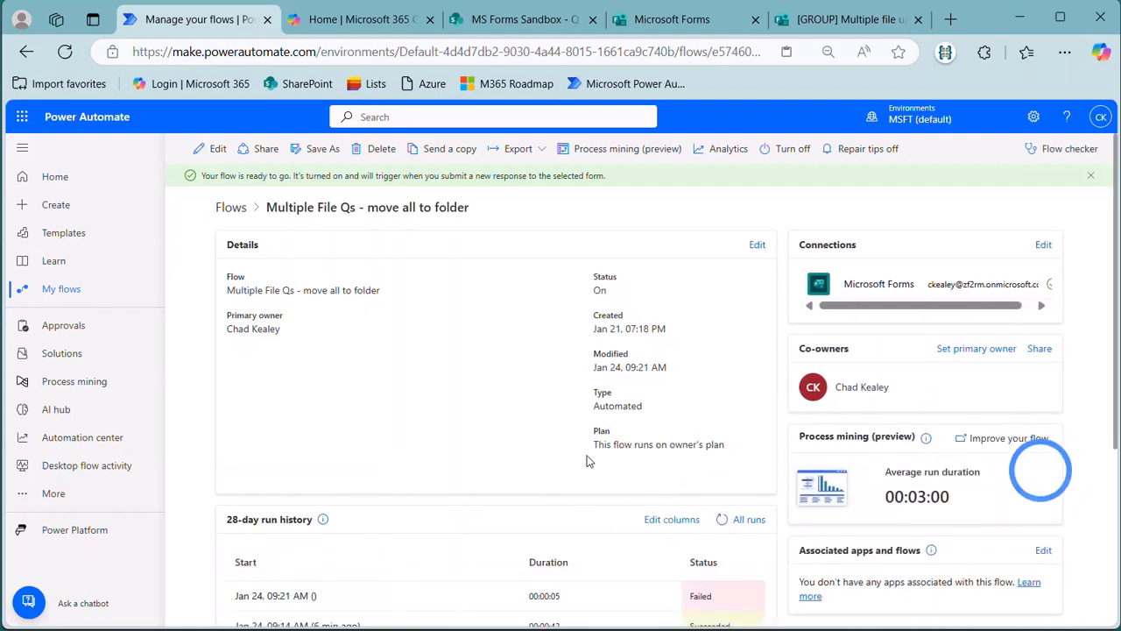
left_click(276, 597)
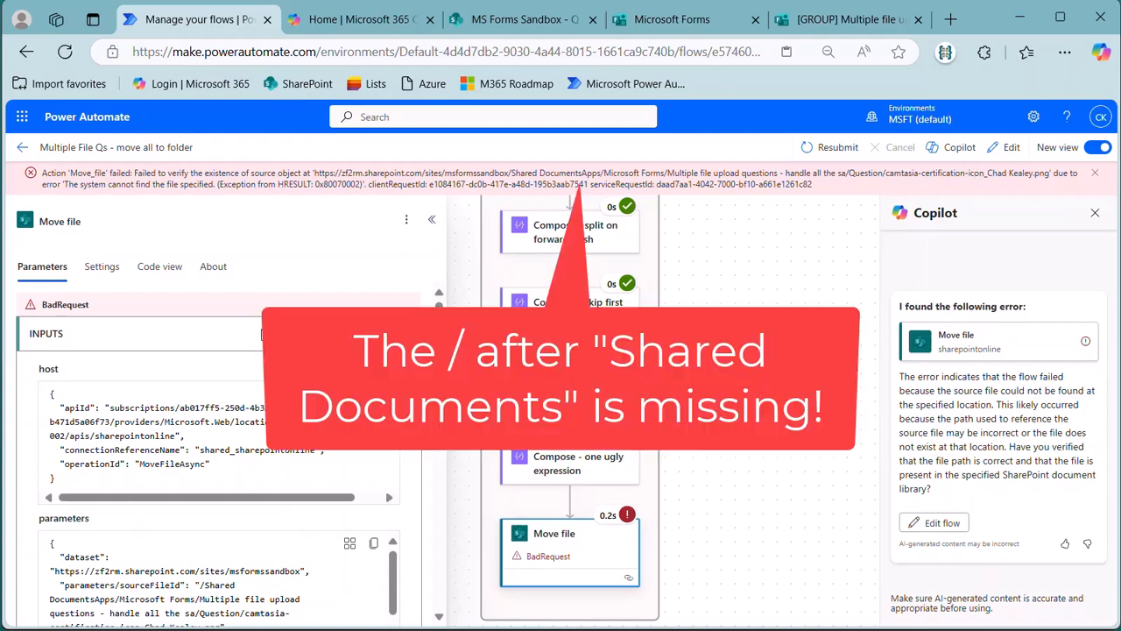
scroll(114, 613, "down", 6)
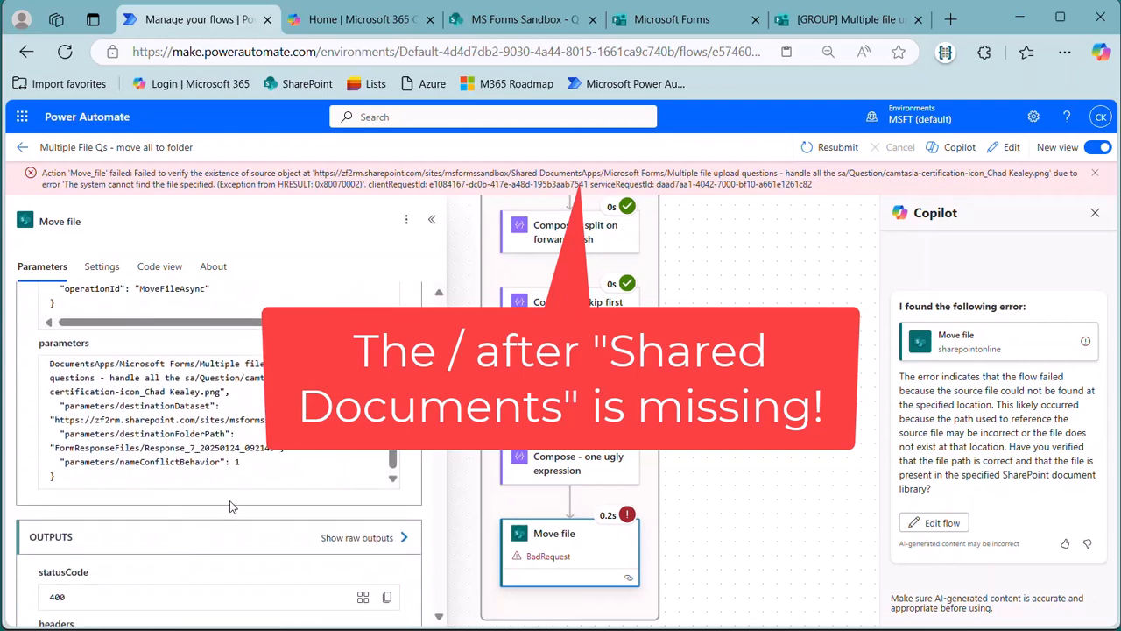
scroll(230, 506, "down", 2)
scroll(185, 505, "up", 5)
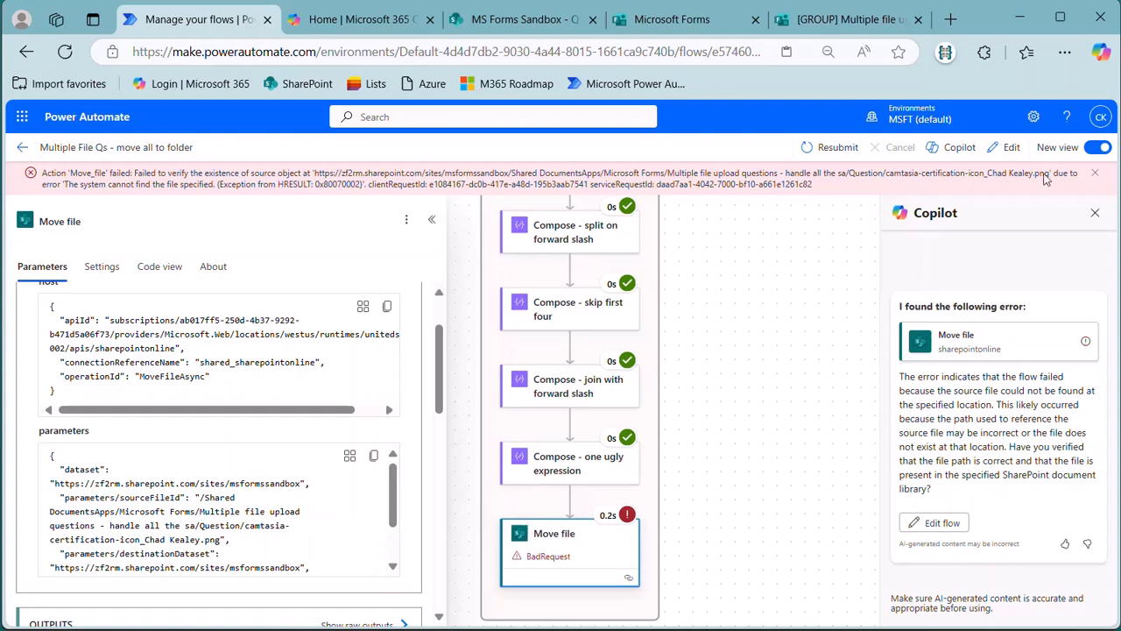
Edit the flow's Move file action to add a forward slash after /Shared Documents in File to Move, and save the flow.
left_click(1007, 147)
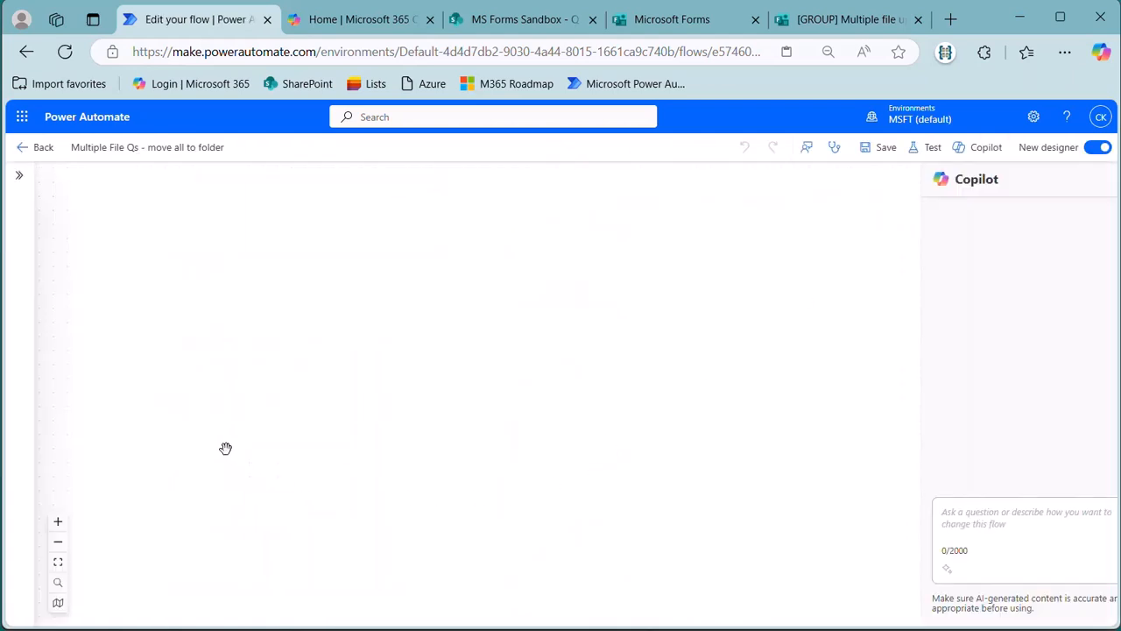
scroll(549, 489, "down", 5)
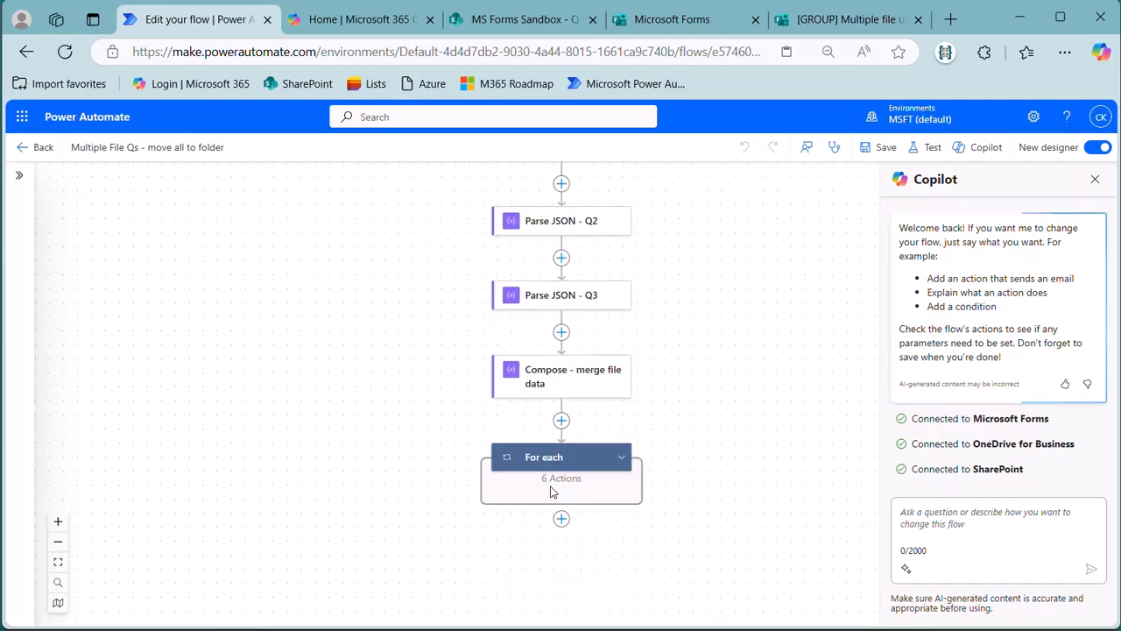
scroll(604, 482, "down", 6)
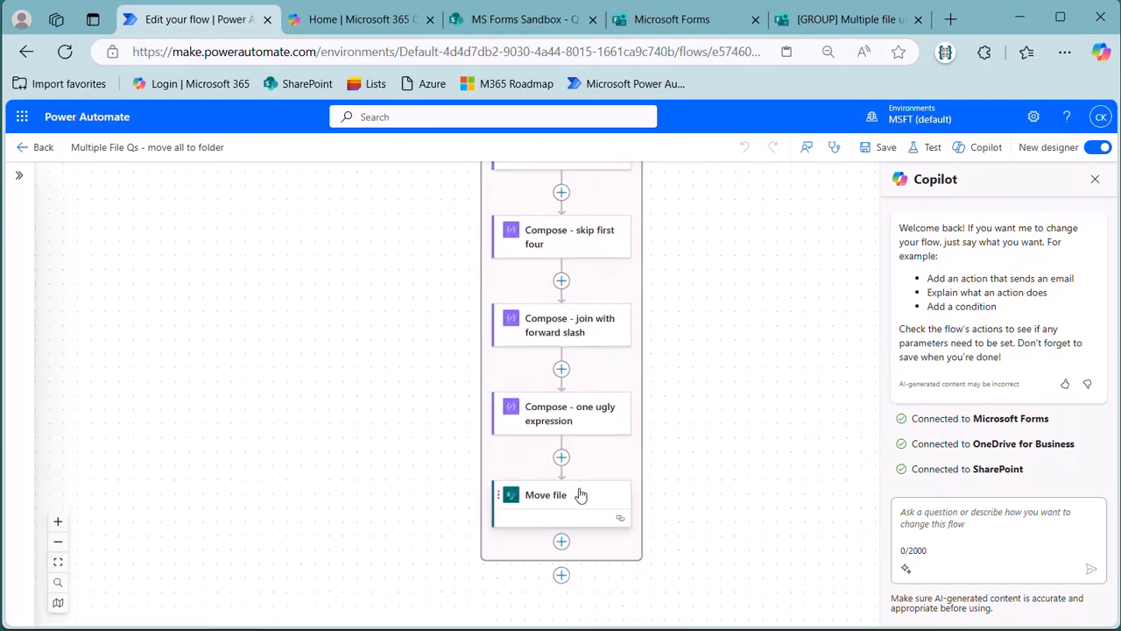
left_click(577, 499)
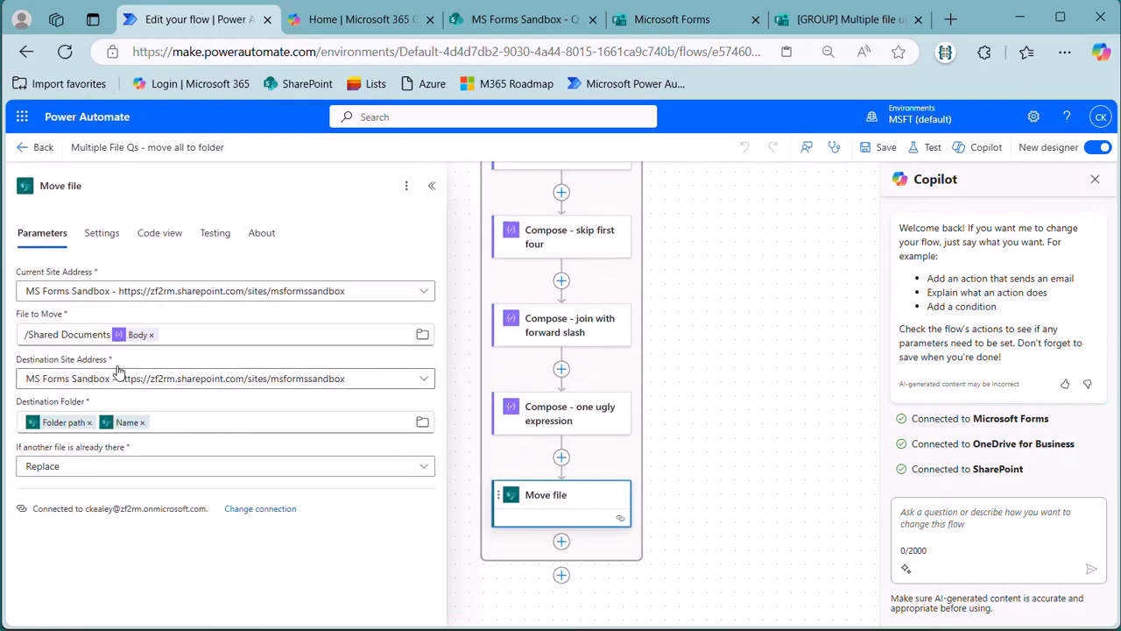
left_click(185, 335)
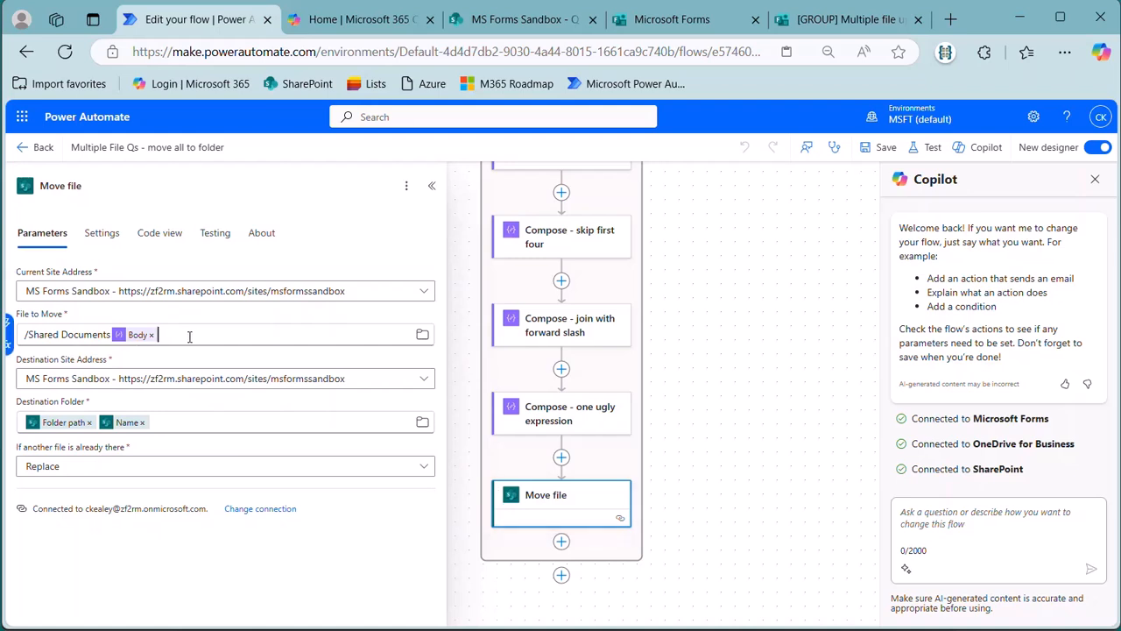
key("Left")
type("/")
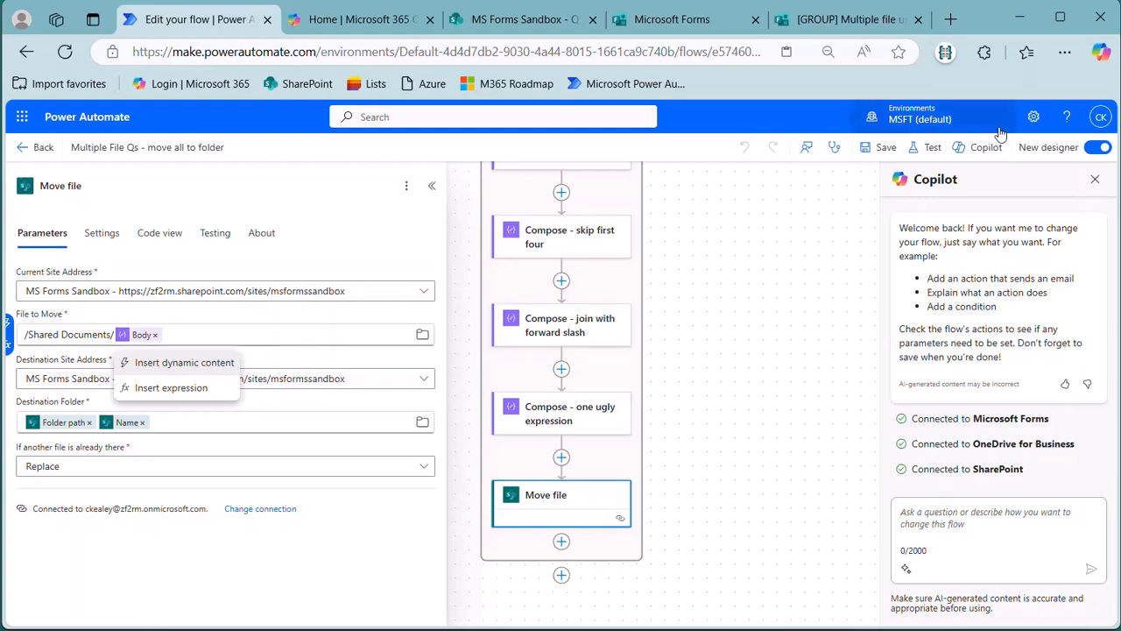
left_click(881, 147)
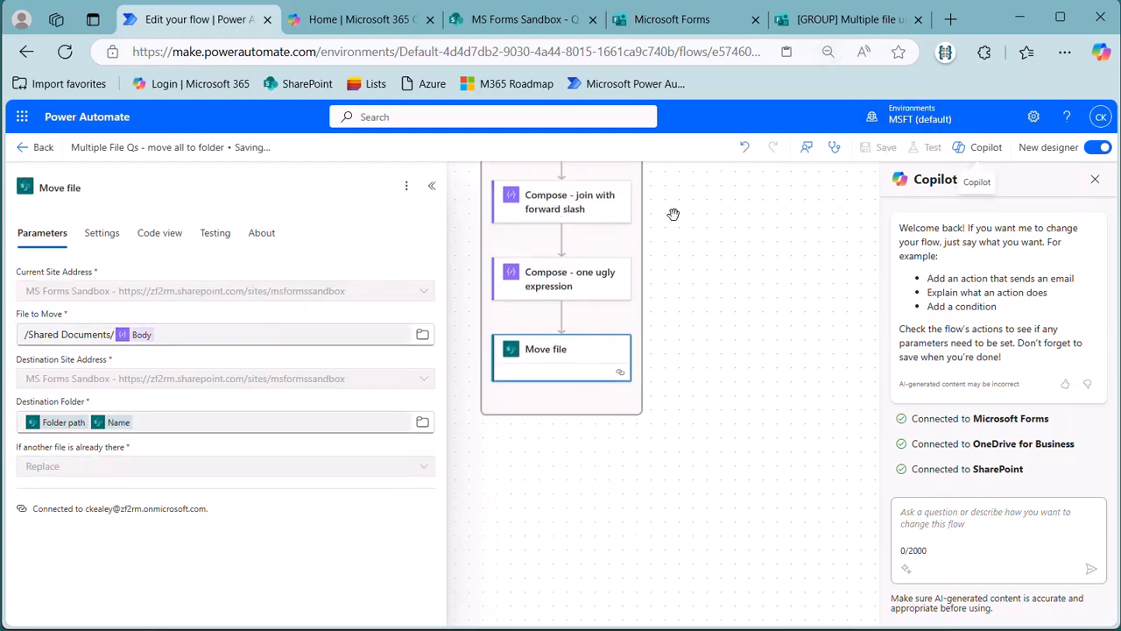
Return to the group form's preview, start another response and upload ans-alternate-all_black.png for Q1.
mouse_move(860, 26)
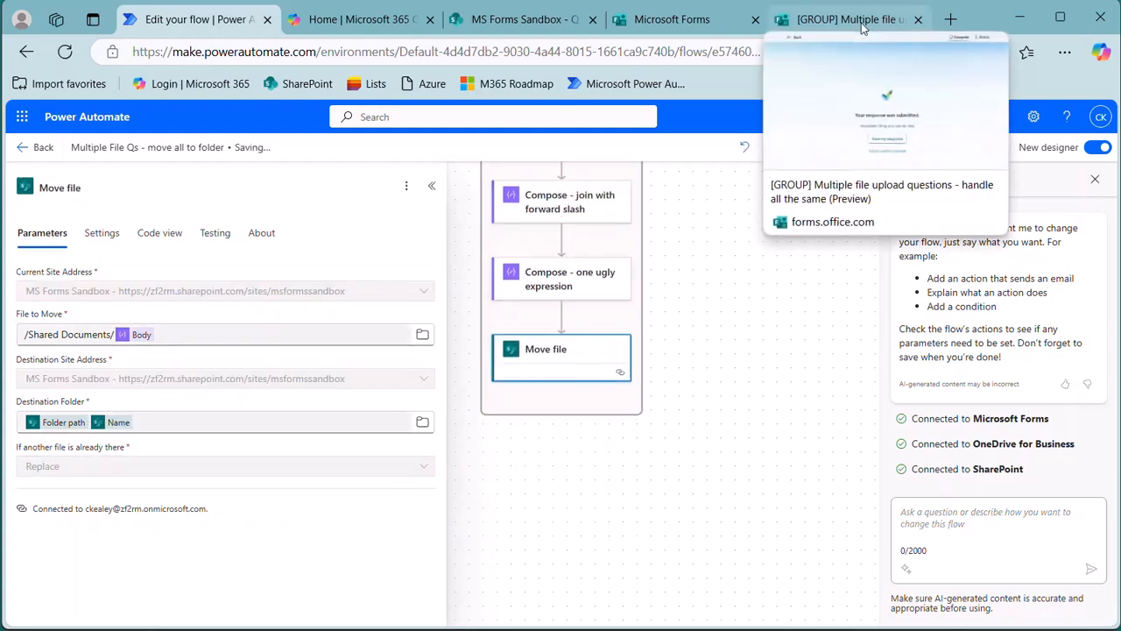
left_click(857, 21)
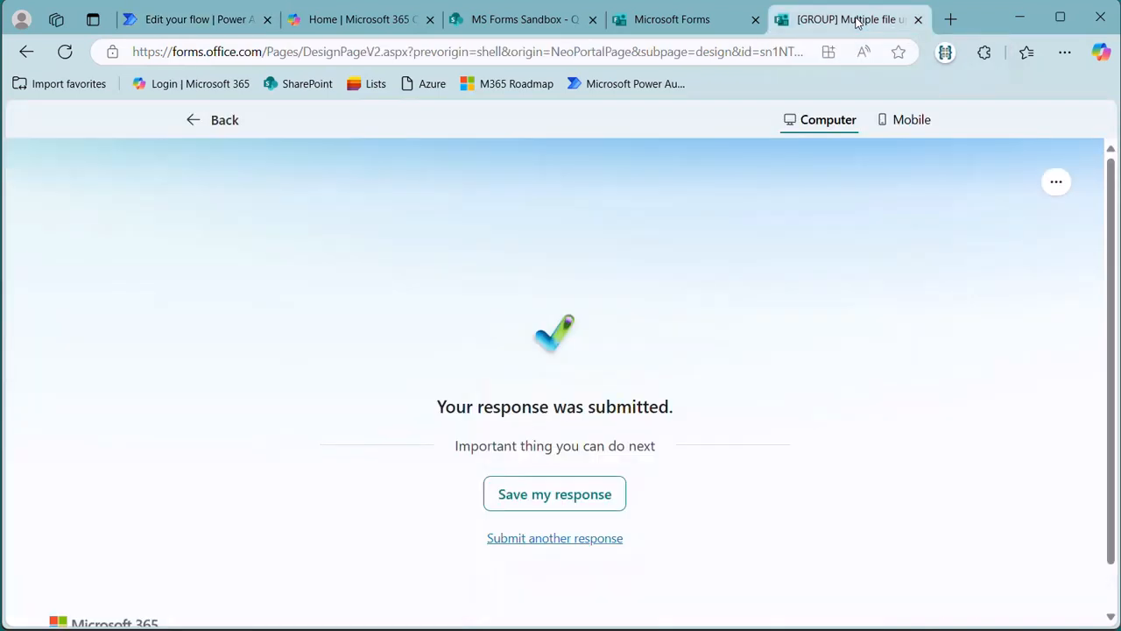
left_click(554, 540)
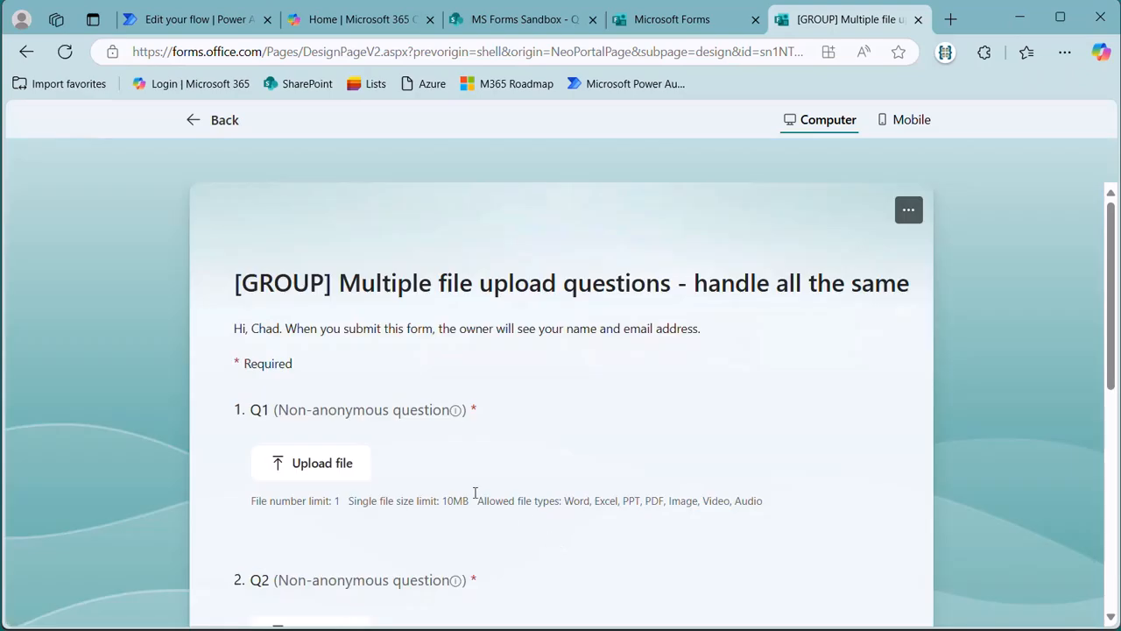
left_click(348, 465)
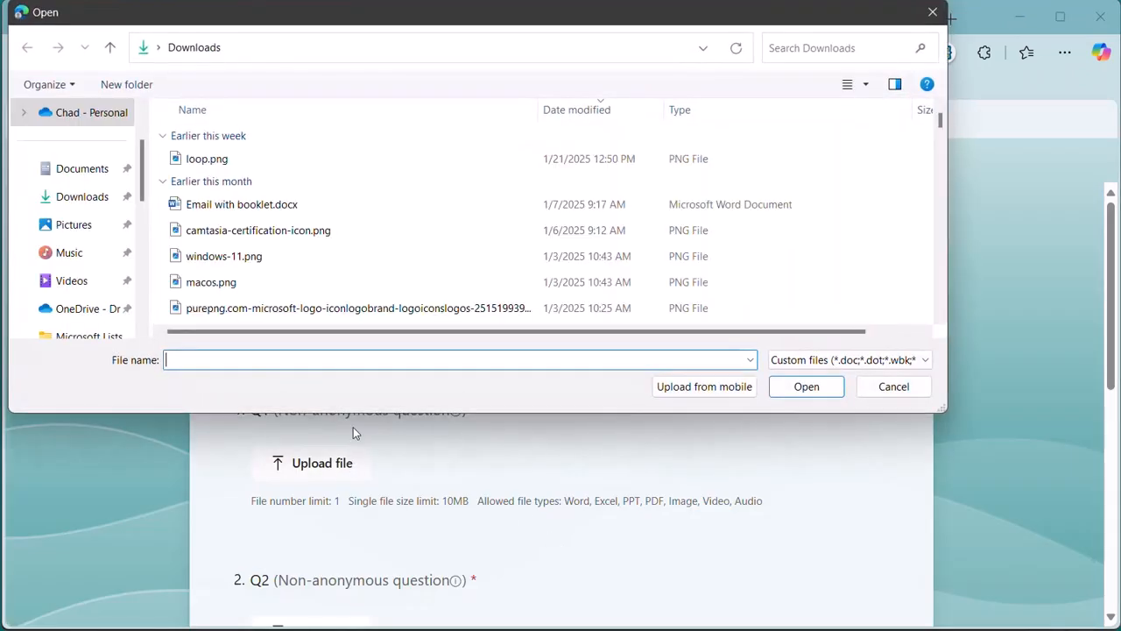
scroll(281, 298, "down", 5)
left_click(257, 288)
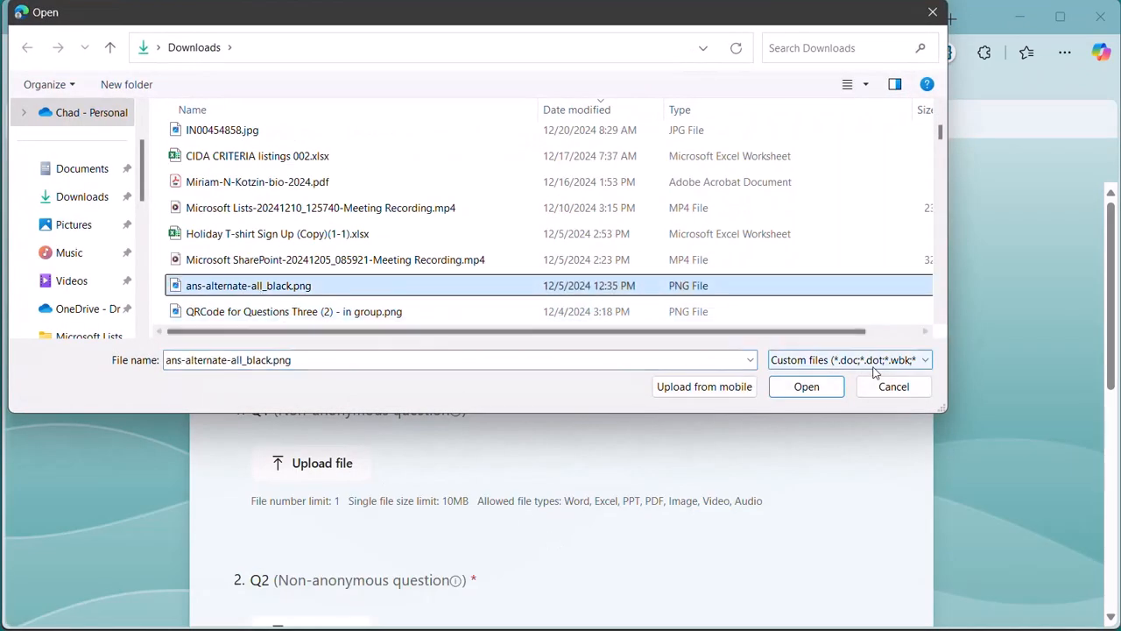
left_click(787, 386)
Upload Holiday T-shirt Sign Up (Copy)(1-1).xlsx from Downloads as the answer to Q2.
scroll(294, 517, "down", 4)
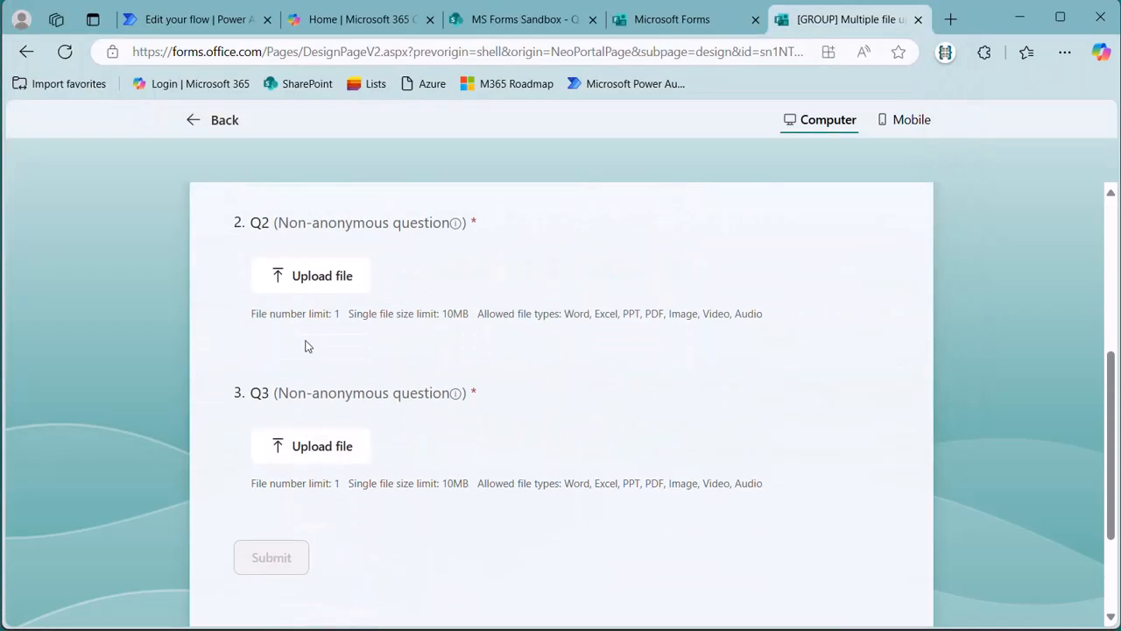
left_click(321, 275)
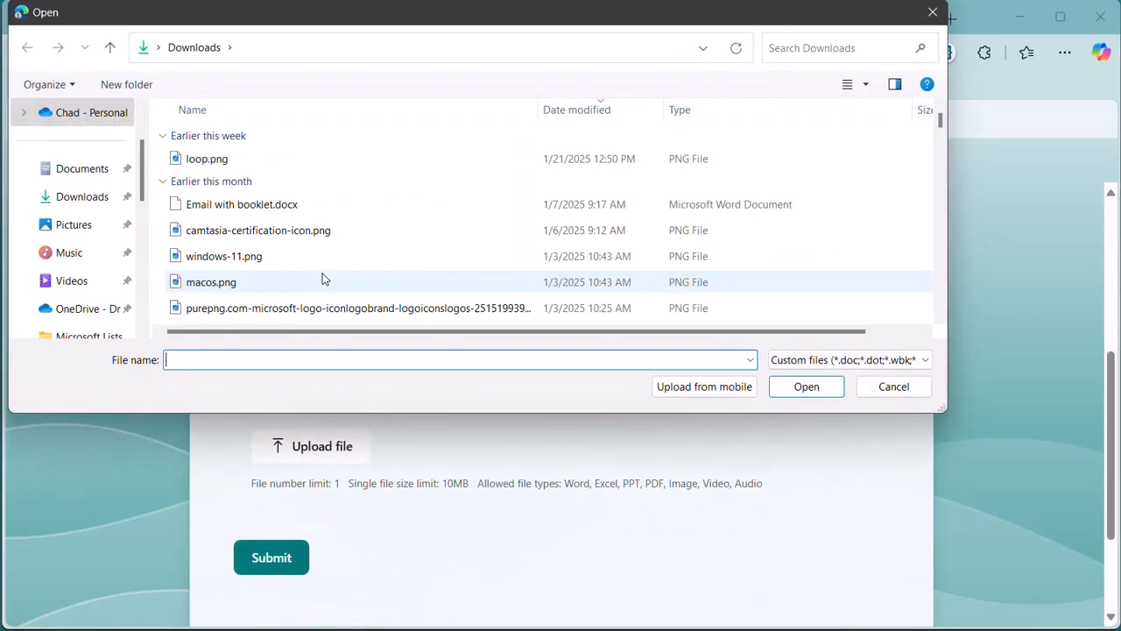
scroll(276, 262, "down", 5)
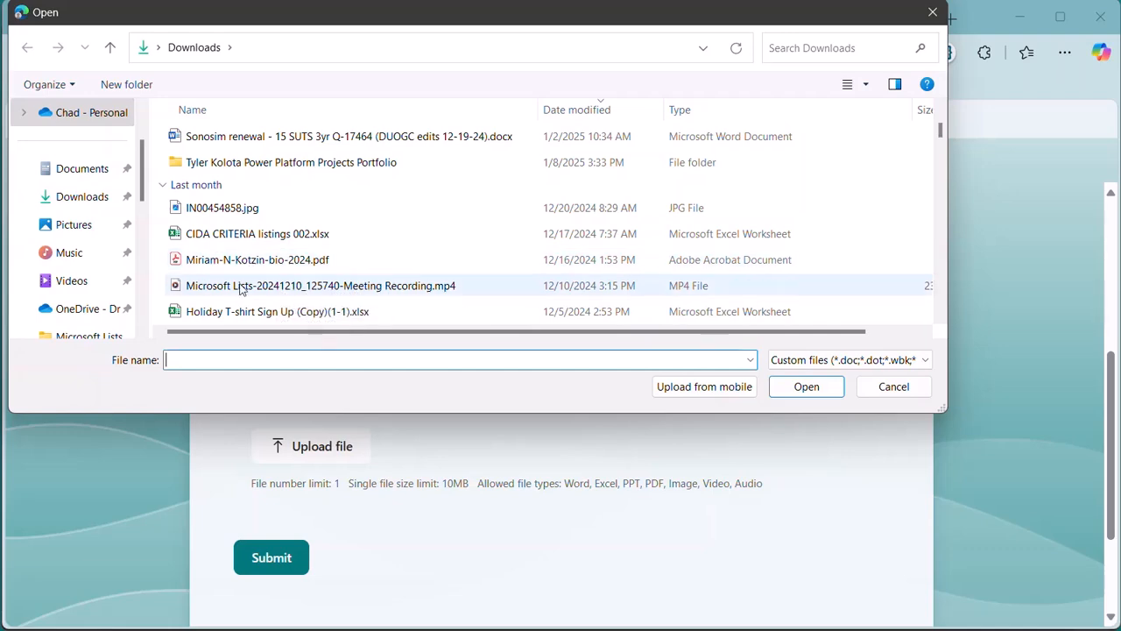
left_click(256, 313)
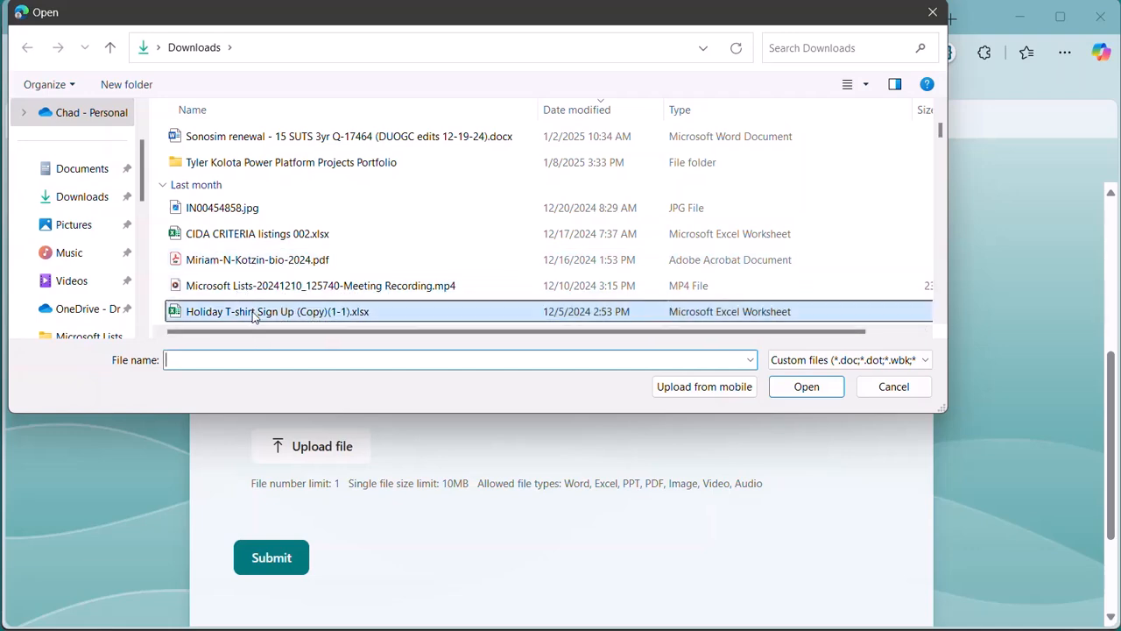
left_click(806, 387)
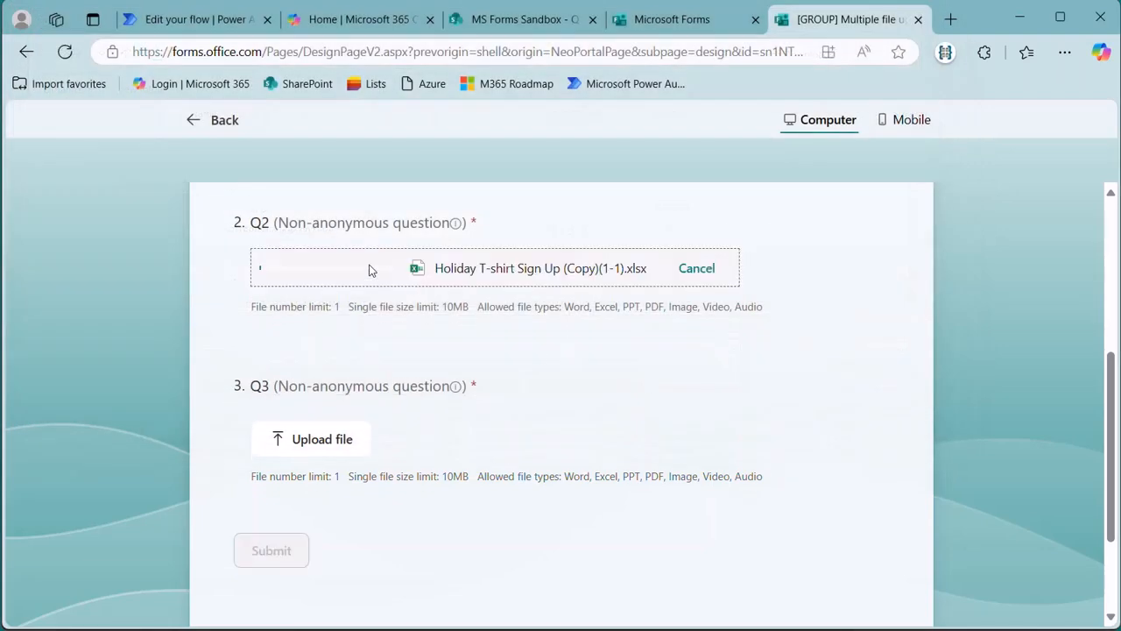
Upload ia-primary-full_color.png from Downloads as the answer to Q3 and submit the form response.
scroll(316, 385, "down", 3)
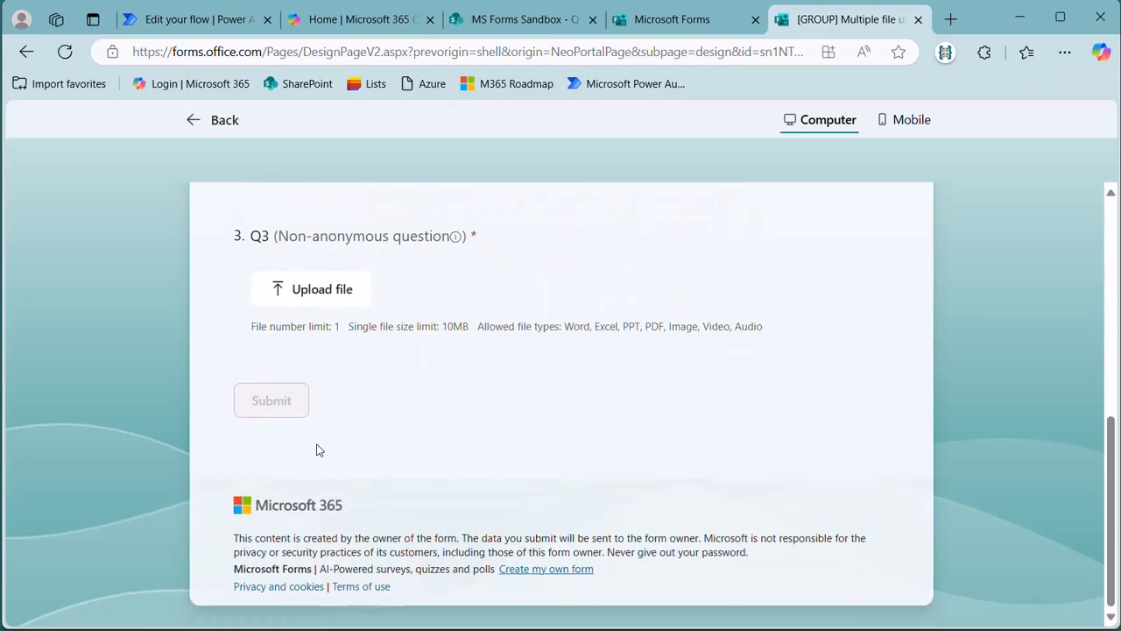
left_click(320, 286)
scroll(300, 268, "down", 10)
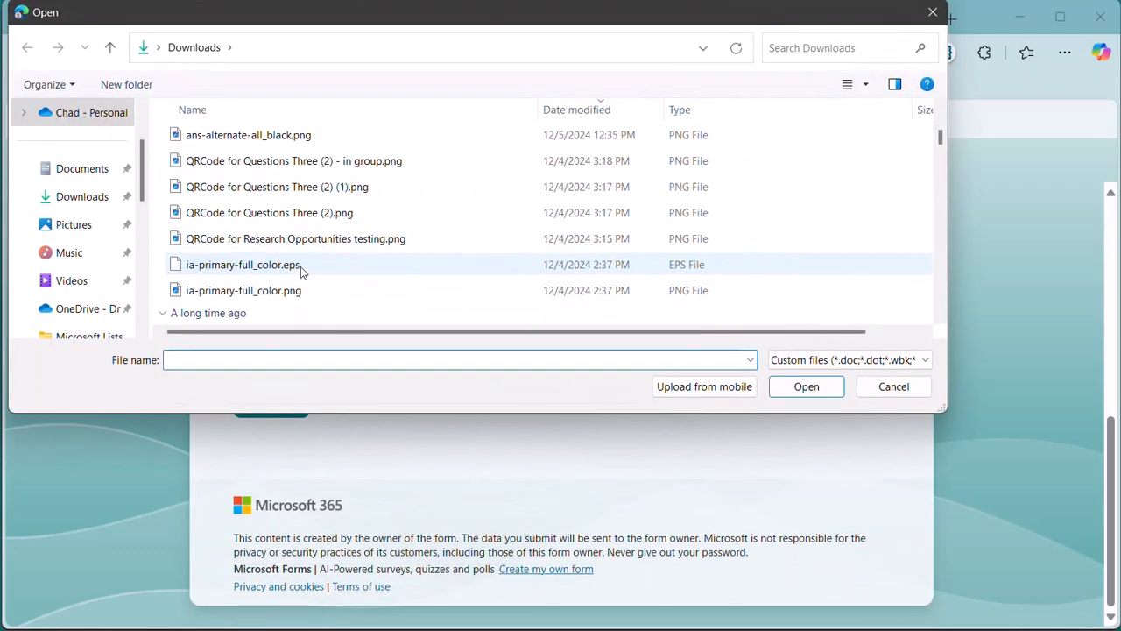
left_click(265, 291)
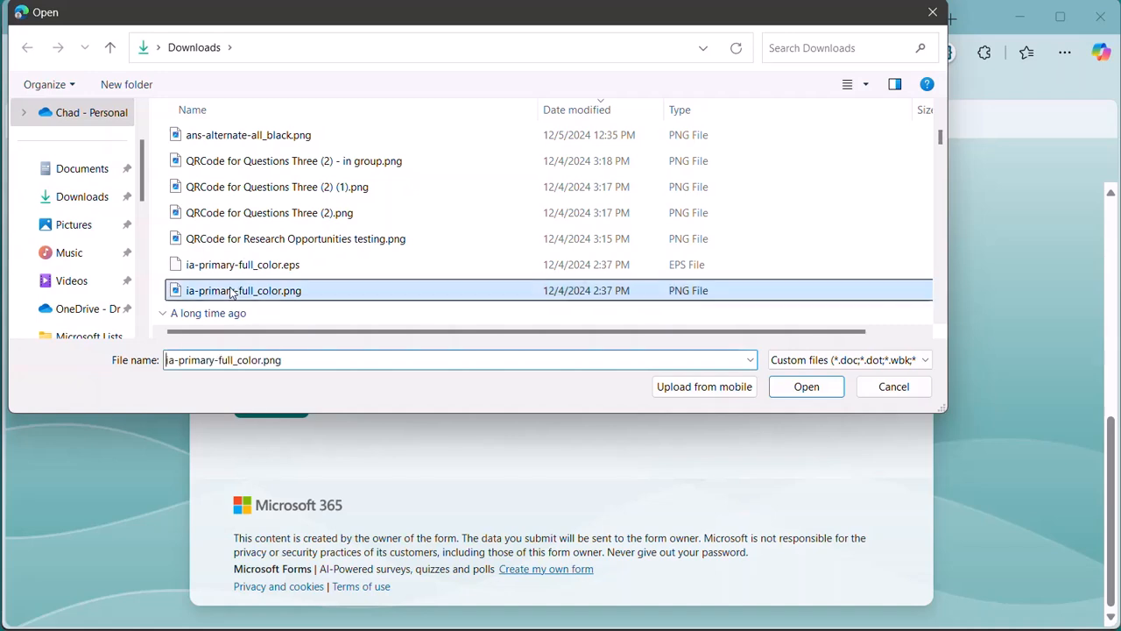
left_click(806, 386)
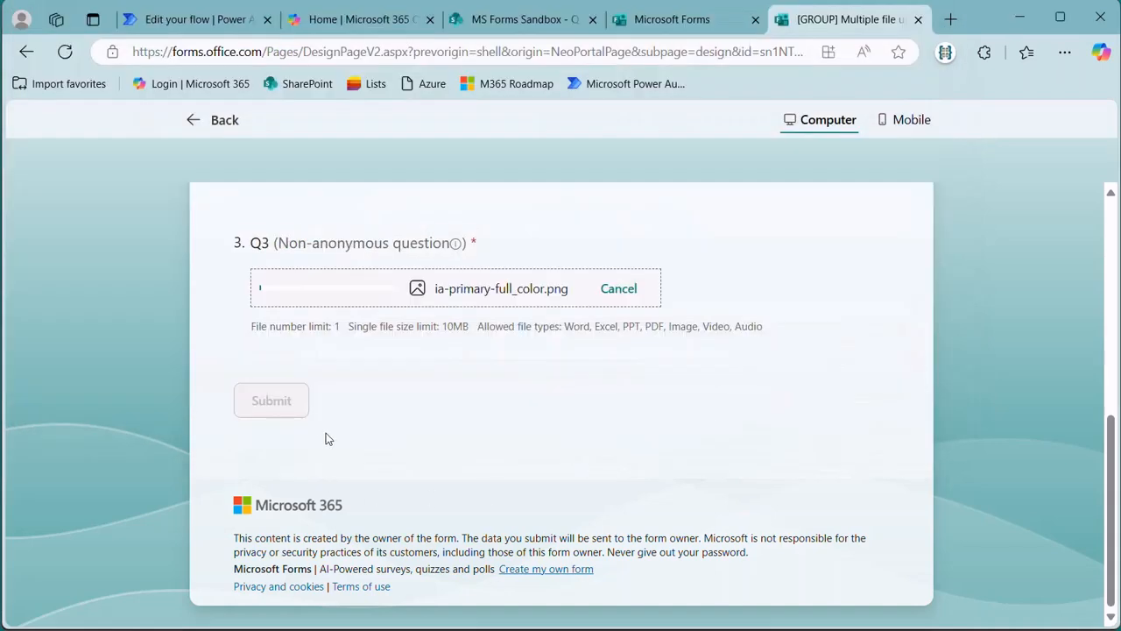
left_click(287, 405)
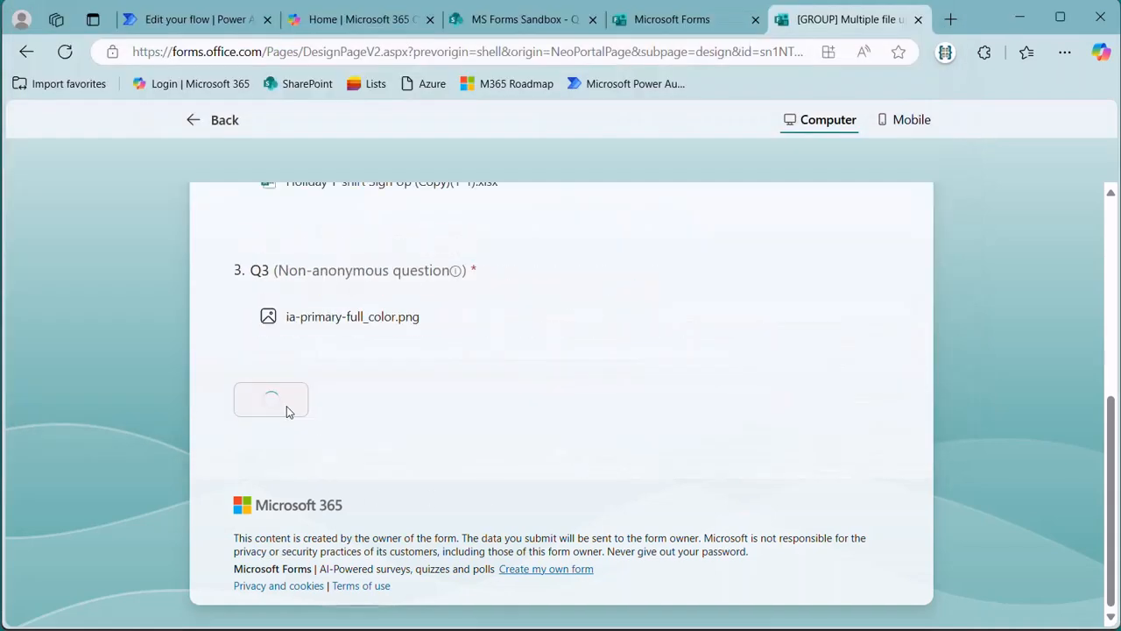
Return to the flow's details page, refresh its run history, and open the newest run to inspect the actions inside For each.
left_click(184, 22)
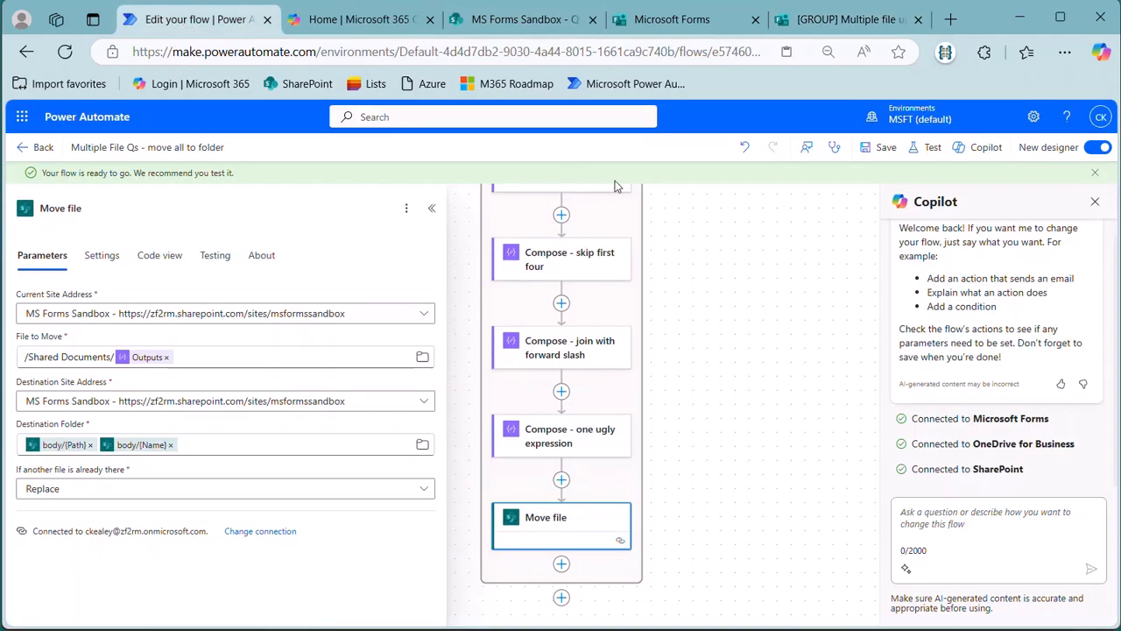
left_click(26, 148)
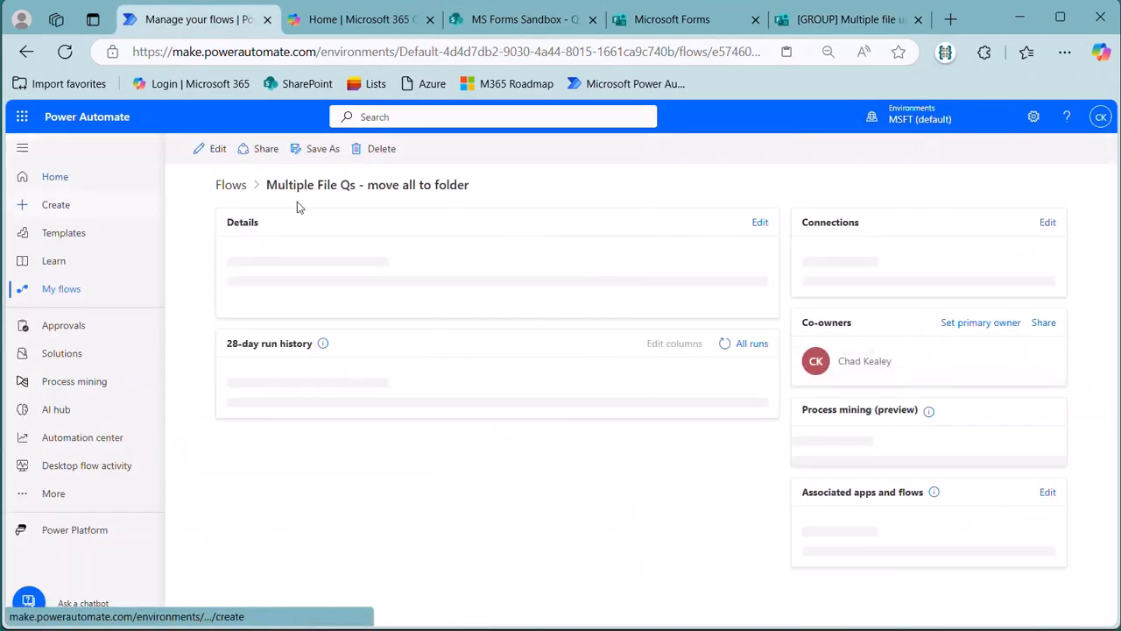
left_click(725, 519)
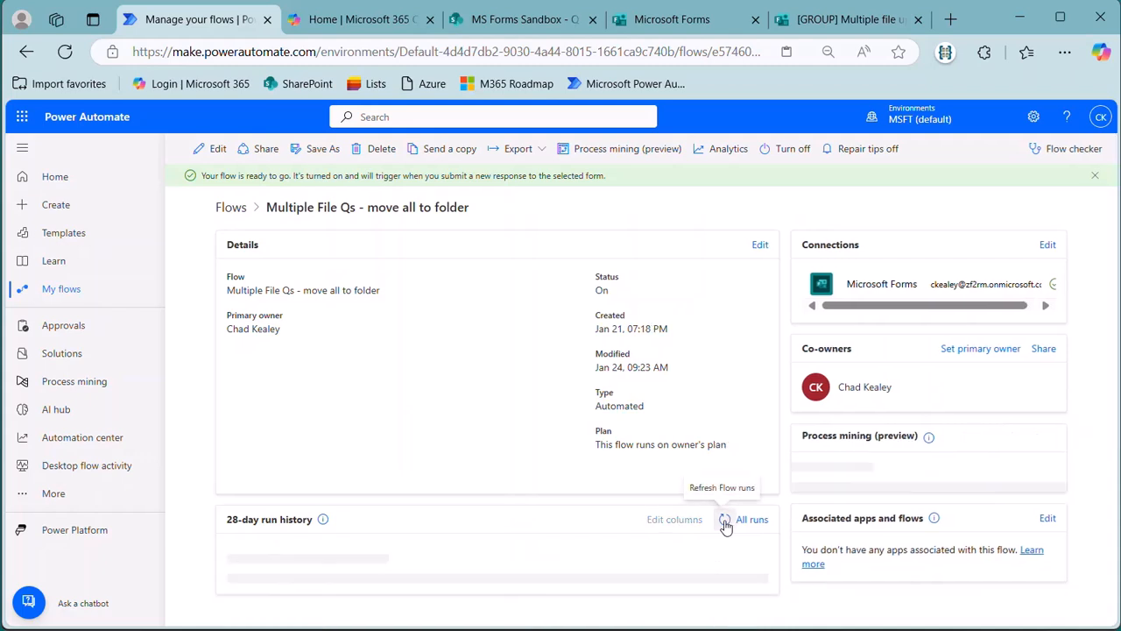
scroll(1025, 251, "down", 2)
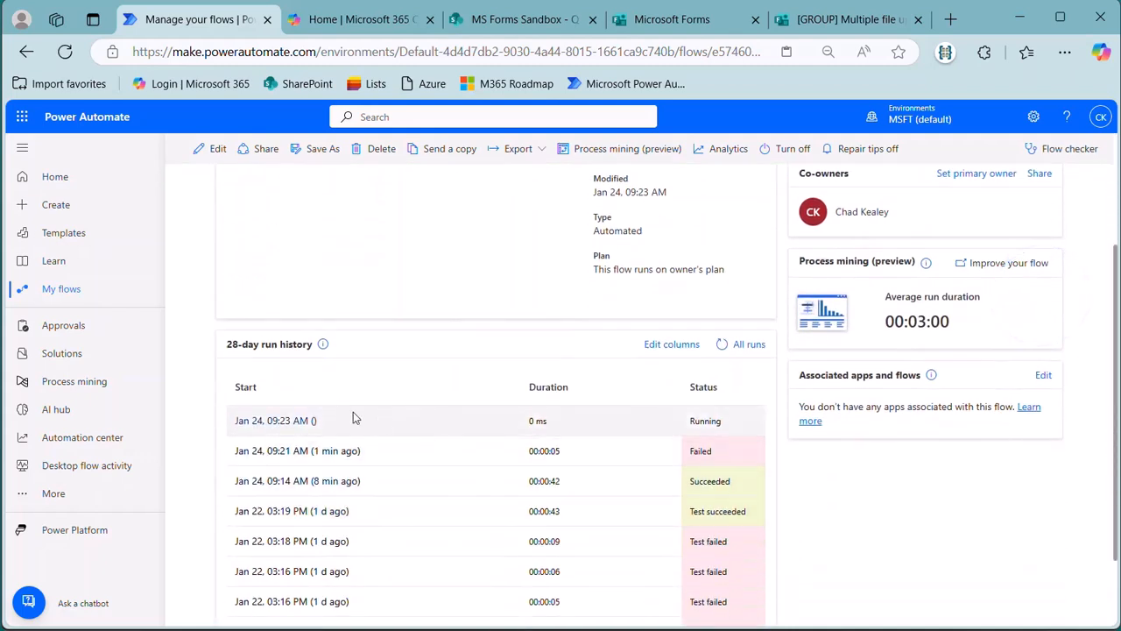
left_click(296, 421)
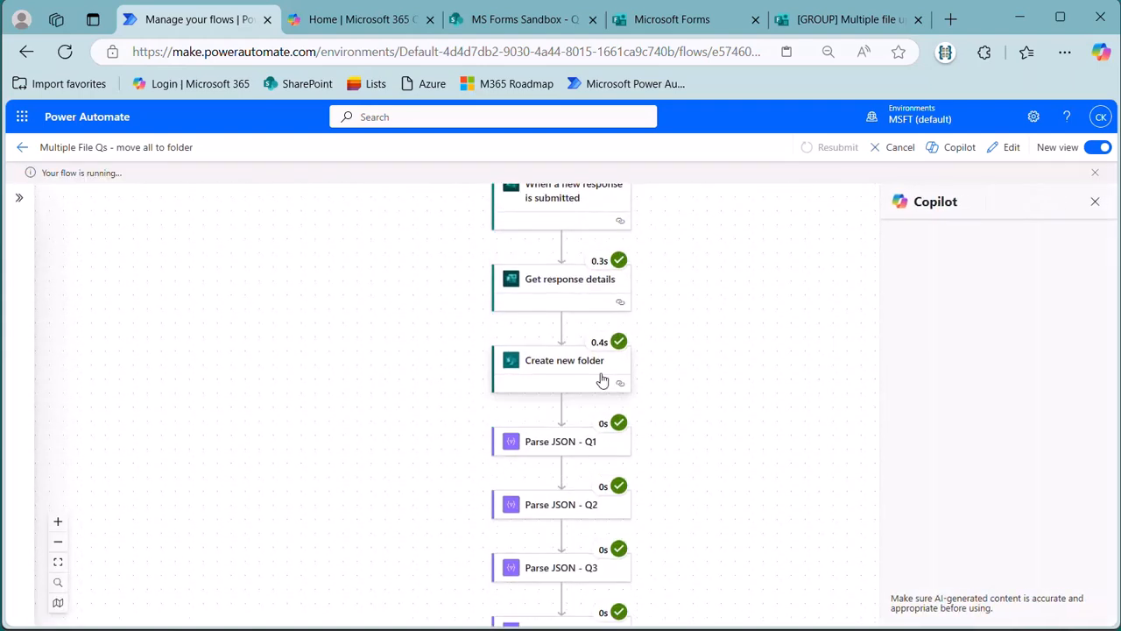
scroll(602, 379, "down", 4)
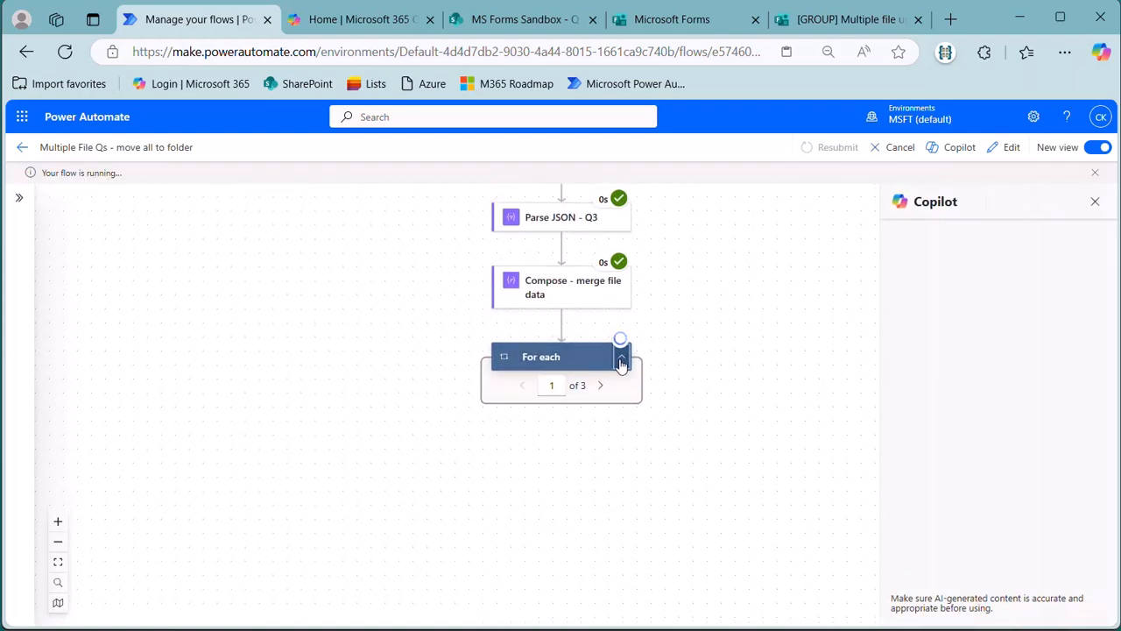
left_click(621, 363)
scroll(621, 364, "down", 1)
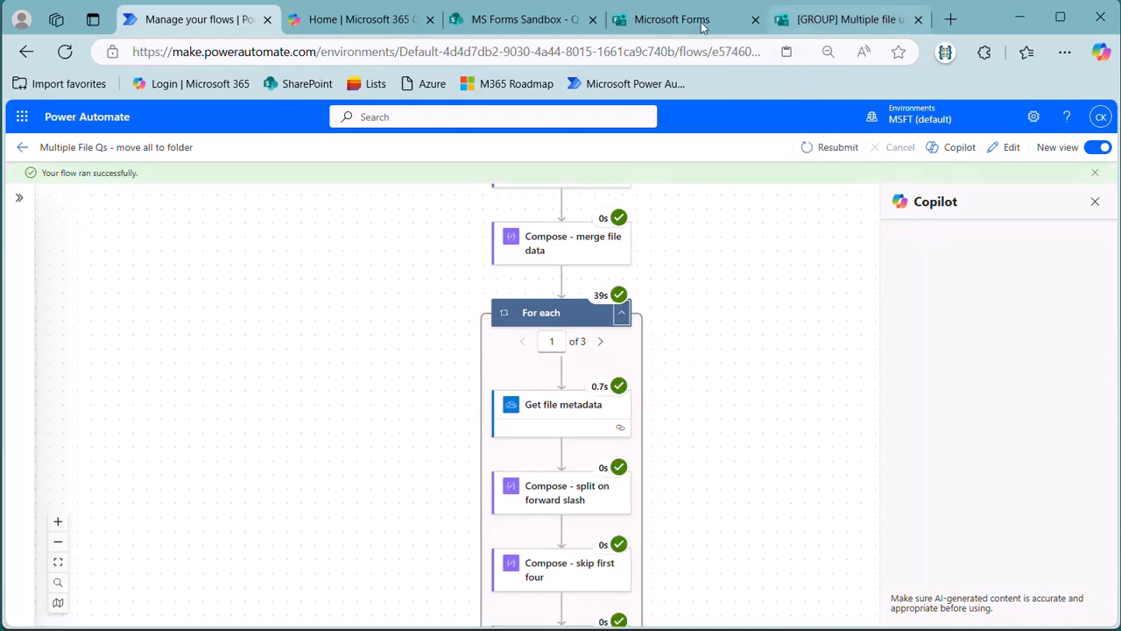
Switch to the MS Forms Sandbox SharePoint site and open the Response_8_20250124_092342 folder in Form Response Files to check the moved files.
left_click(536, 26)
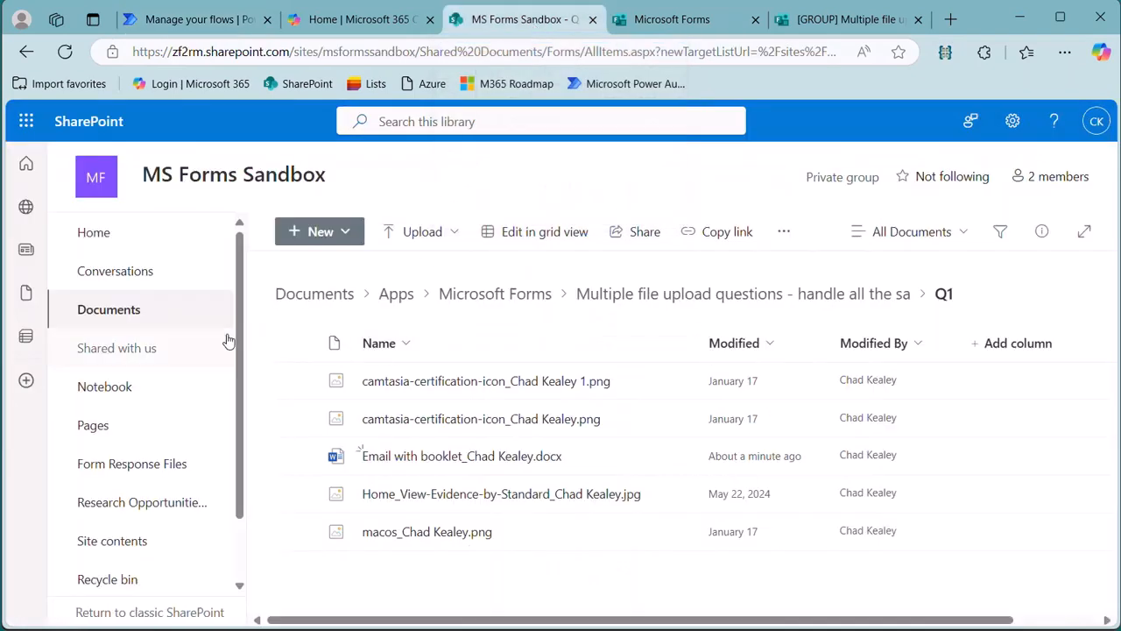
left_click(197, 466)
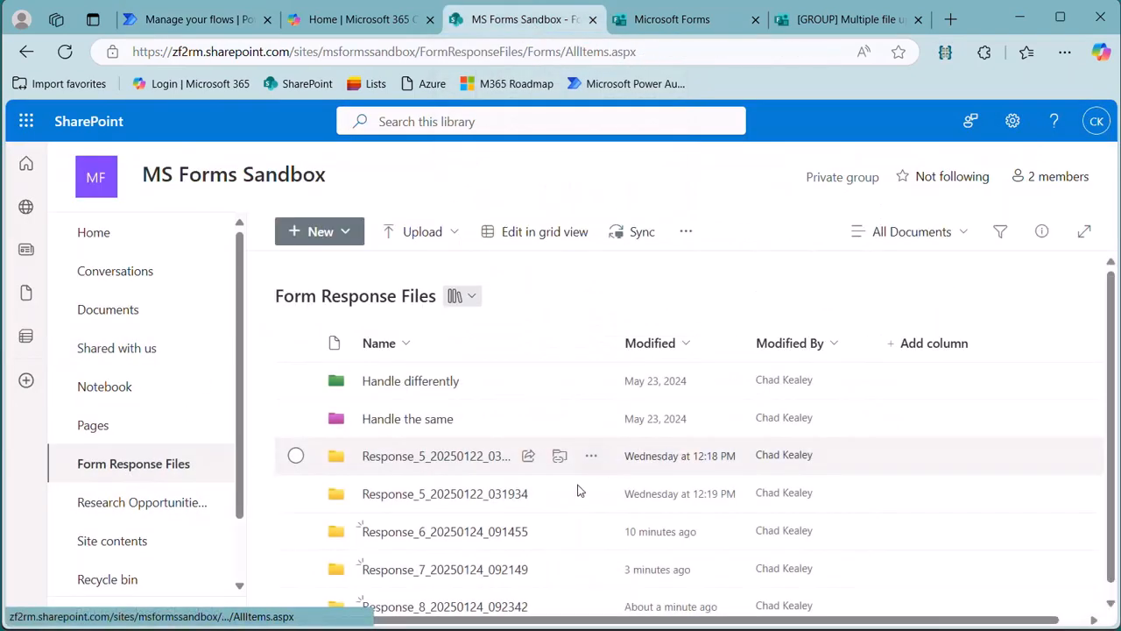
left_click(436, 595)
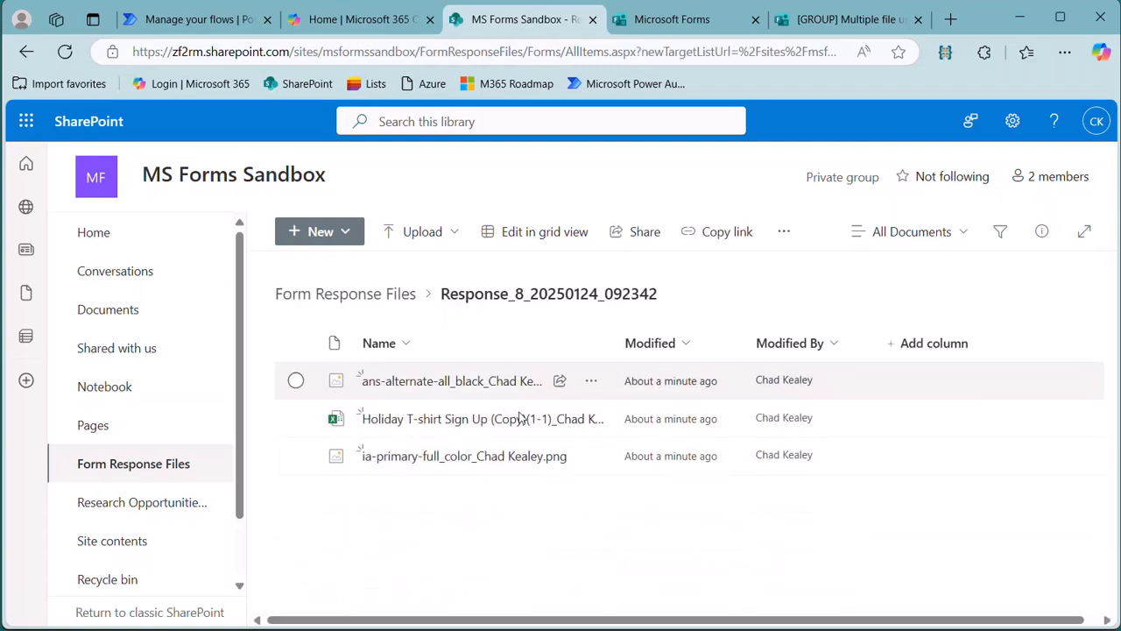